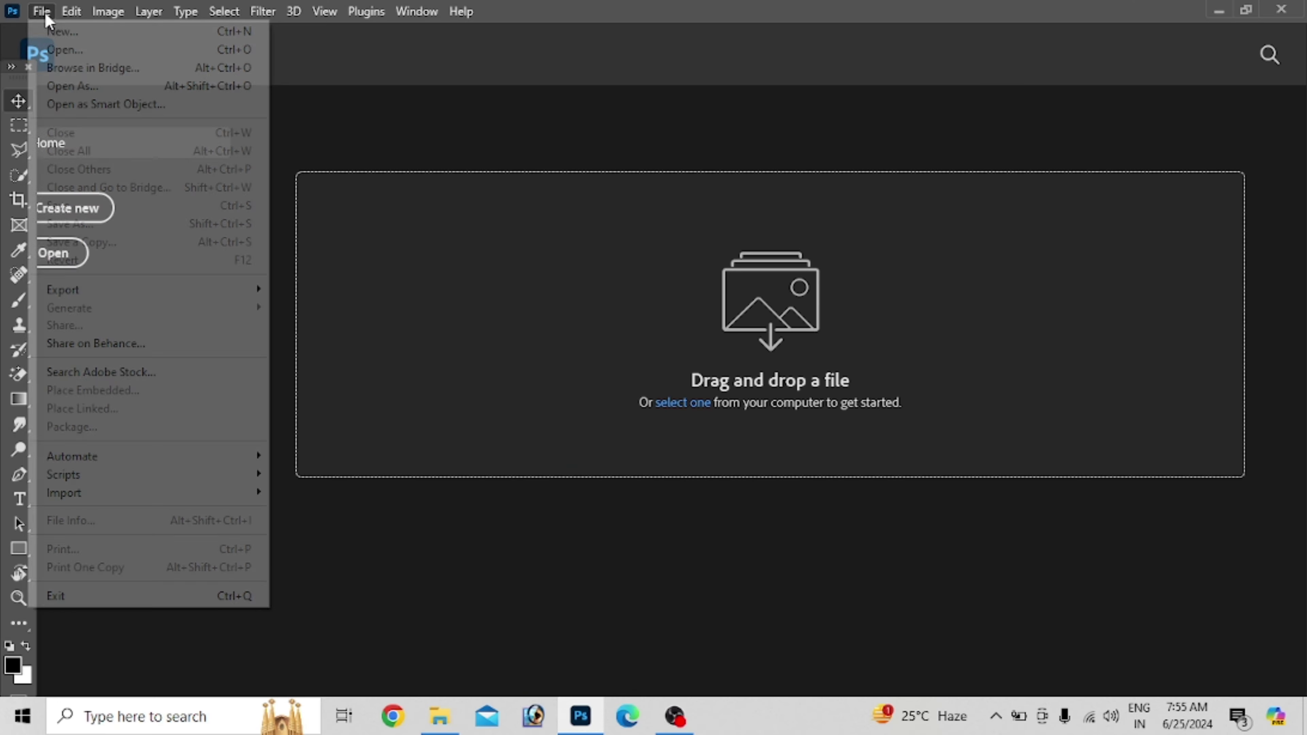
Create a new white 10 × 14 inch document at 300 ppi (3000 × 4200 px).
{"action": "left_click", "coordinate": [62, 31]}
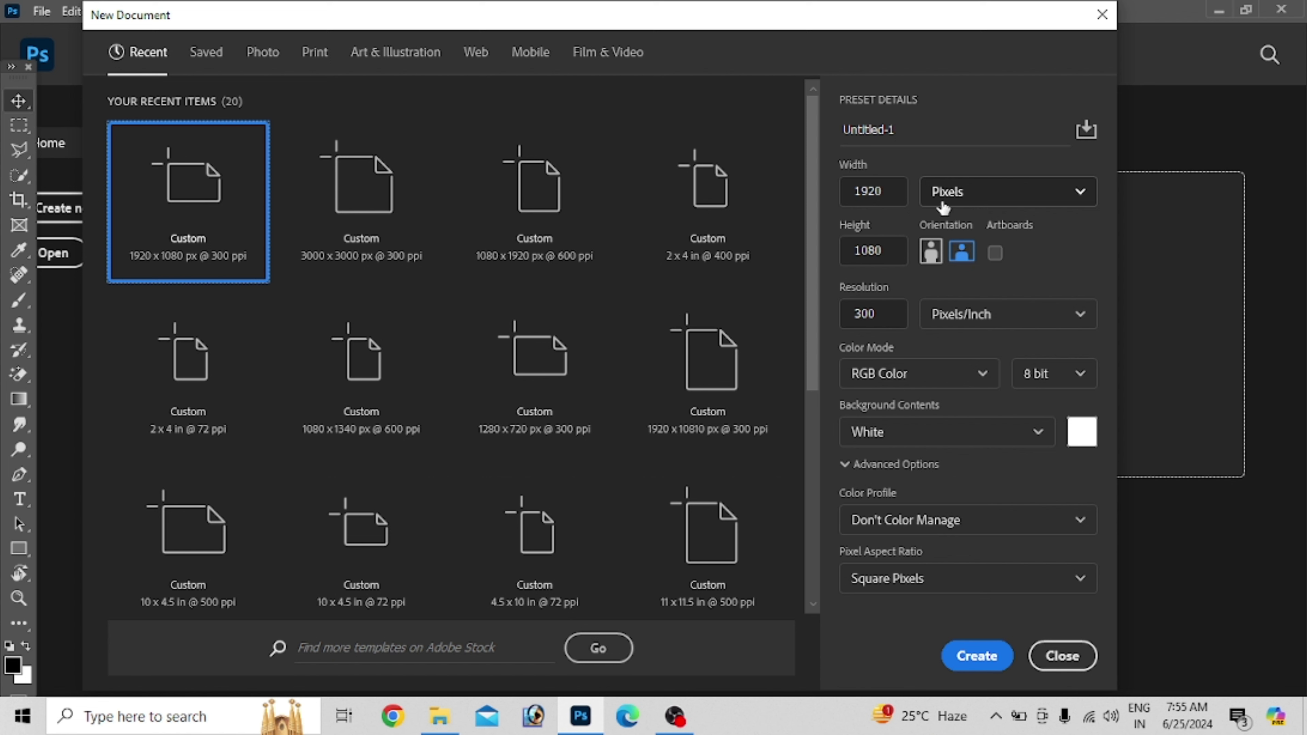
{"action": "left_click", "coordinate": [1015, 205]}
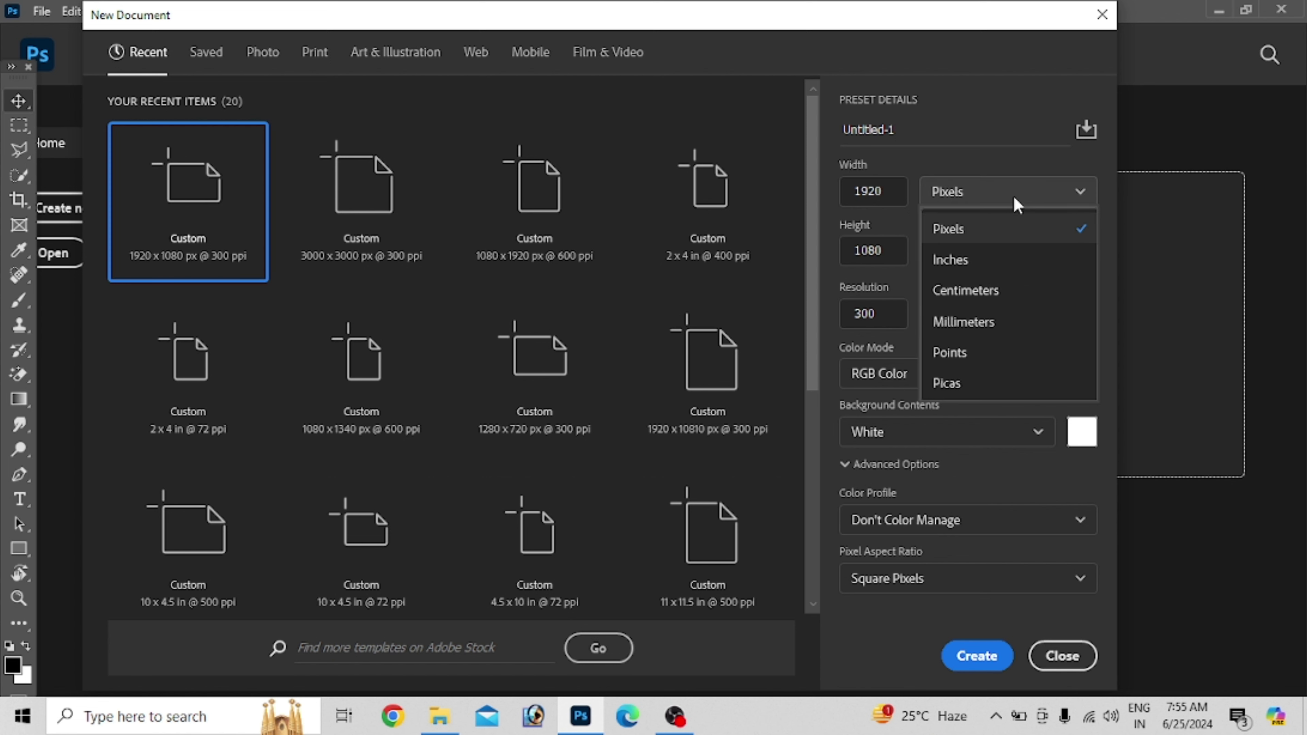
{"action": "left_click", "coordinate": [977, 260]}
{"action": "double_click", "coordinate": [878, 201]}
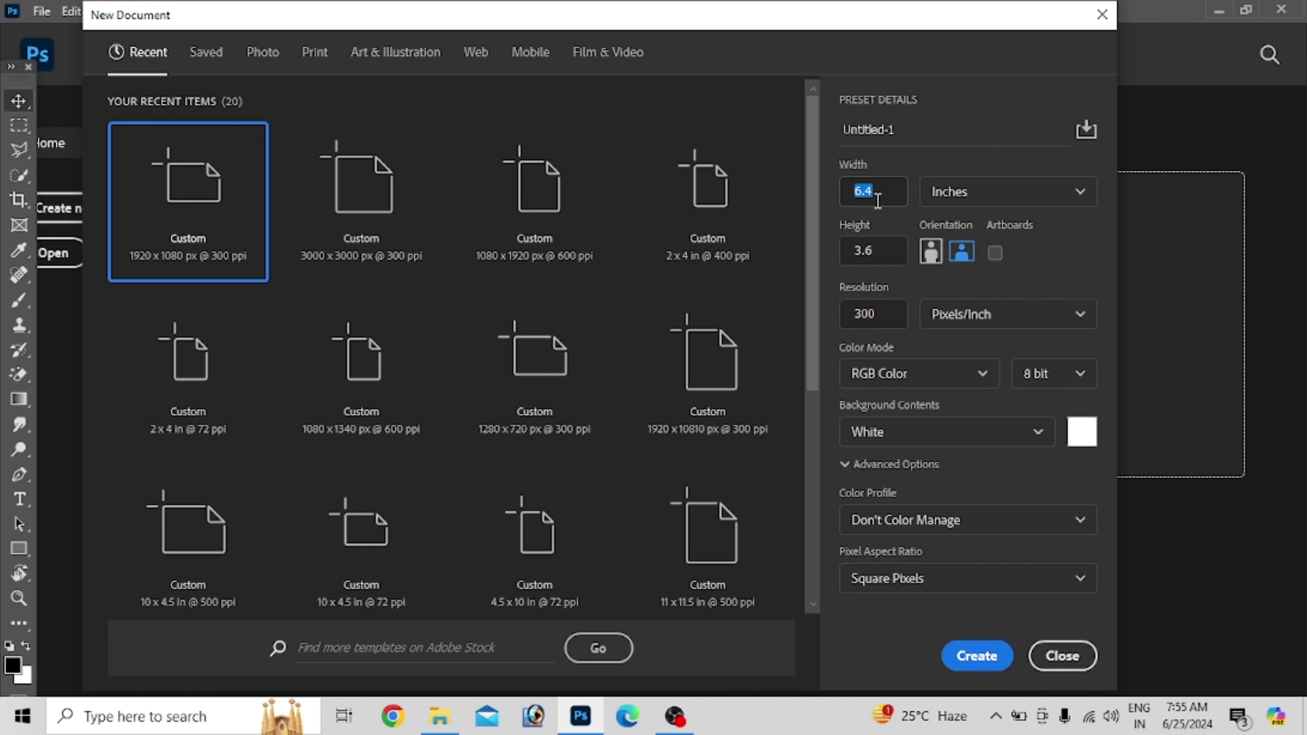
{"action": "key", "text": "BackSpace"}
{"action": "key", "text": "Num_Lock"}
{"action": "type", "text": "0"}
{"action": "left_click", "coordinate": [893, 256]}
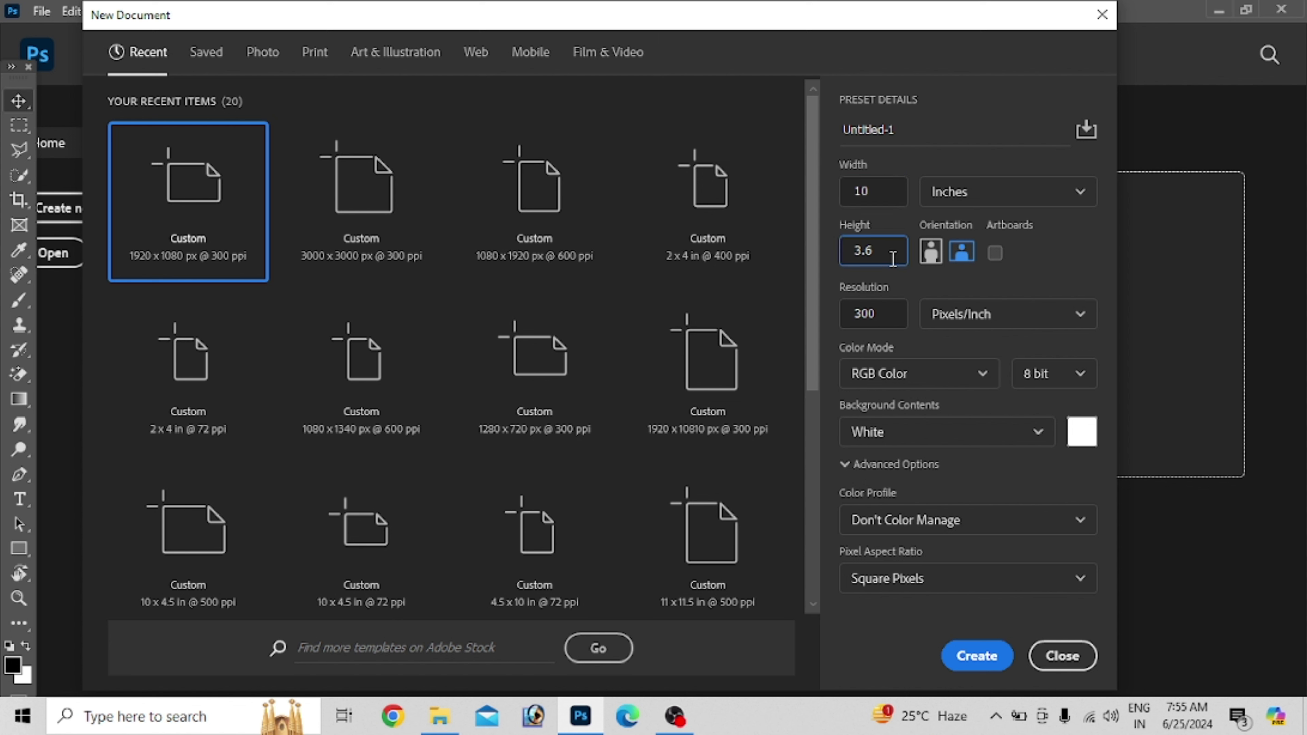
{"action": "type", "text": "14"}
{"action": "key", "text": "Return"}
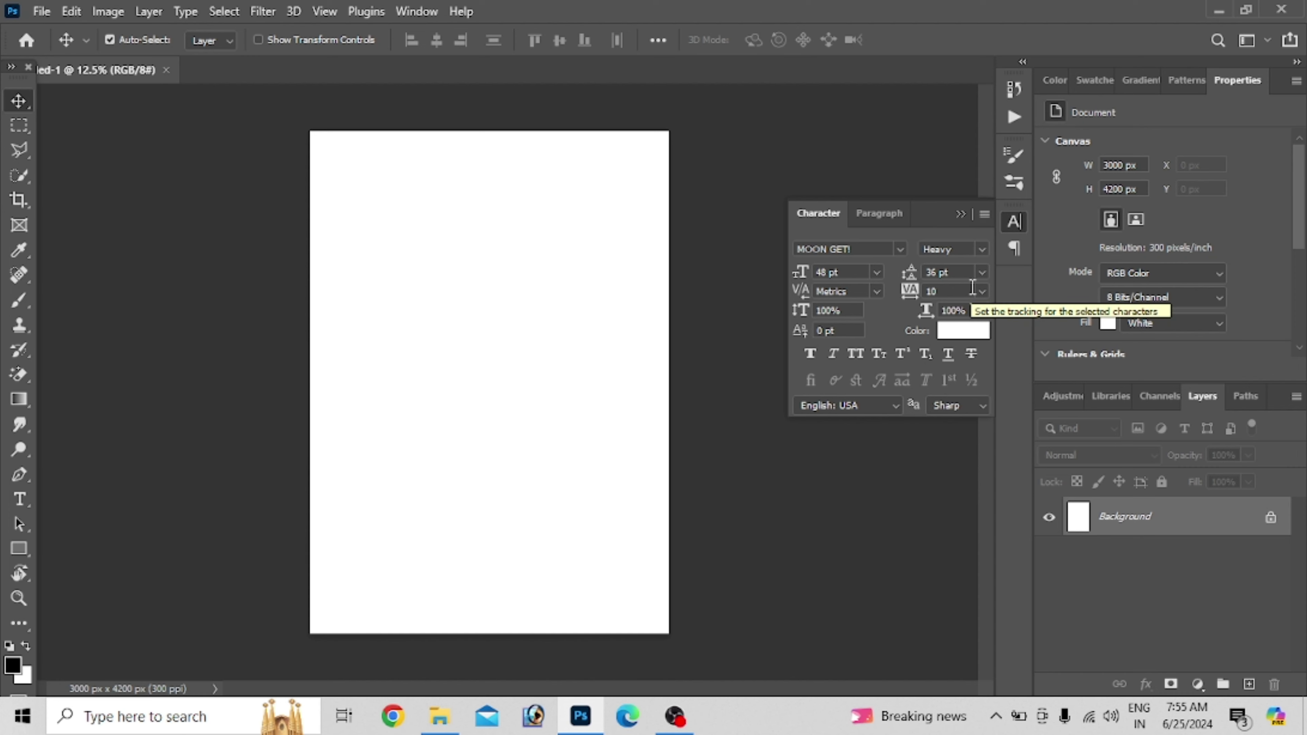
Open kalki.psd and kalki 2.tif from 3D Objects > NEW > 1.
{"action": "key", "text": "ctrl+o"}
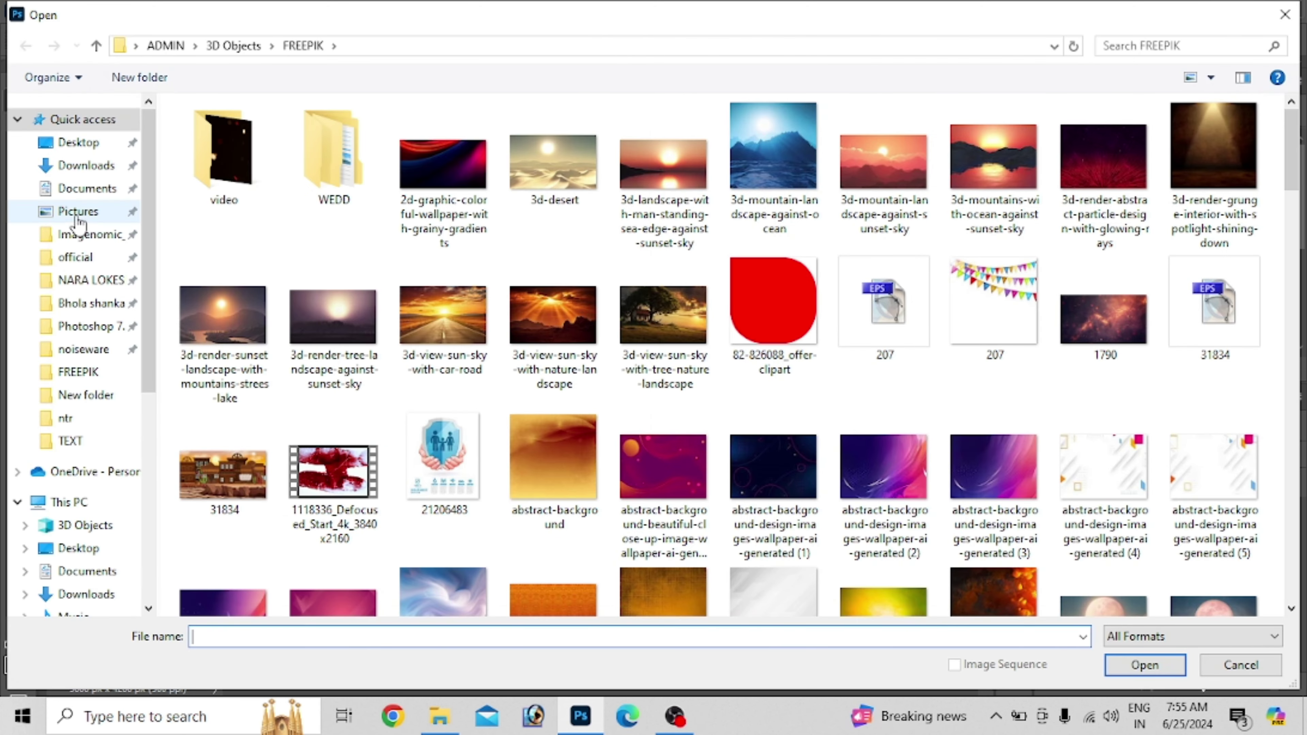
{"action": "left_click", "coordinate": [78, 525]}
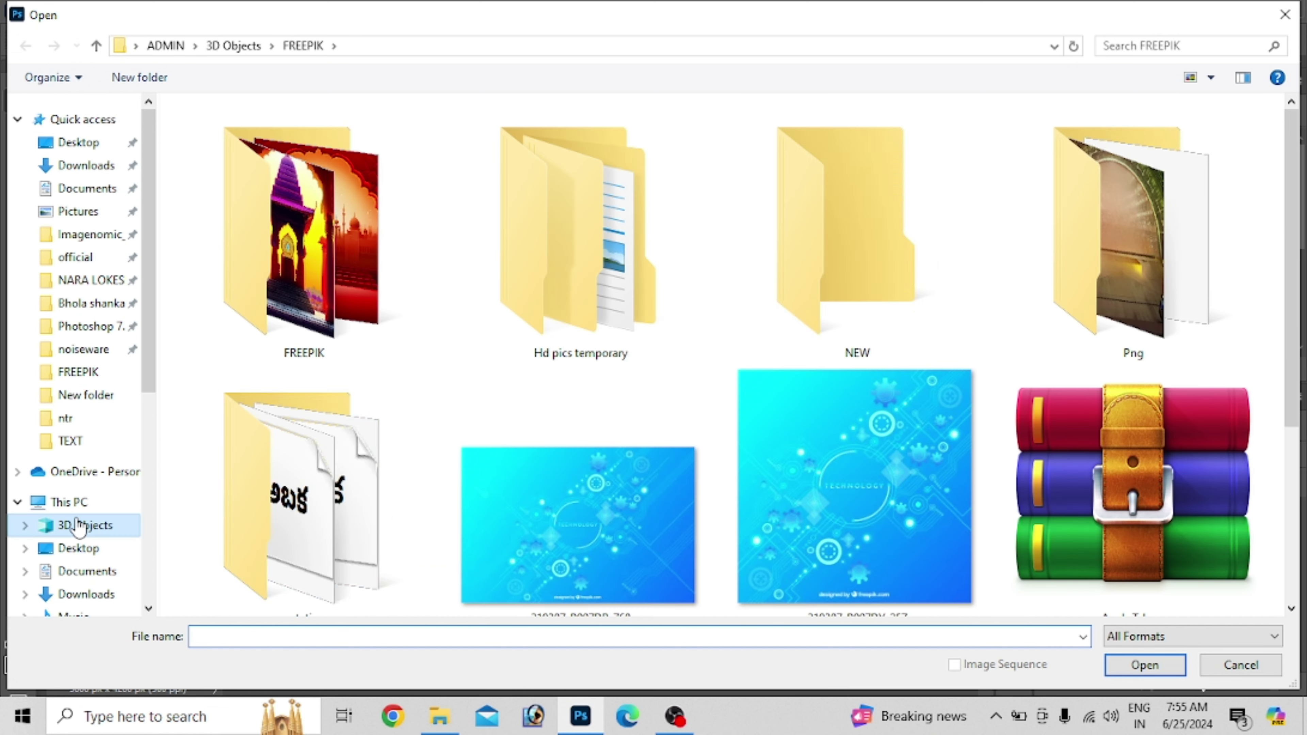
{"action": "double_click", "coordinate": [947, 304]}
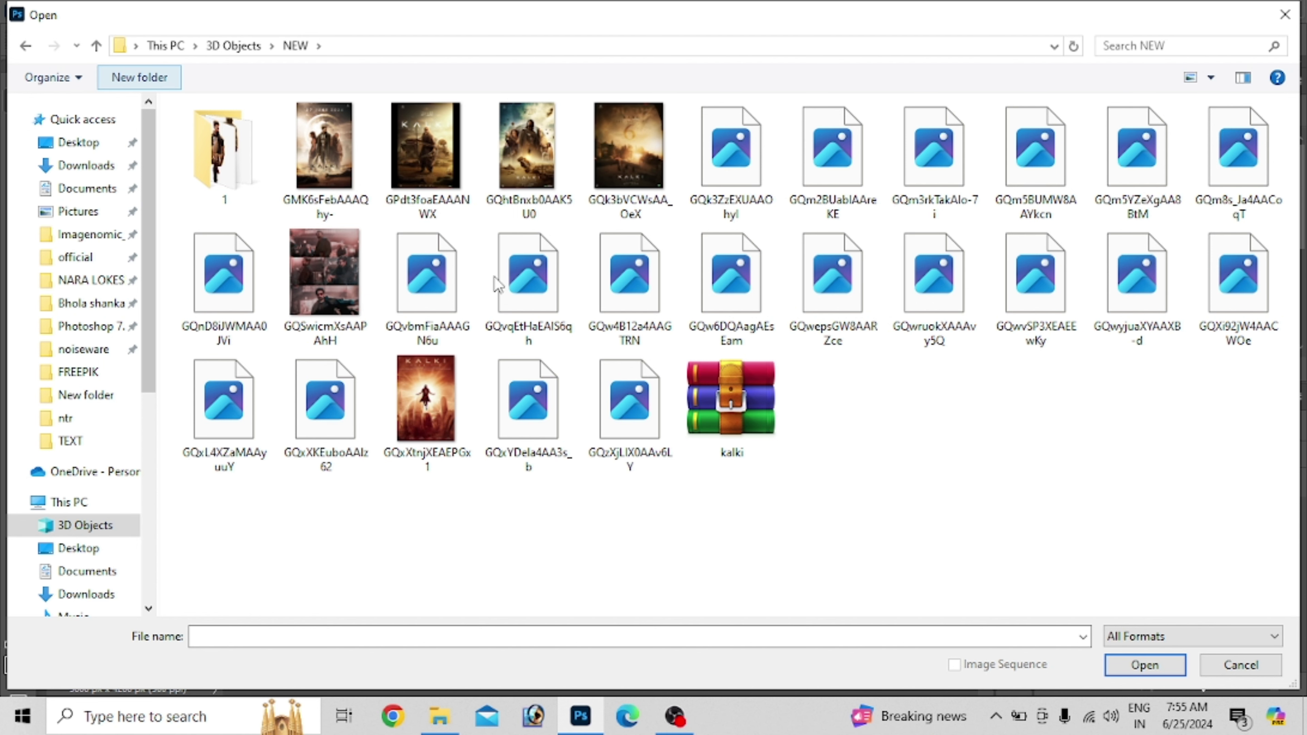
{"action": "double_click", "coordinate": [239, 164]}
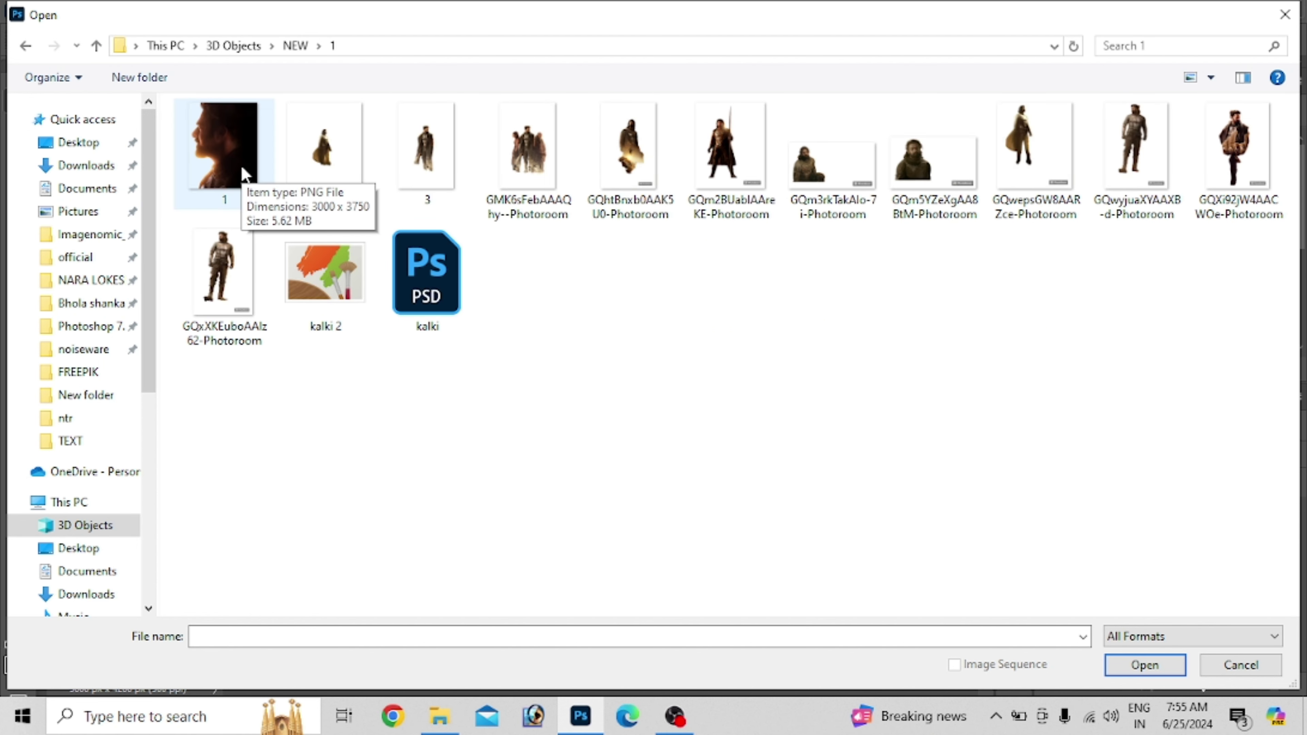
{"action": "left_click", "coordinate": [453, 309]}
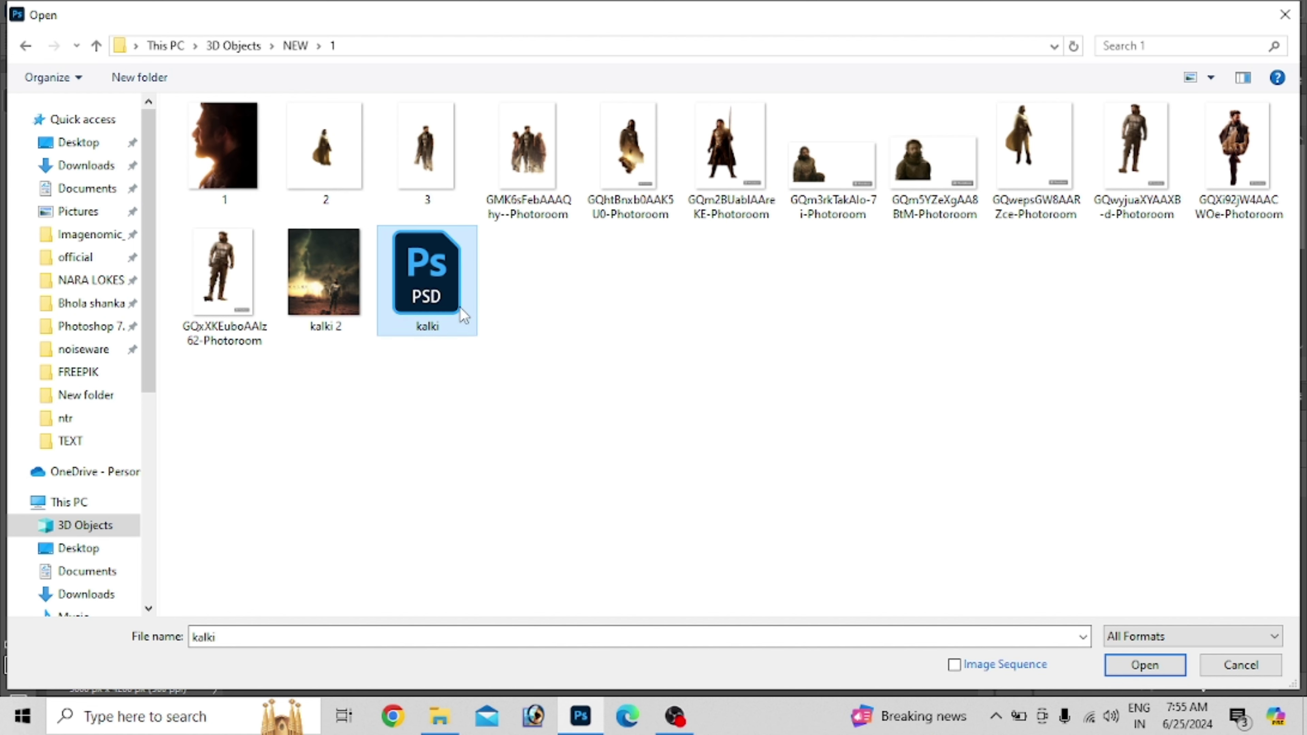
{"action": "left_click", "coordinate": [351, 320], "text": "ctrl"}
{"action": "double_click", "coordinate": [393, 329]}
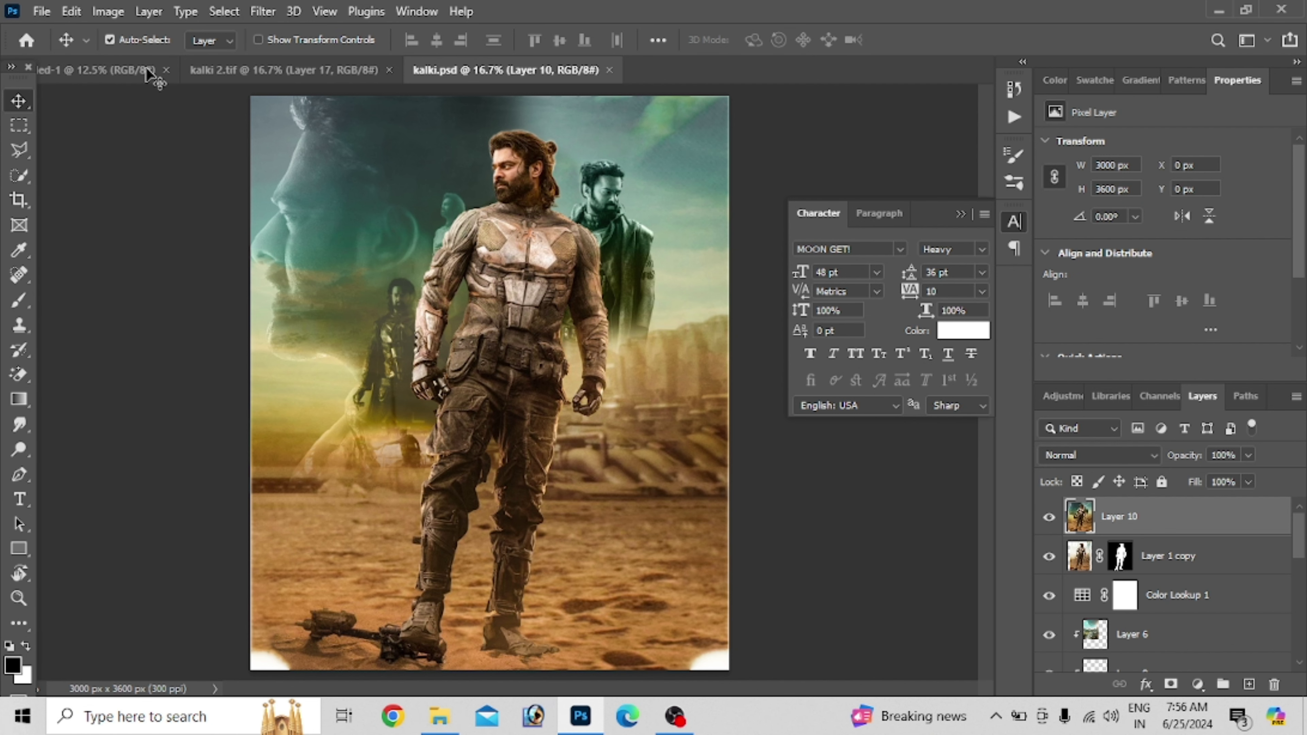
View both Kalki poster documents, then return to the blank Untitled-1 document.
{"action": "left_click", "coordinate": [137, 78]}
{"action": "left_click", "coordinate": [294, 73]}
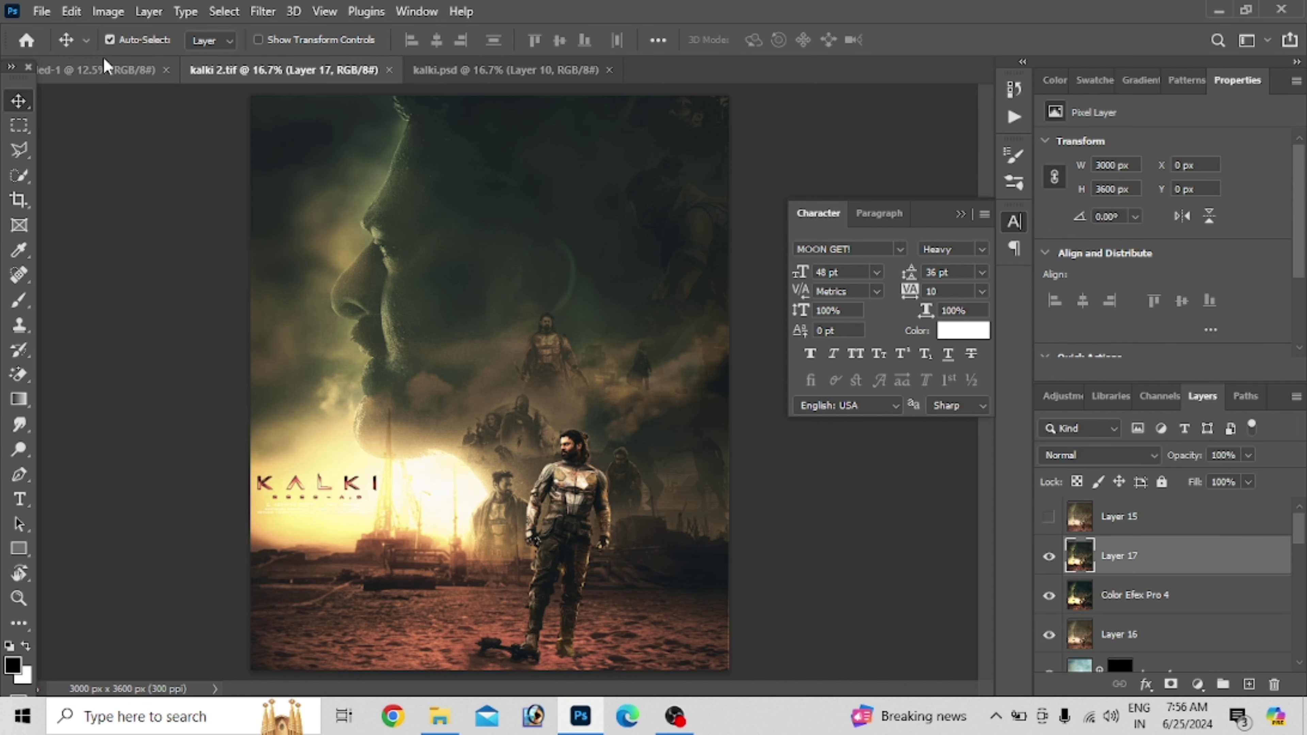
{"action": "left_click", "coordinate": [97, 67]}
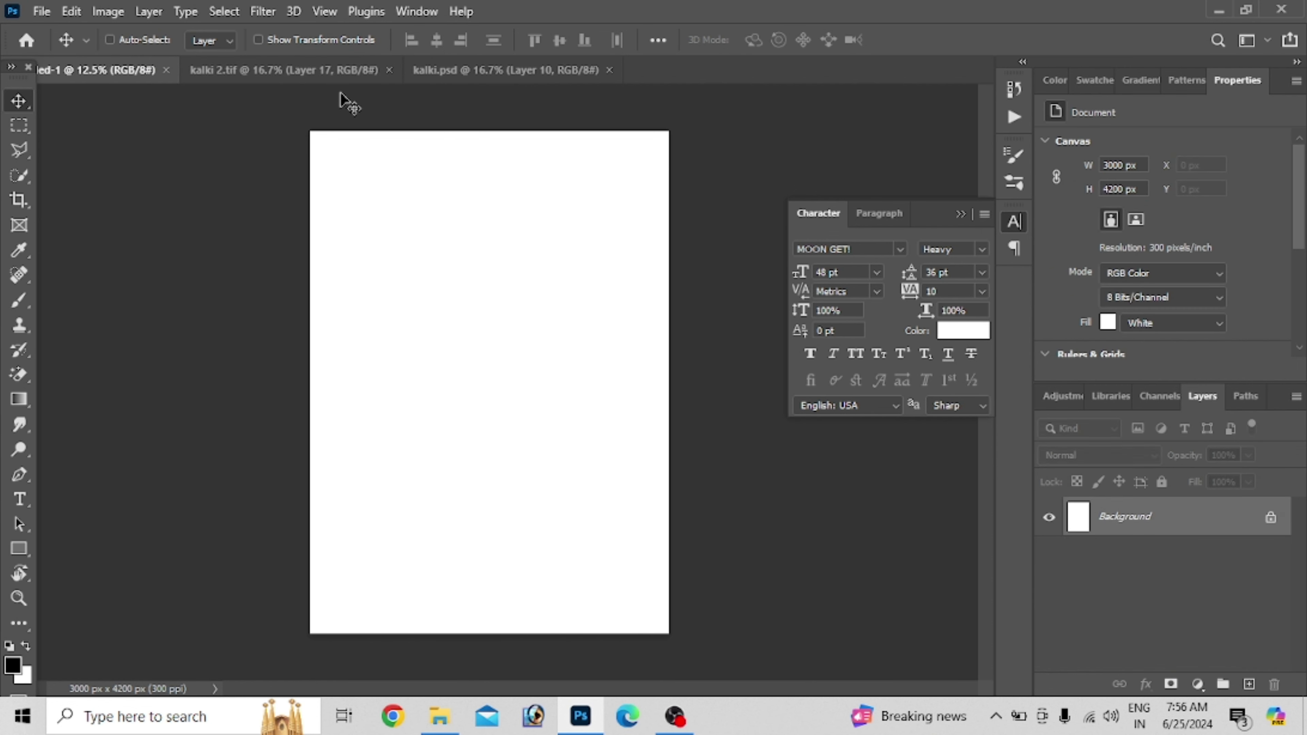
Copy the desert poster image into the new document as Layer 1, then close its source.
{"action": "key", "text": "ctrl+o"}
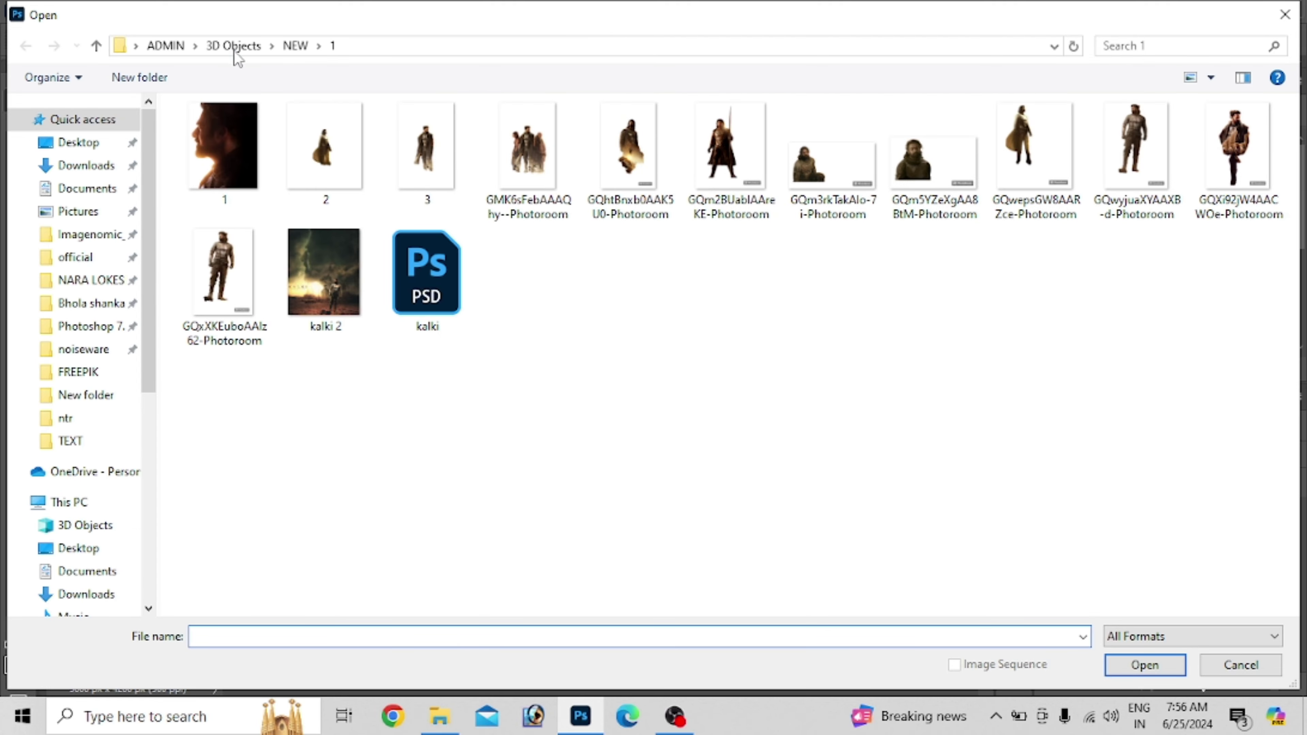
{"action": "left_click", "coordinate": [294, 46]}
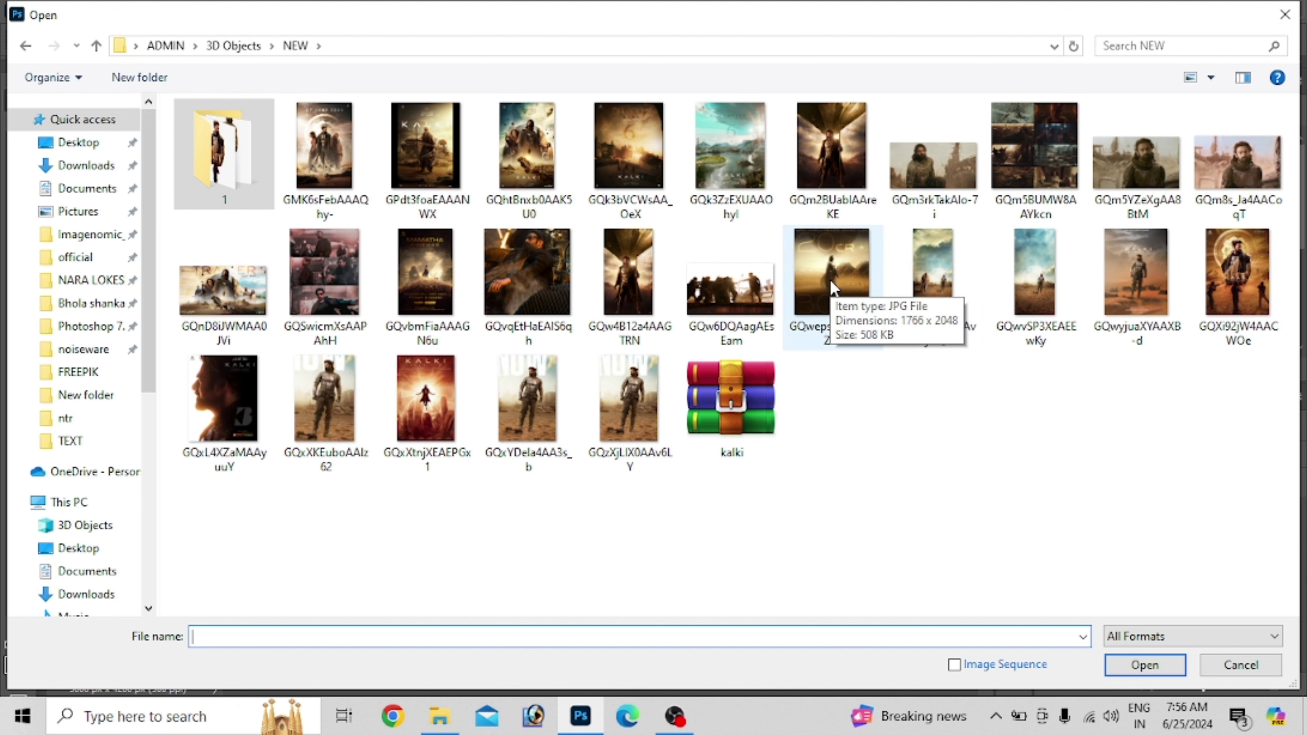
{"action": "key", "text": "Escape"}
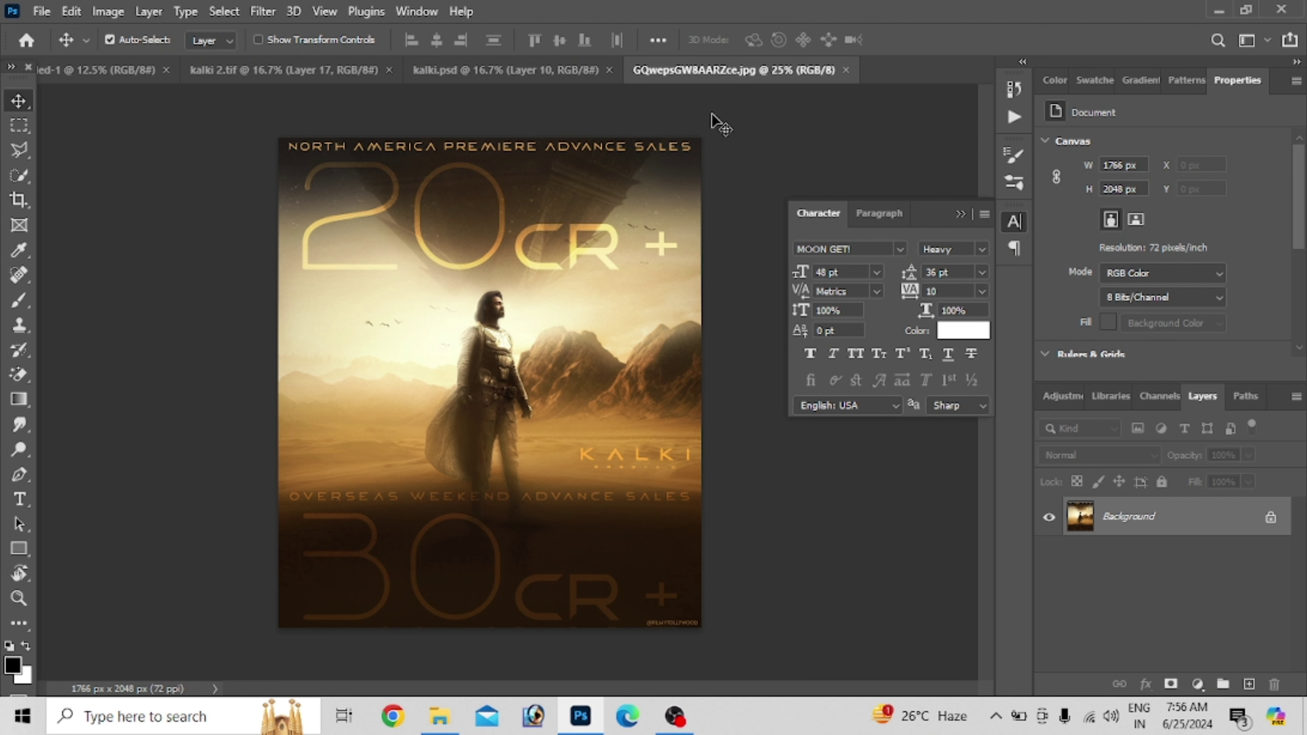
{"action": "left_click_drag", "start_coordinate": [747, 79], "coordinate": [315, 325]}
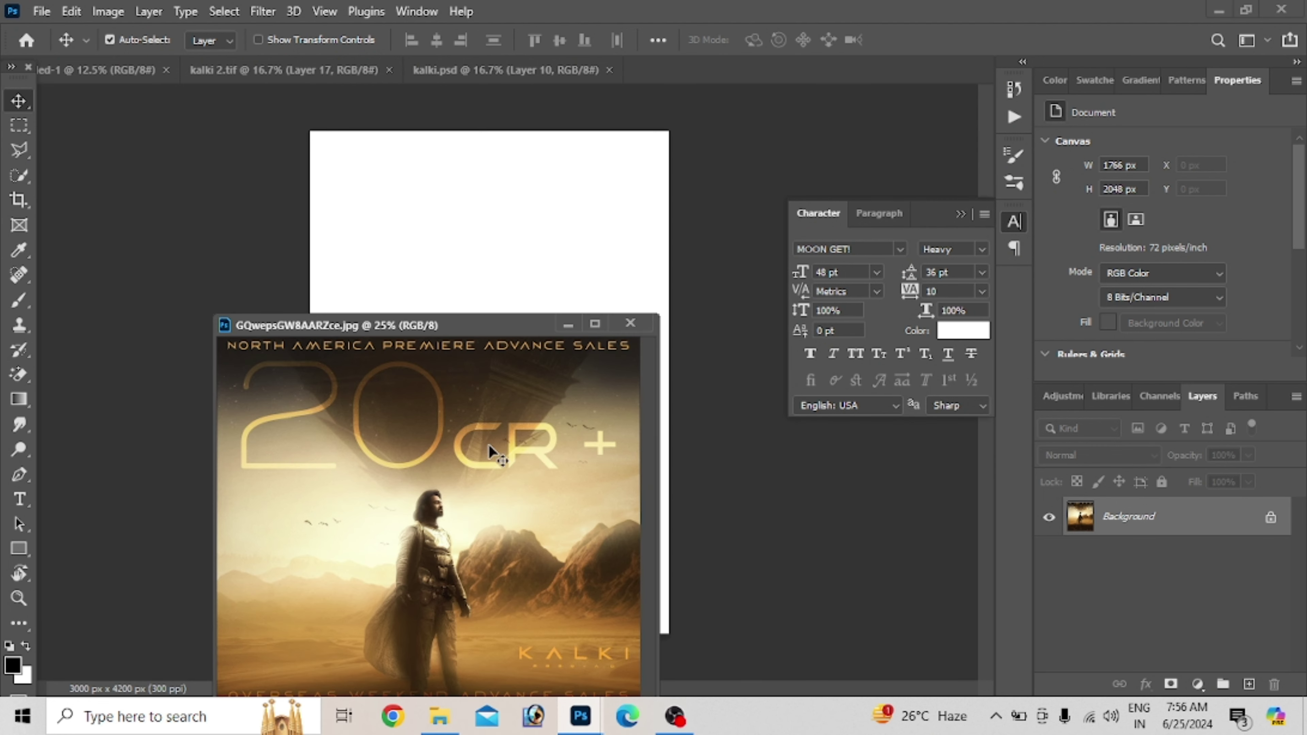
{"action": "left_click_drag", "start_coordinate": [493, 278], "coordinate": [492, 279]}
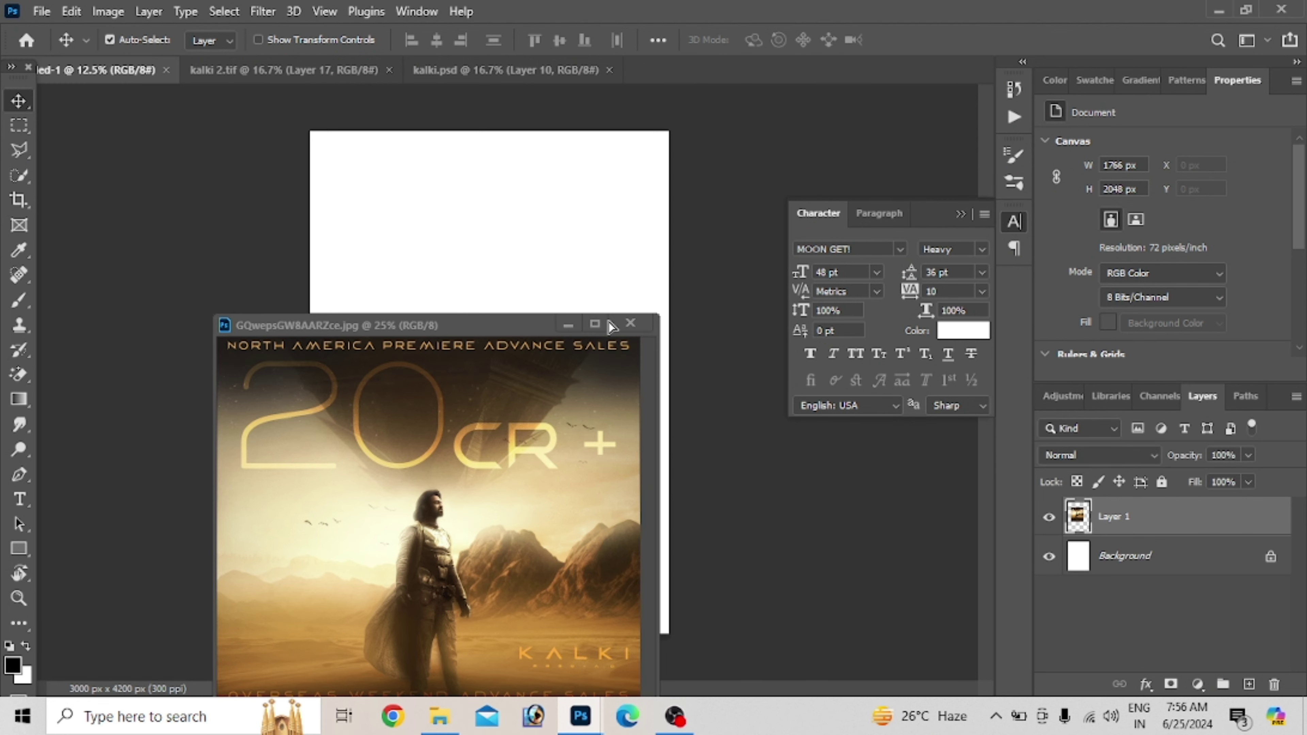
{"action": "left_click", "coordinate": [630, 321]}
{"action": "left_click_drag", "start_coordinate": [450, 297], "coordinate": [405, 209]}
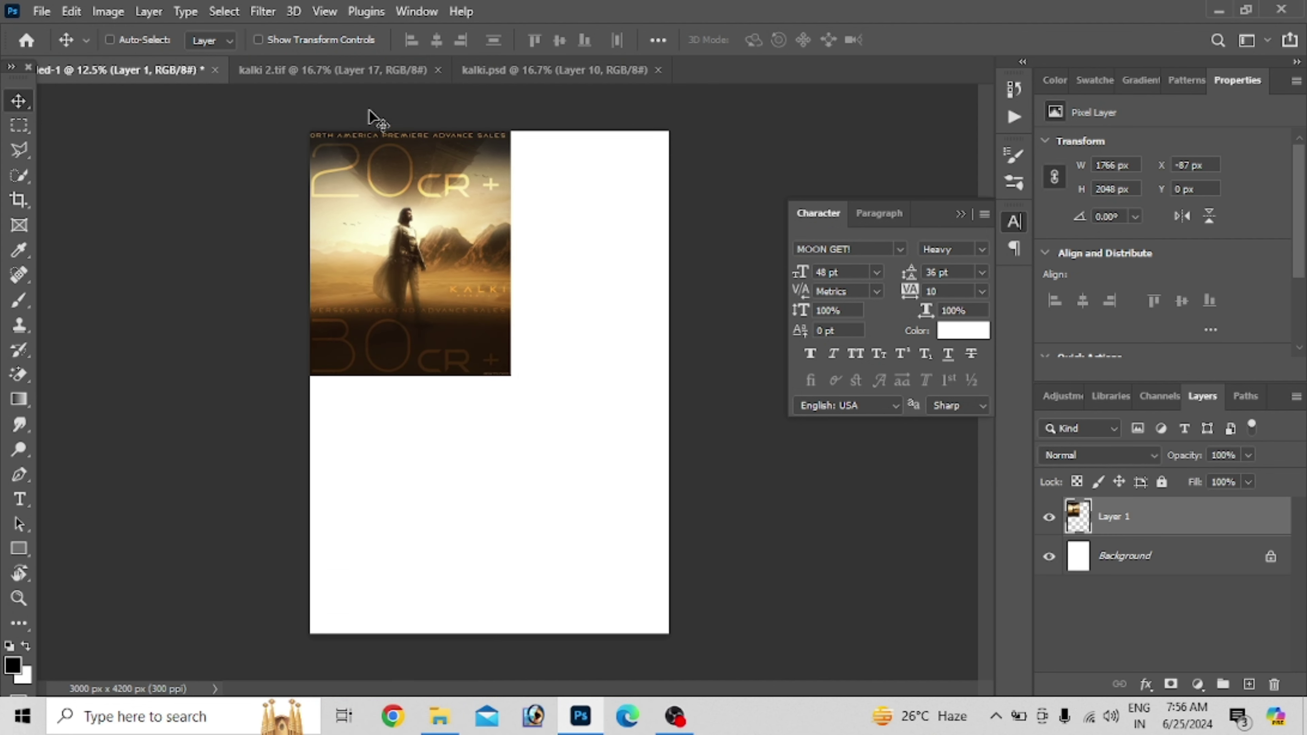
Scale the poster layer to about 209% (3690 × 4280 px) so it fills the canvas.
{"action": "key", "text": "ctrl+t"}
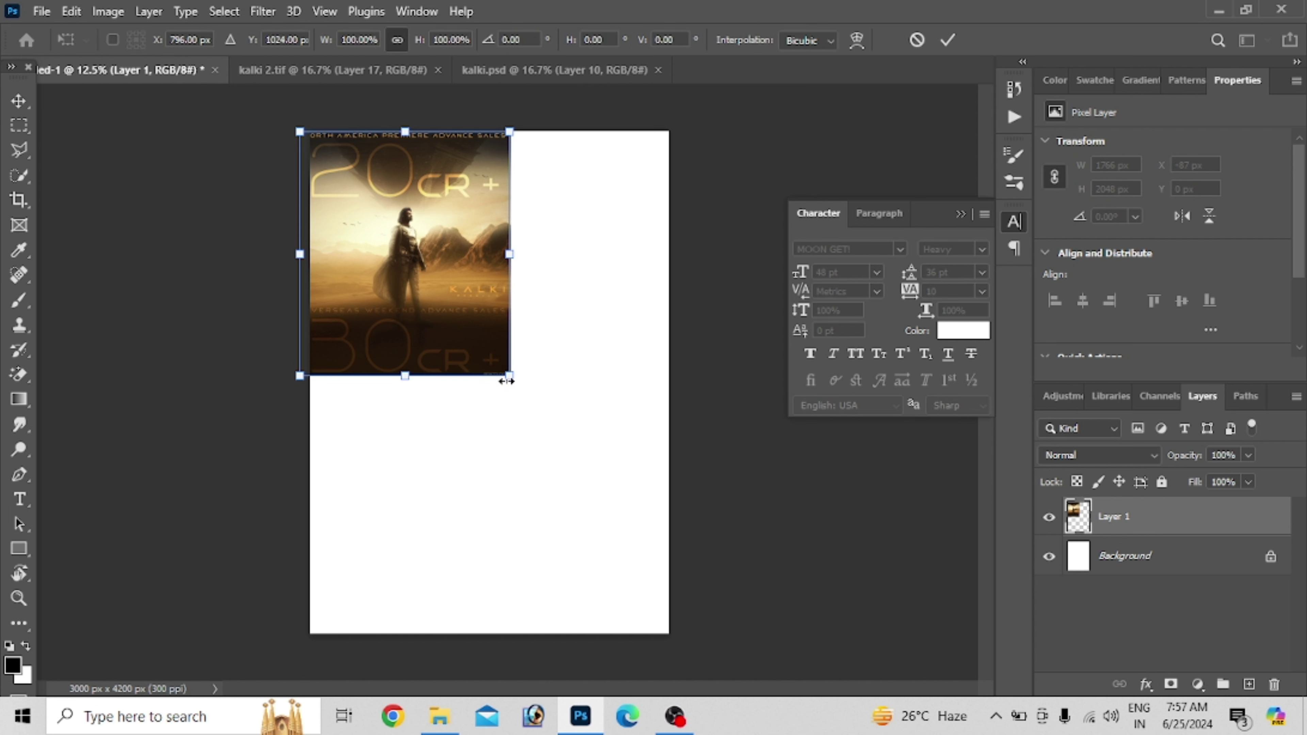
{"action": "left_click_drag", "start_coordinate": [506, 252], "coordinate": [516, 252]}
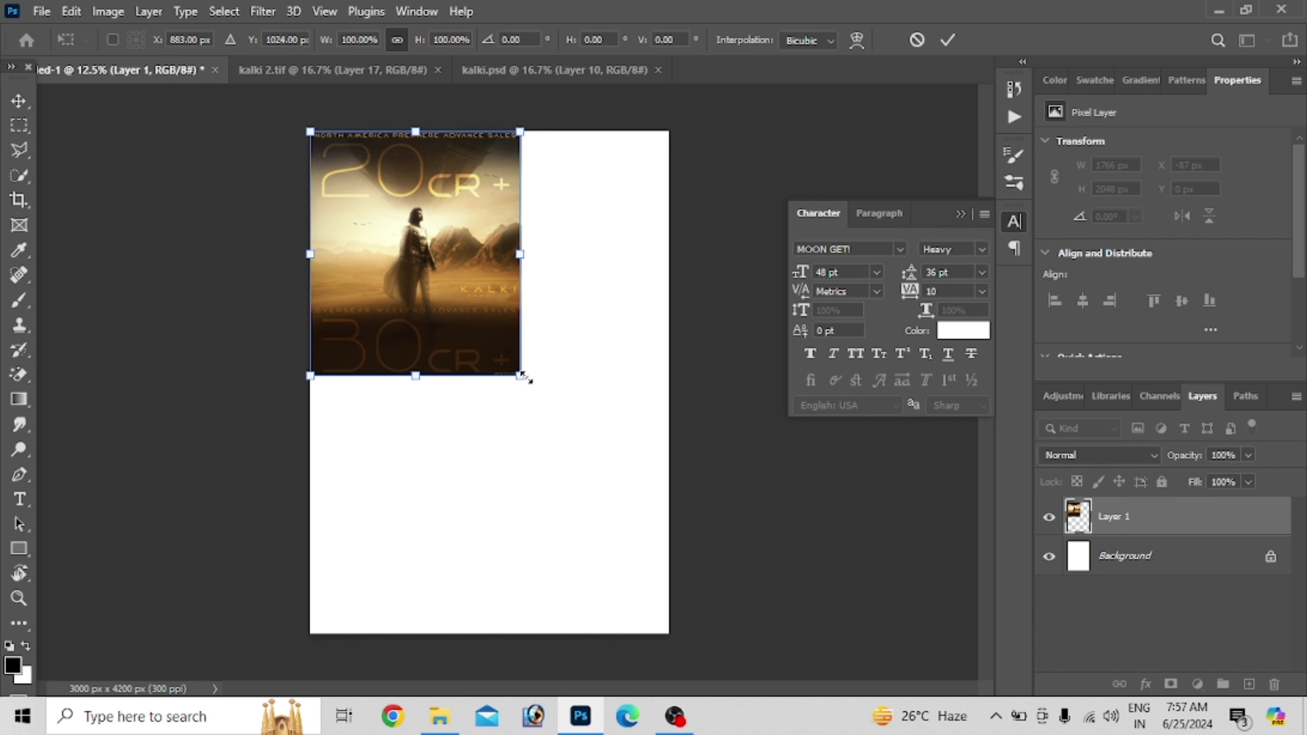
{"action": "left_click_drag", "start_coordinate": [606, 440], "coordinate": [888, 536]}
{"action": "left_click_drag", "start_coordinate": [643, 555], "coordinate": [625, 546]}
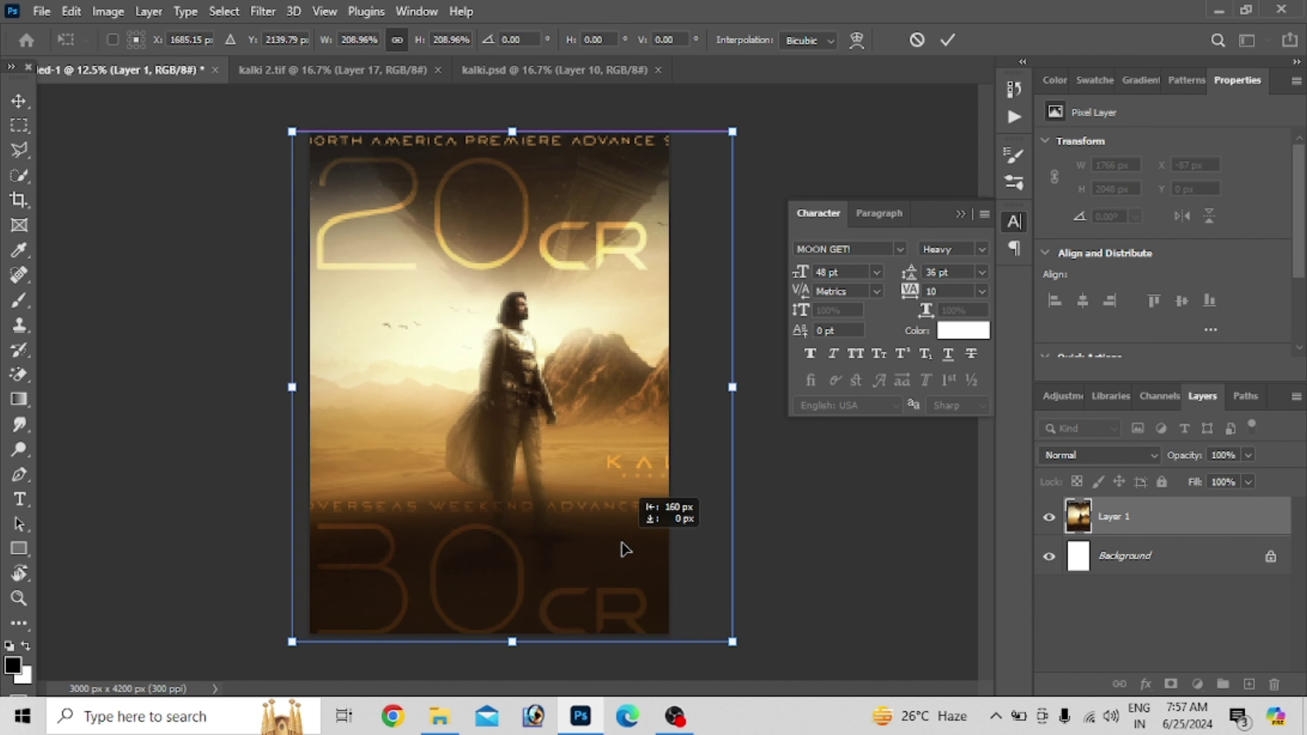
{"action": "key", "text": "Return"}
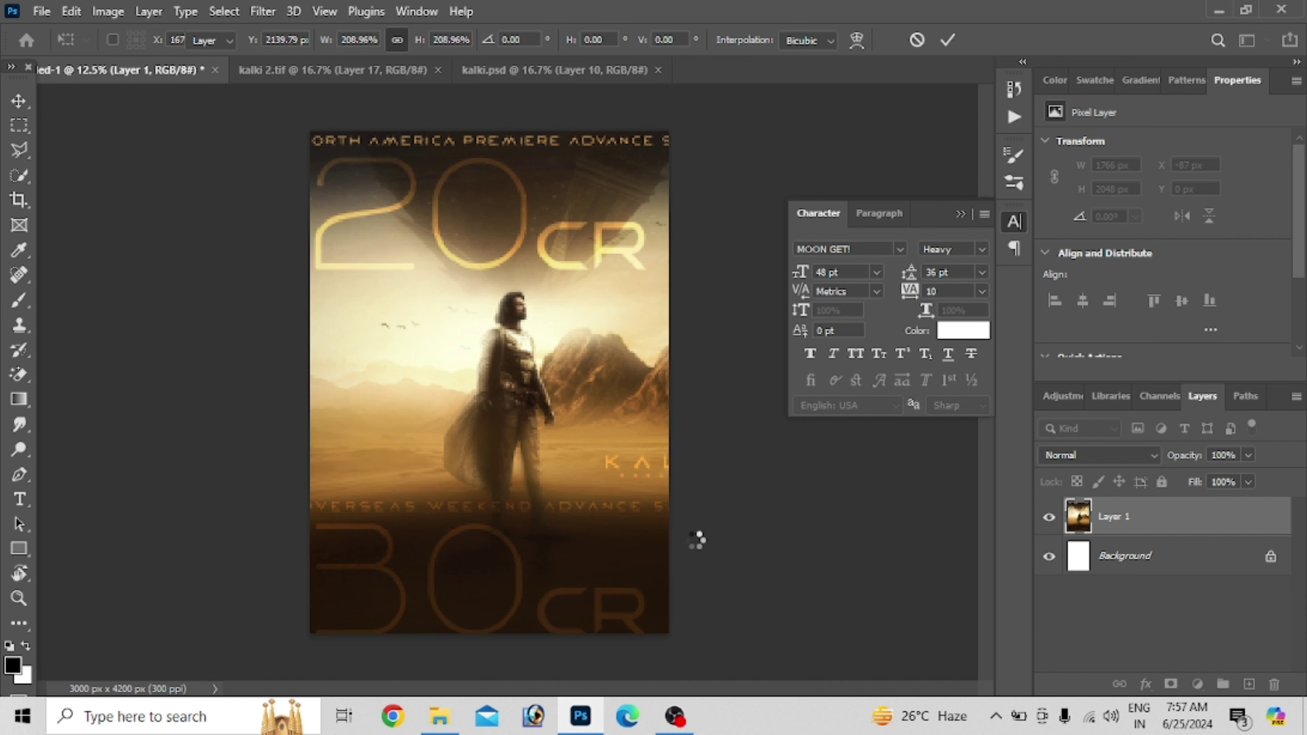
{"action": "left_click_drag", "start_coordinate": [598, 526], "coordinate": [577, 521]}
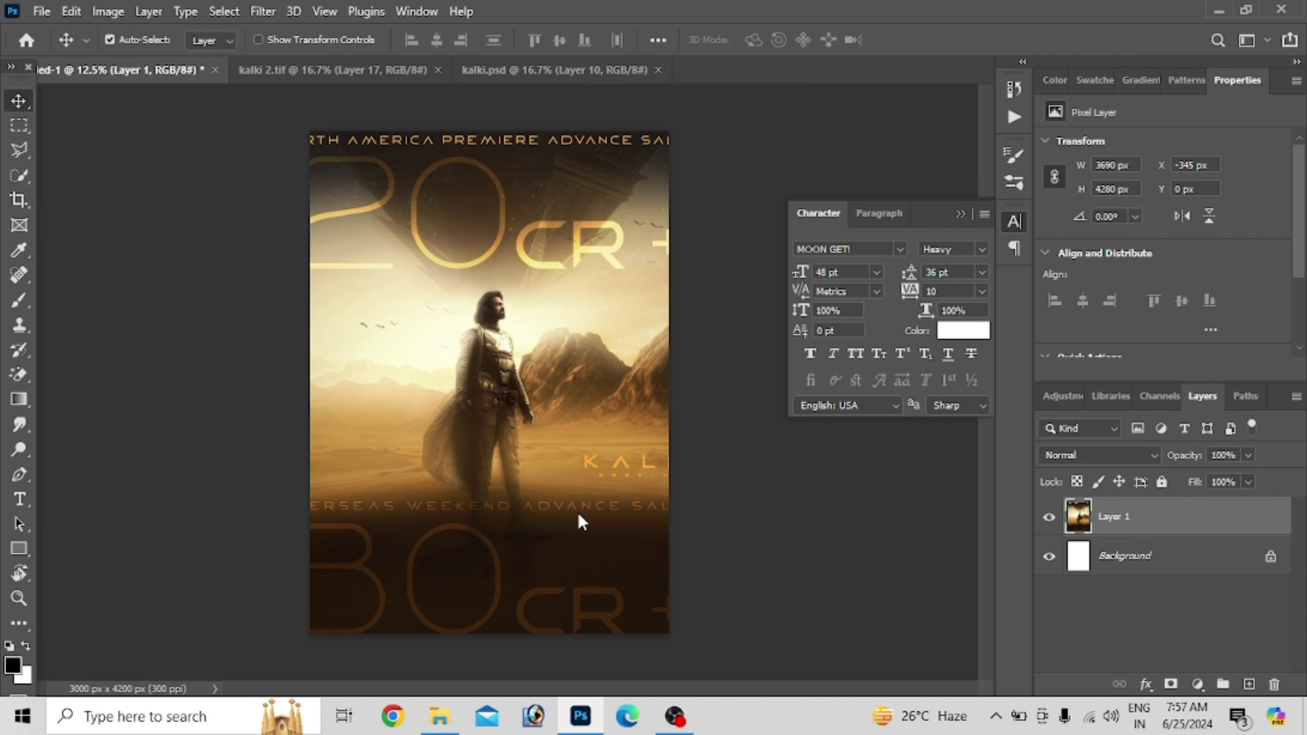
Open the GQw4B12a4AAGTRN hero photo and copy it onto the poster as Layer 2.
{"action": "key", "text": "ctrl+s"}
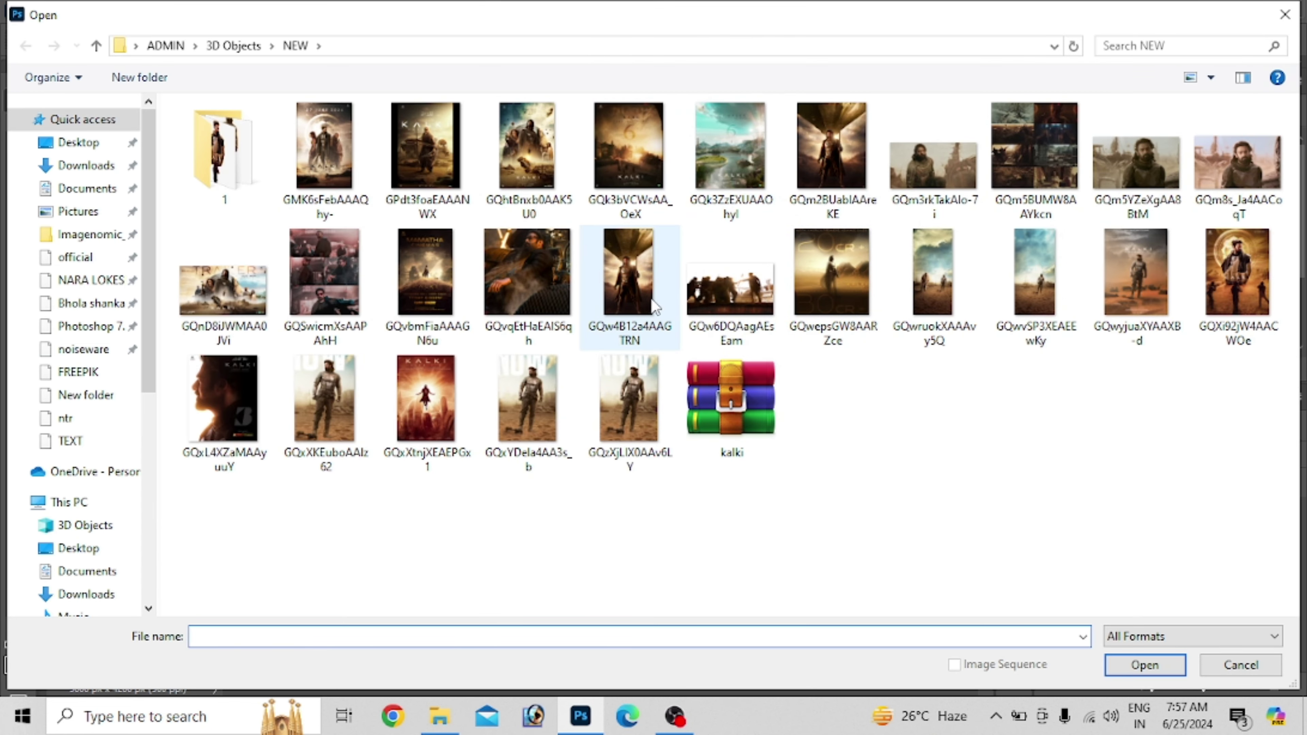
{"action": "left_click", "coordinate": [643, 299]}
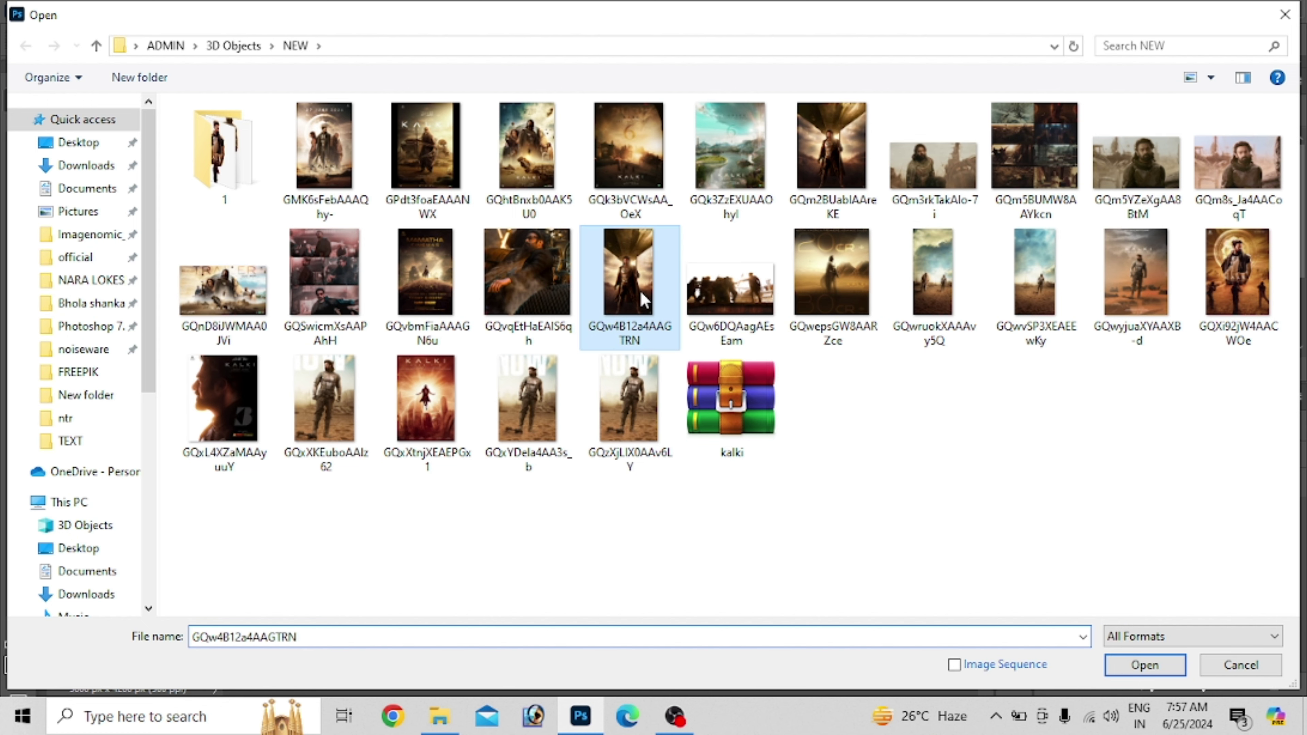
{"action": "double_click", "coordinate": [640, 291]}
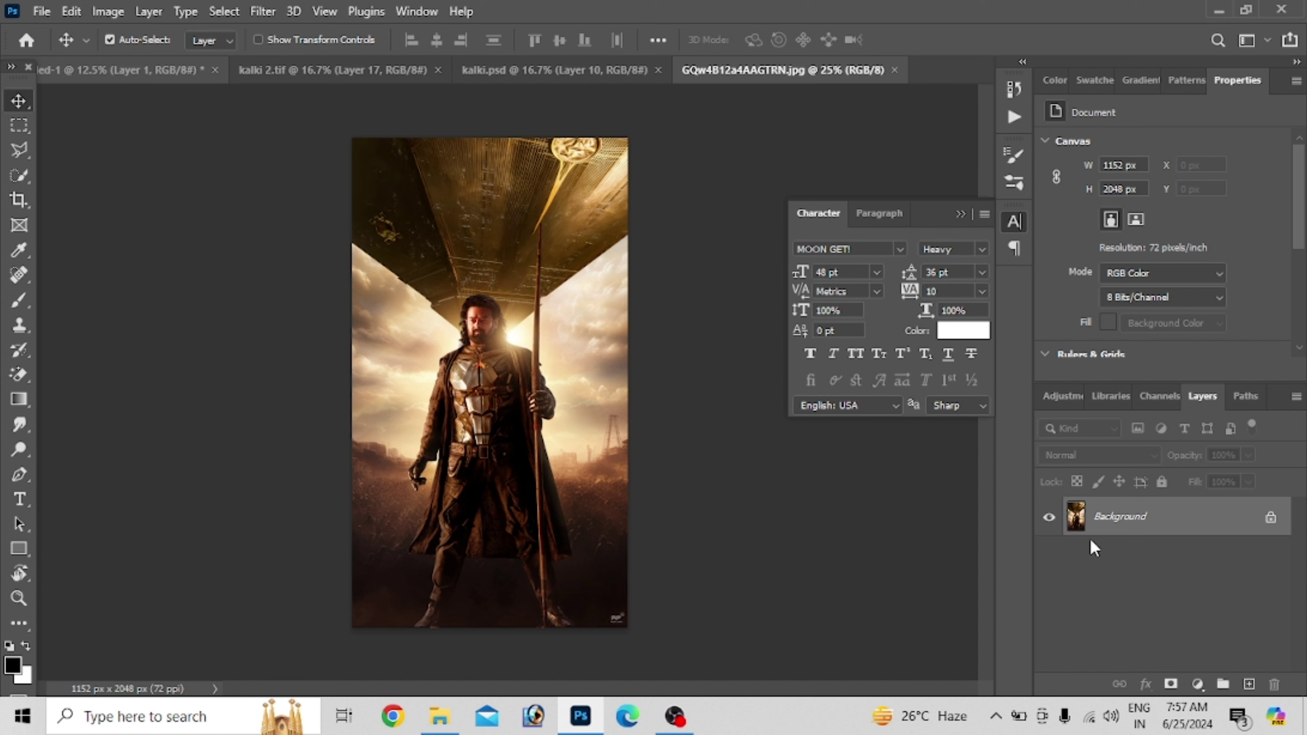
{"action": "key", "text": "ctrl+Tab"}
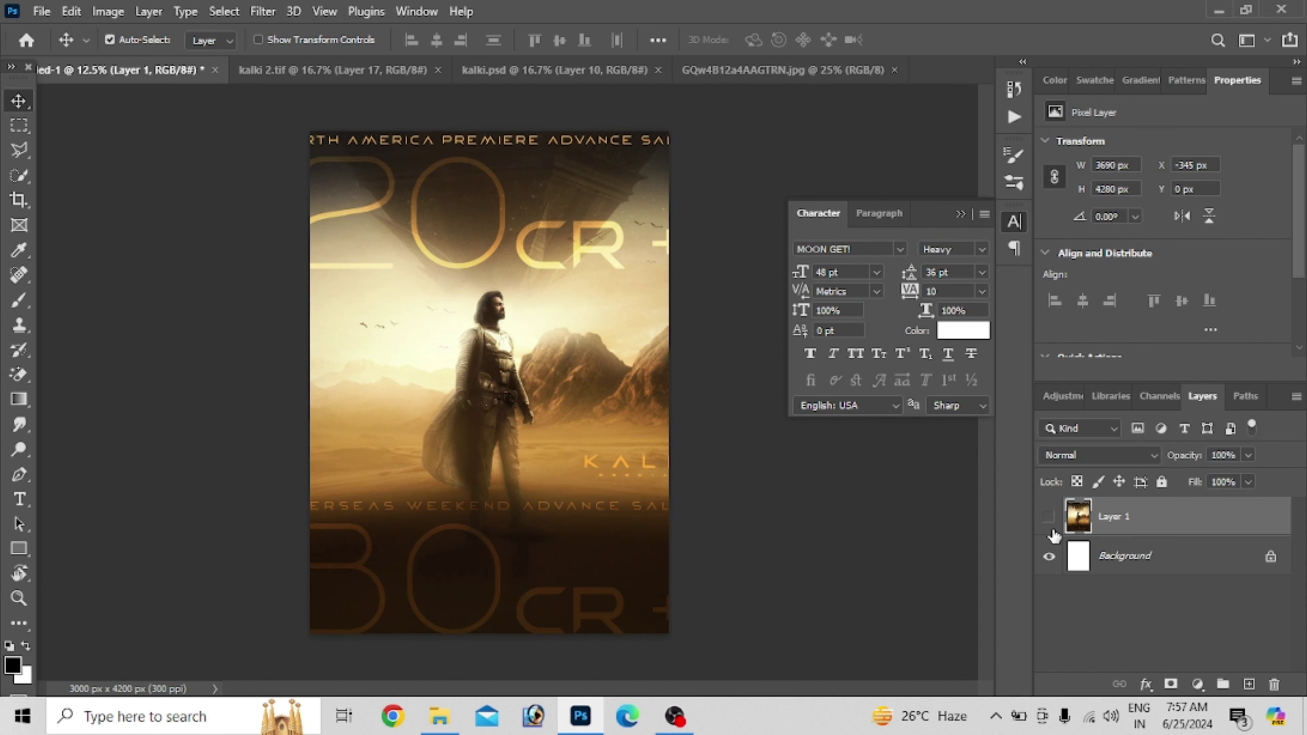
{"action": "left_click_drag", "start_coordinate": [814, 70], "coordinate": [314, 325]}
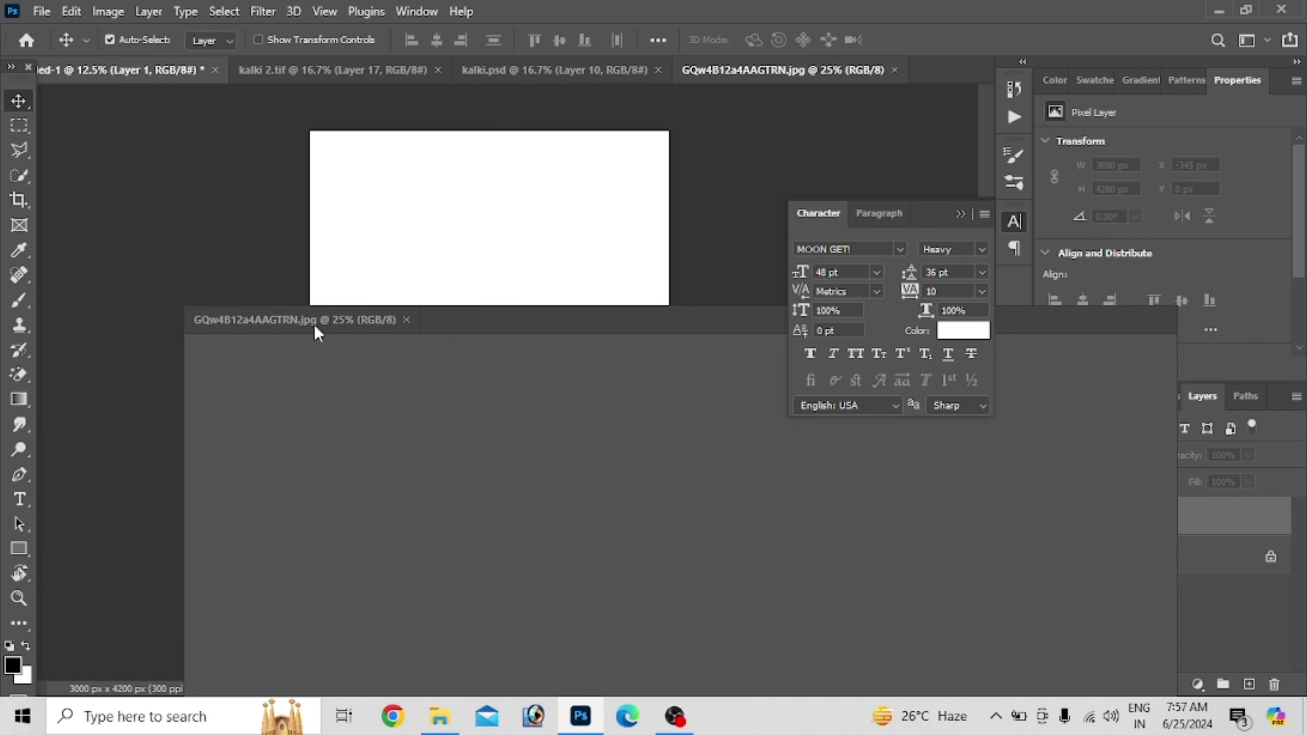
{"action": "left_click_drag", "start_coordinate": [453, 443], "coordinate": [490, 257]}
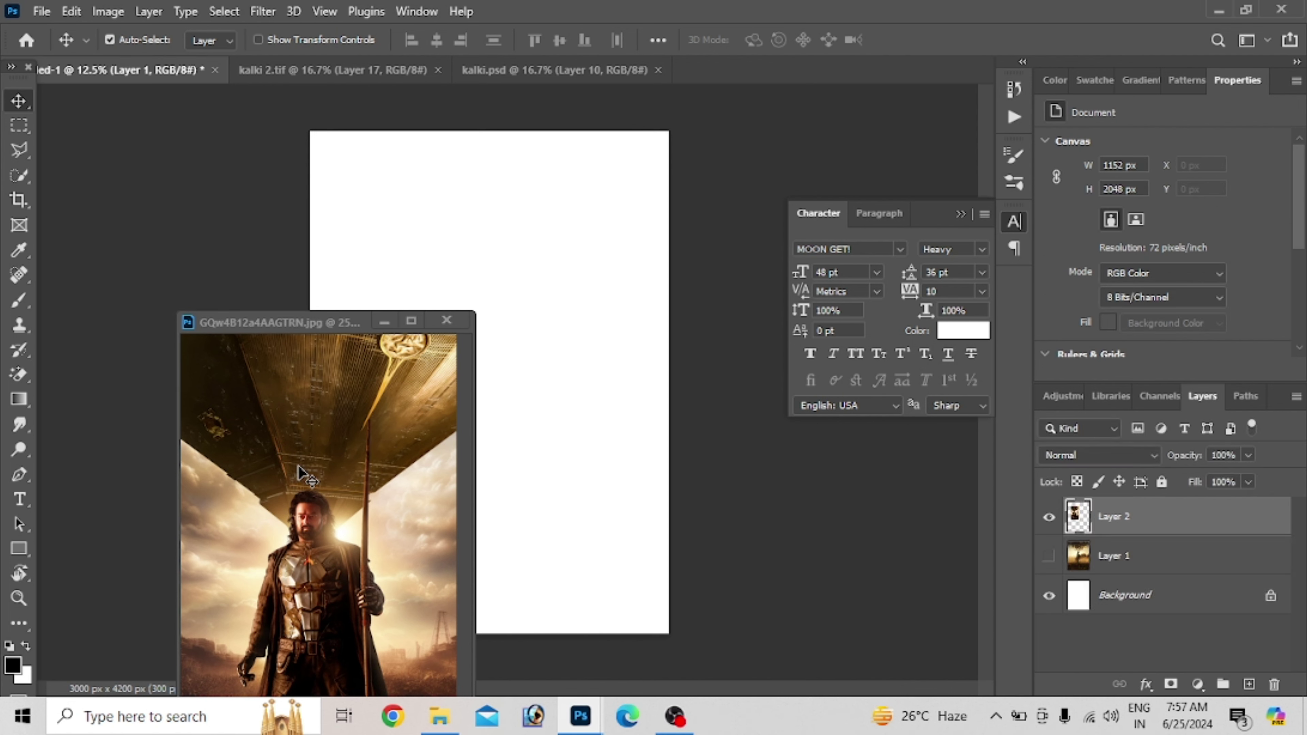
{"action": "left_click", "coordinate": [337, 394]}
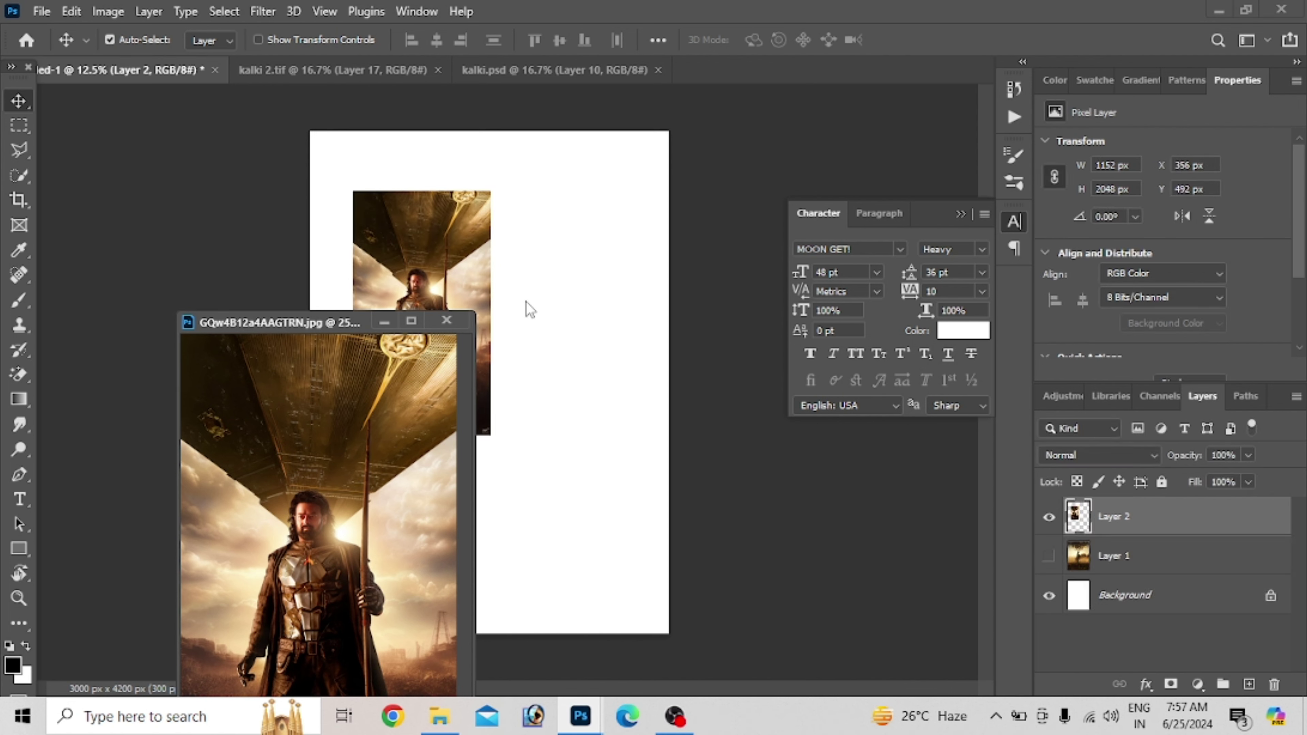
{"action": "left_click", "coordinate": [446, 320]}
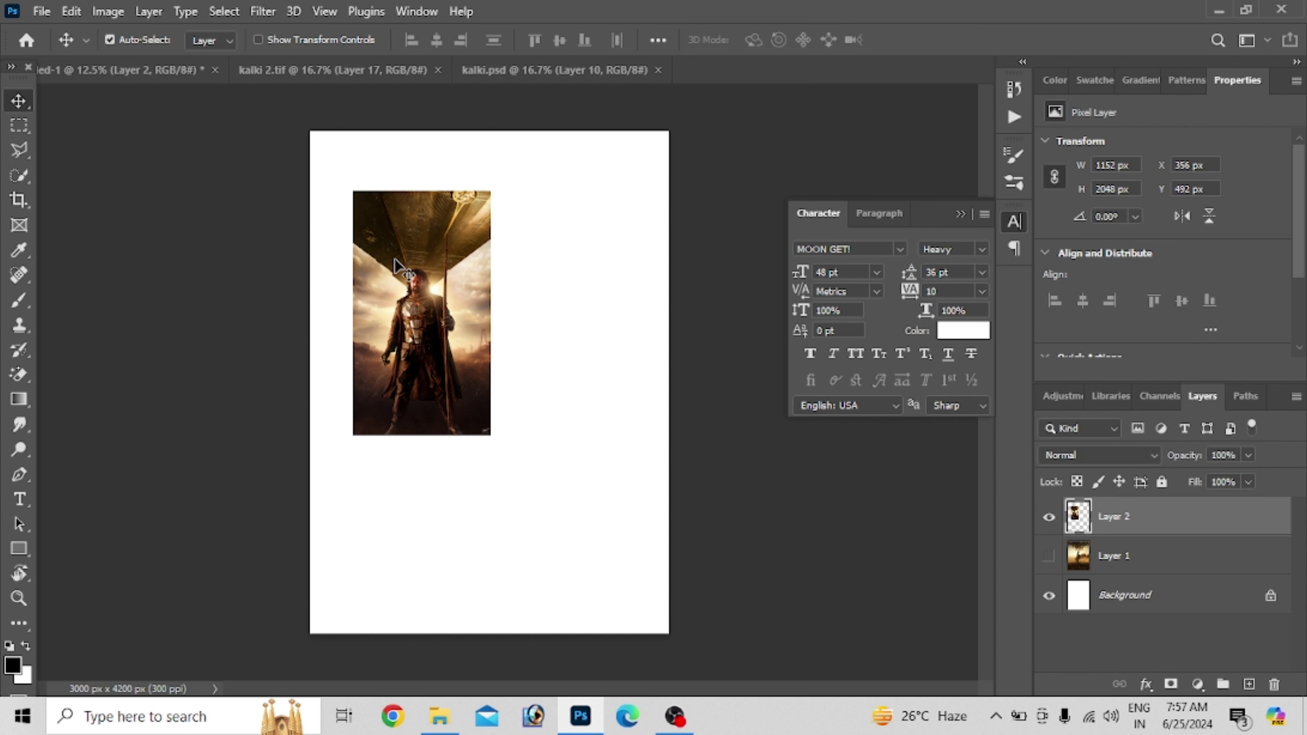
{"action": "mouse_move", "coordinate": [395, 257]}
{"action": "left_mouse_down"}
{"action": "mouse_move", "coordinate": [363, 225]}
{"action": "mouse_move", "coordinate": [357, 190]}
{"action": "left_mouse_up"}
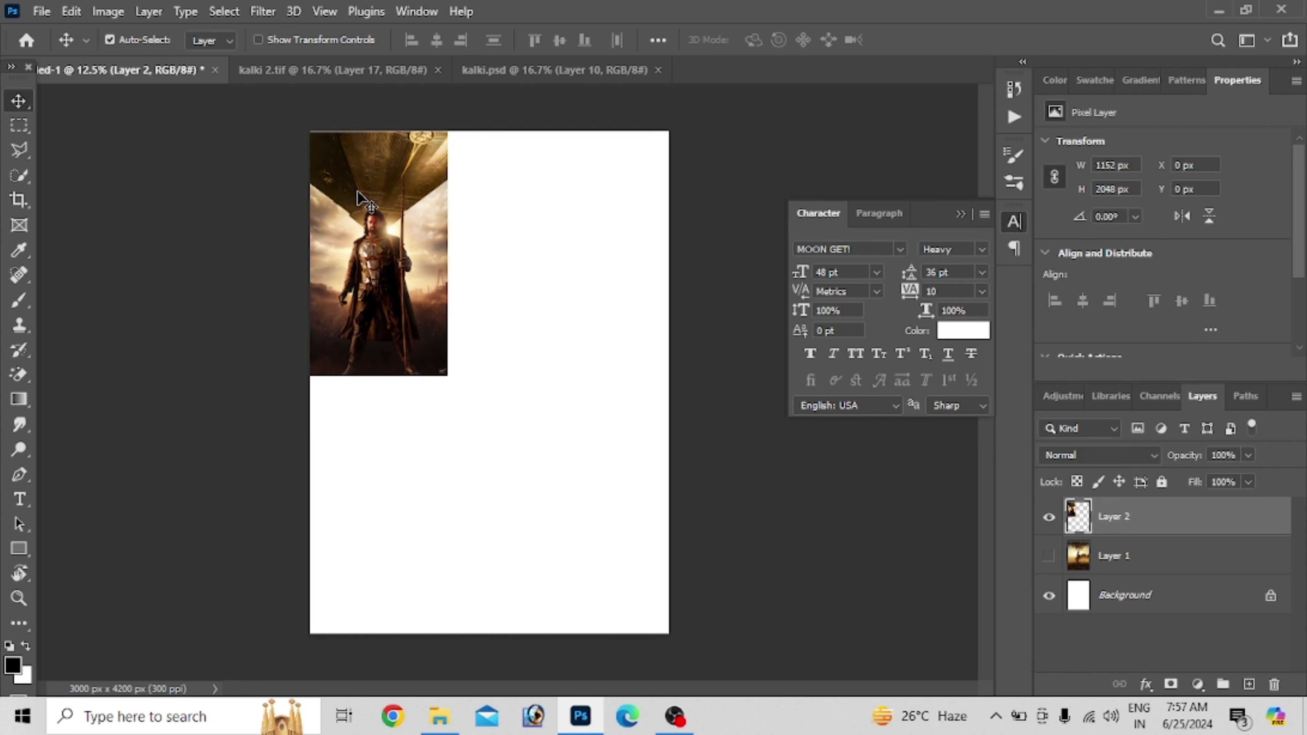
Scale the hero photo to fill the canvas (about 3000 × 5333 px) and duplicate the layer.
{"action": "key", "text": "ctrl+t"}
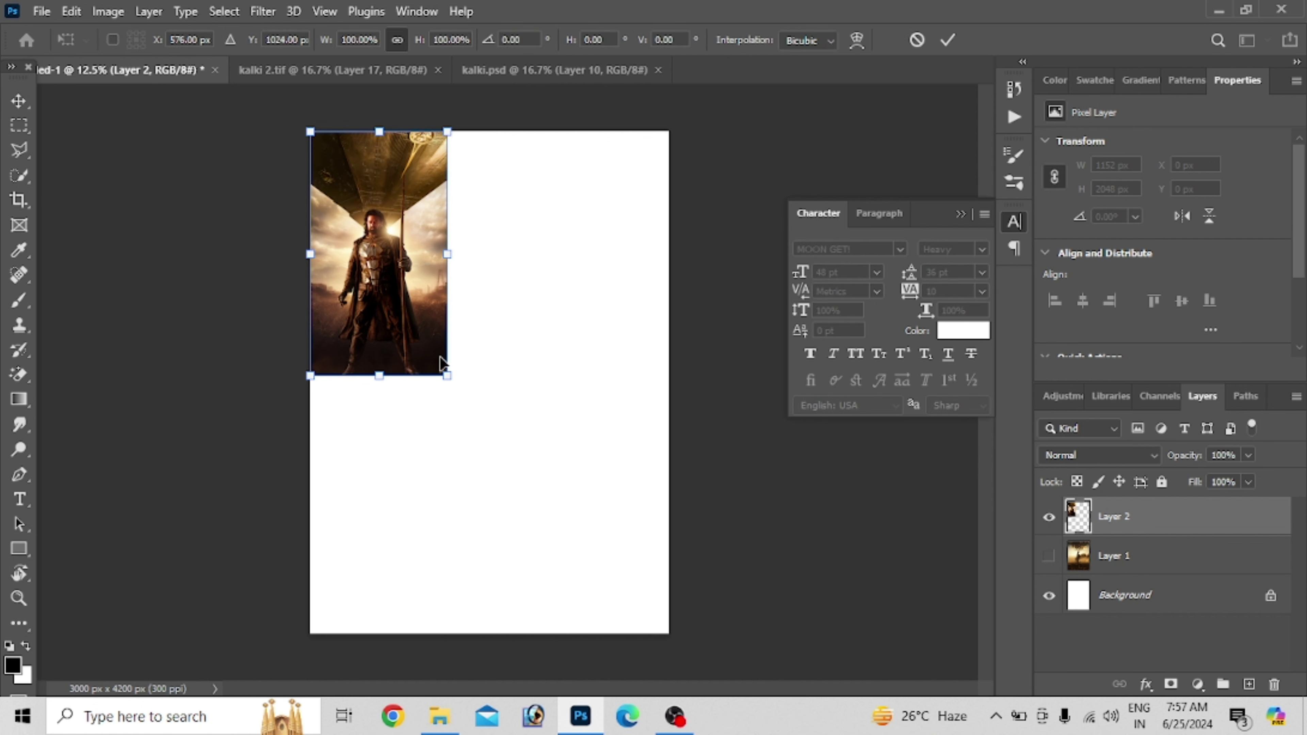
{"action": "left_click_drag", "start_coordinate": [447, 376], "coordinate": [802, 732]}
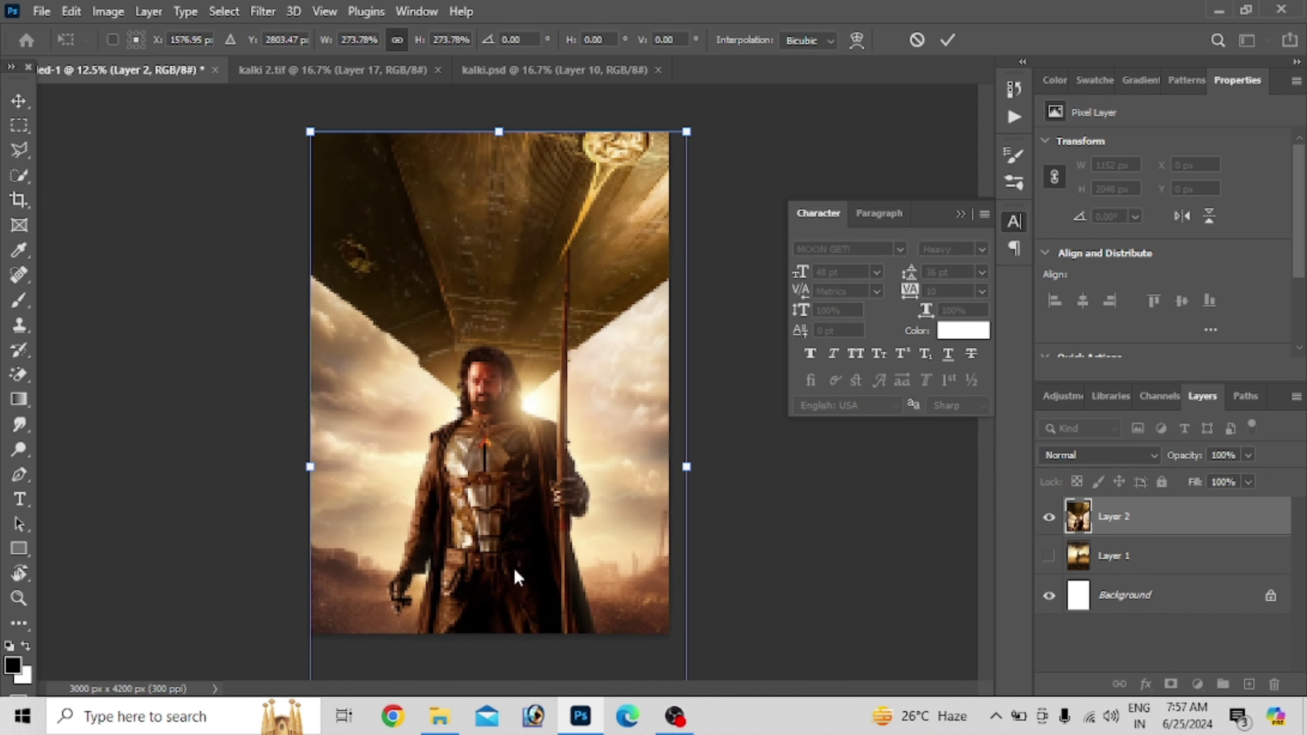
{"action": "mouse_move", "coordinate": [514, 575]}
{"action": "left_mouse_down"}
{"action": "mouse_move", "coordinate": [517, 391]}
{"action": "mouse_move", "coordinate": [524, 457]}
{"action": "mouse_move", "coordinate": [487, 439]}
{"action": "left_mouse_up"}
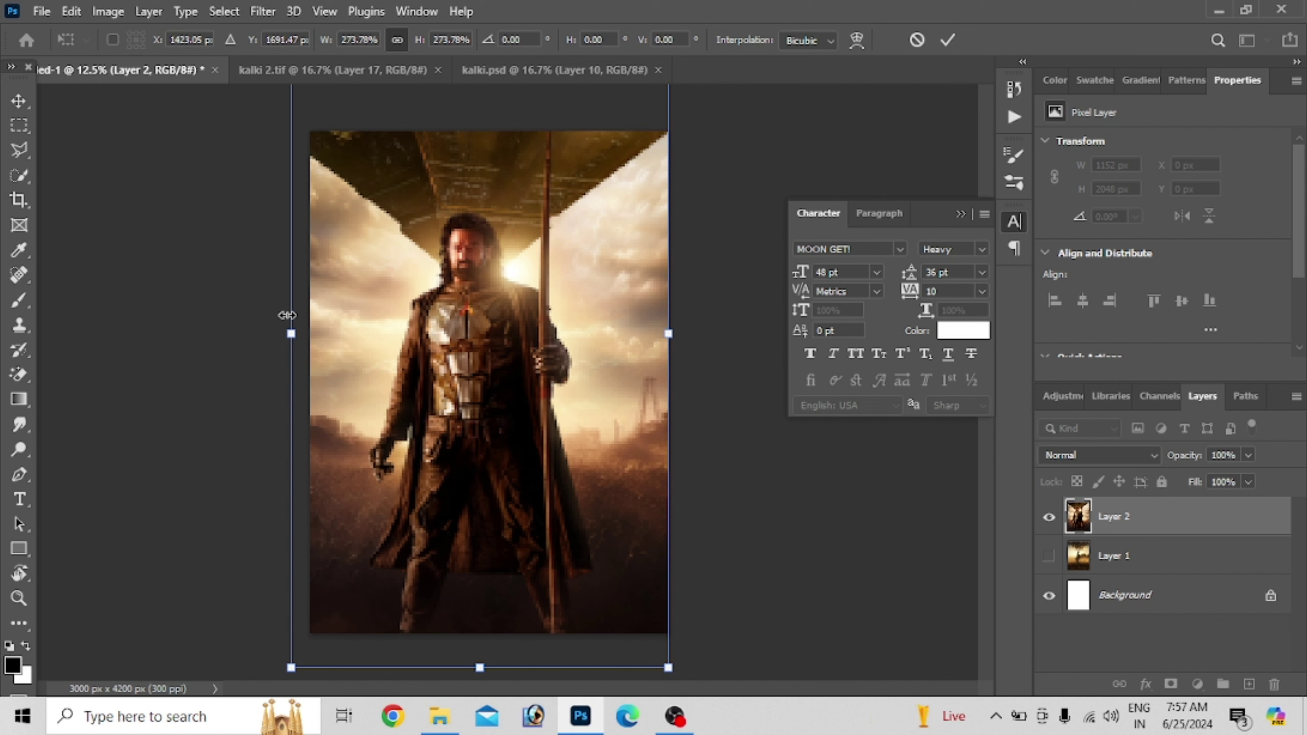
{"action": "left_click_drag", "start_coordinate": [287, 315], "coordinate": [301, 321]}
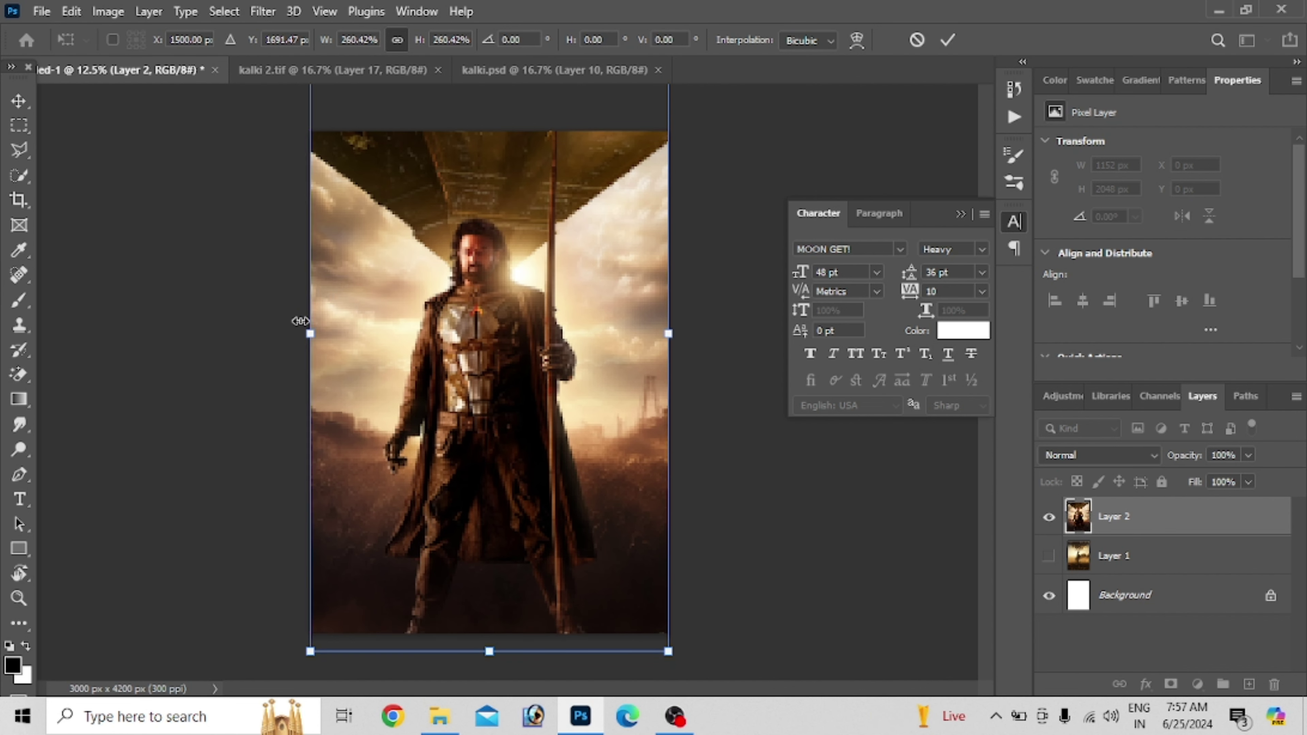
{"action": "key", "text": "Return"}
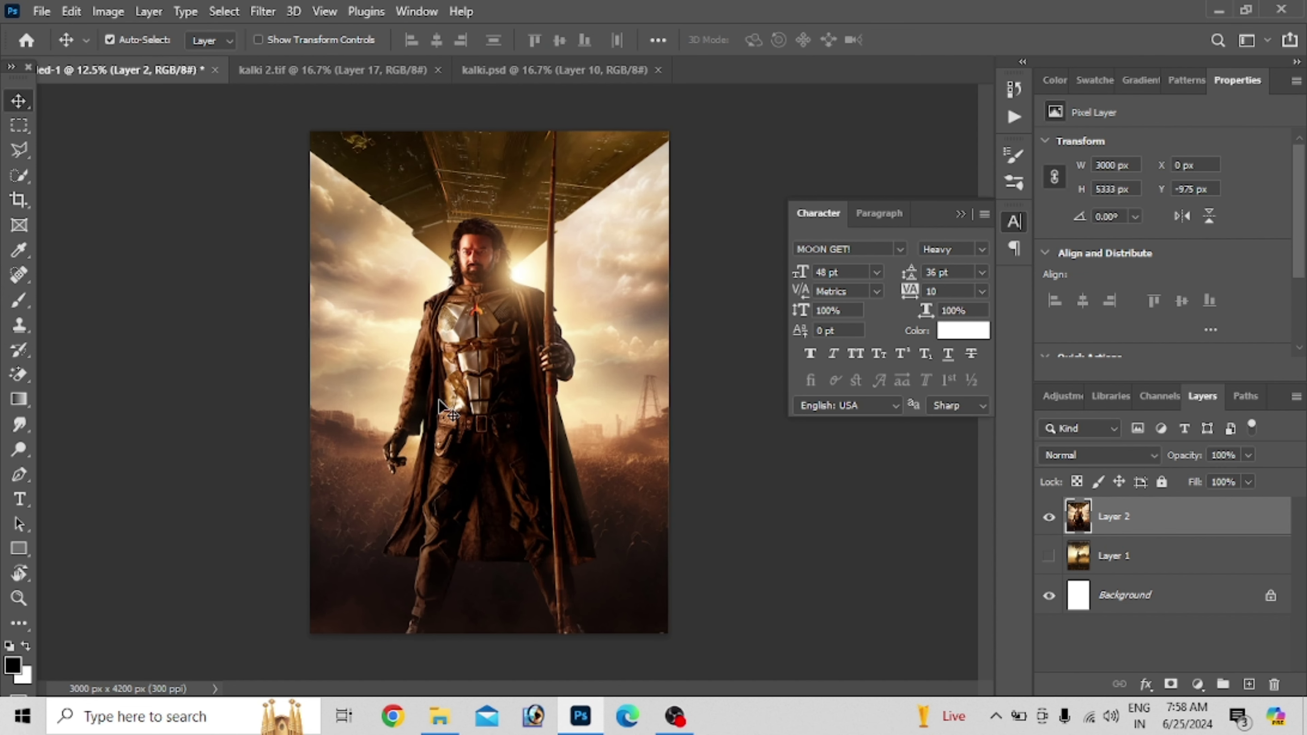
{"action": "left_click_drag", "start_coordinate": [439, 399], "coordinate": [443, 411]}
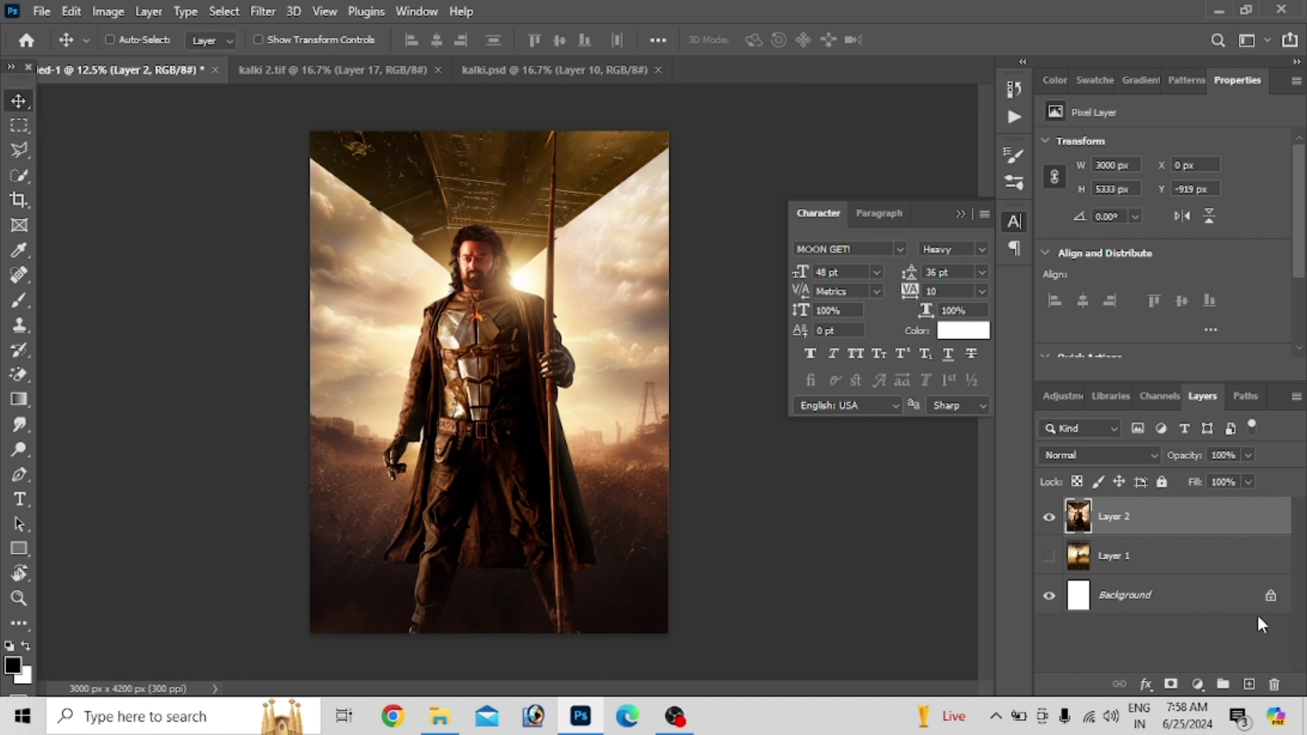
{"action": "key", "text": "ctrl+j"}
Remove the background from Layer 2 copy, then toggle and select the original Layer 2.
{"action": "scroll", "coordinate": [1142, 260], "scroll_direction": "down", "scroll_amount": 3}
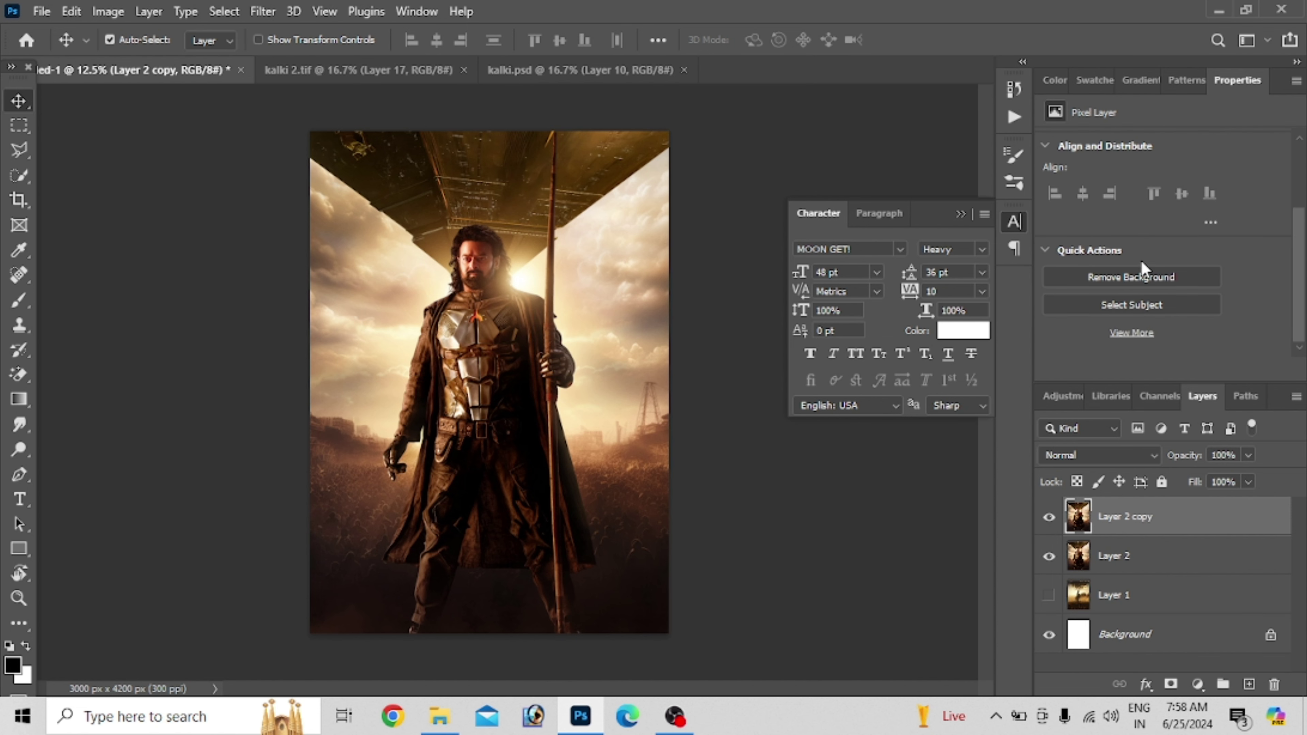
{"action": "left_click", "coordinate": [1145, 273]}
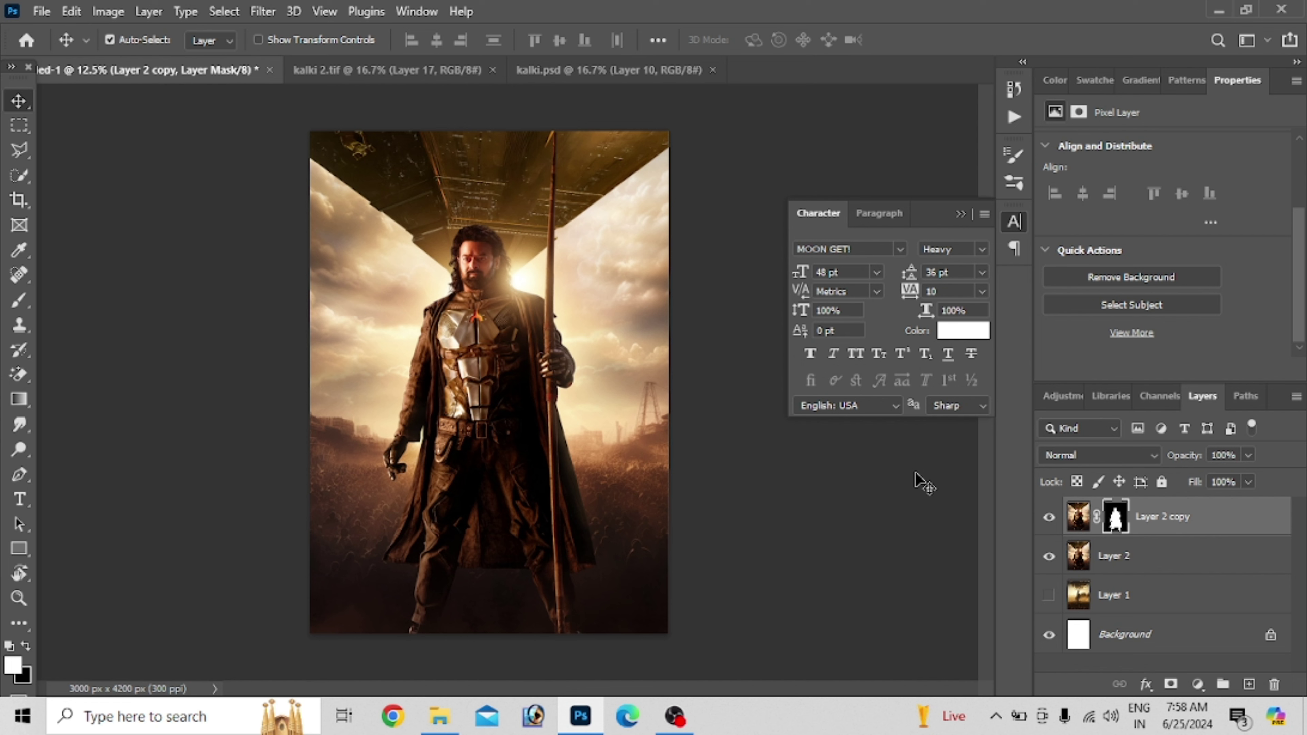
{"action": "left_click", "coordinate": [1050, 558]}
{"action": "left_click", "coordinate": [1105, 553]}
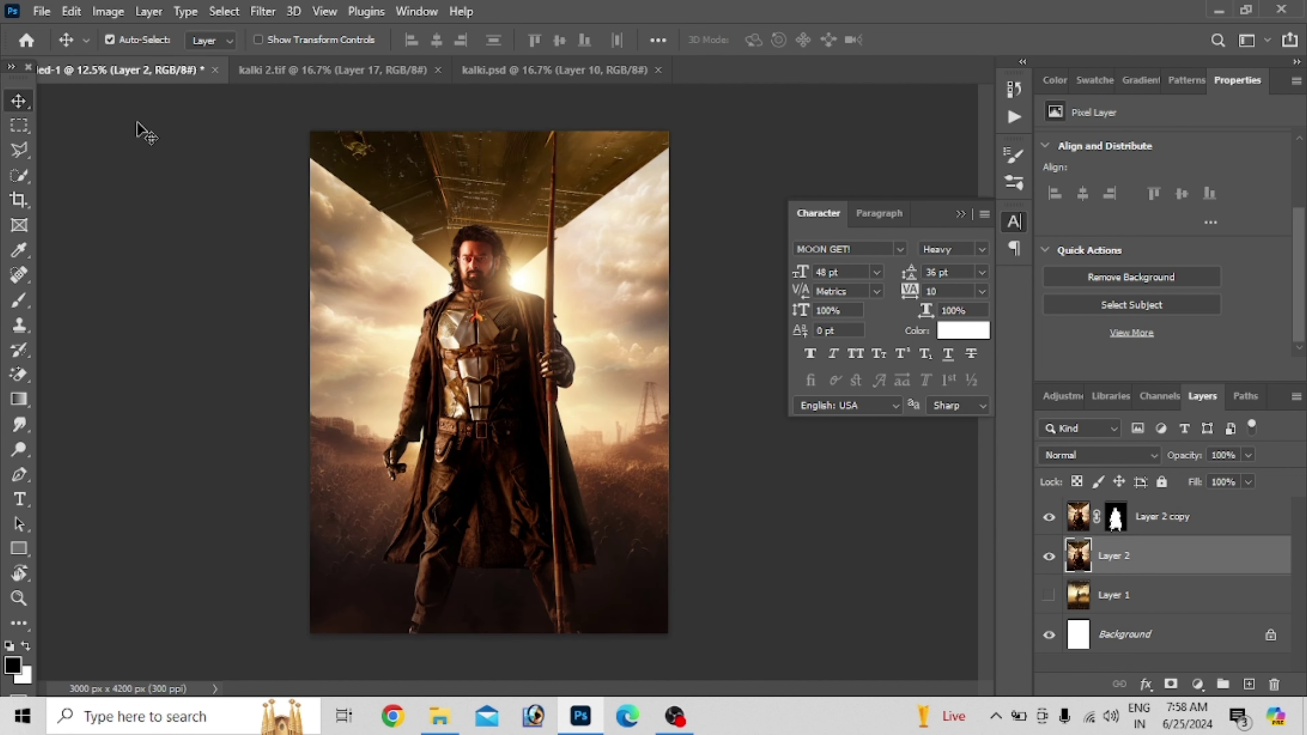
{"action": "left_click", "coordinate": [19, 375]}
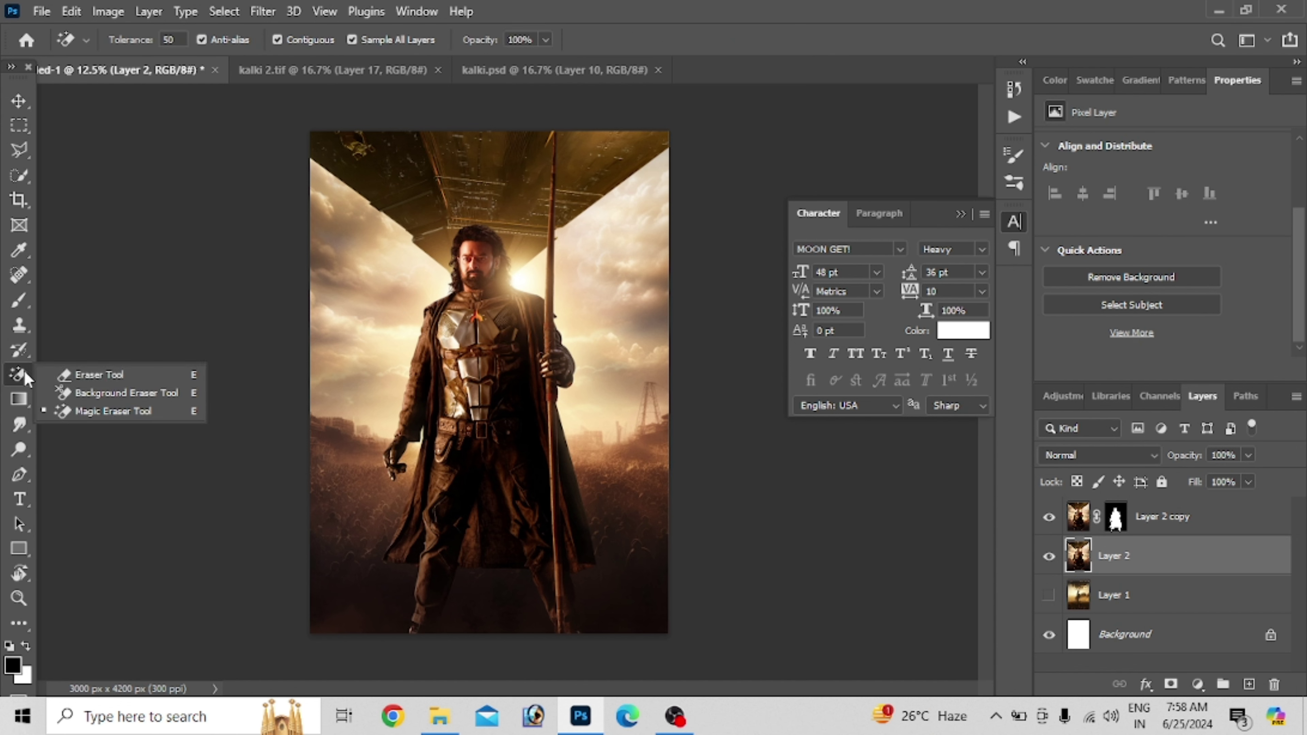
{"action": "left_click", "coordinate": [82, 372]}
{"action": "left_click_drag", "start_coordinate": [263, 175], "coordinate": [712, 138]}
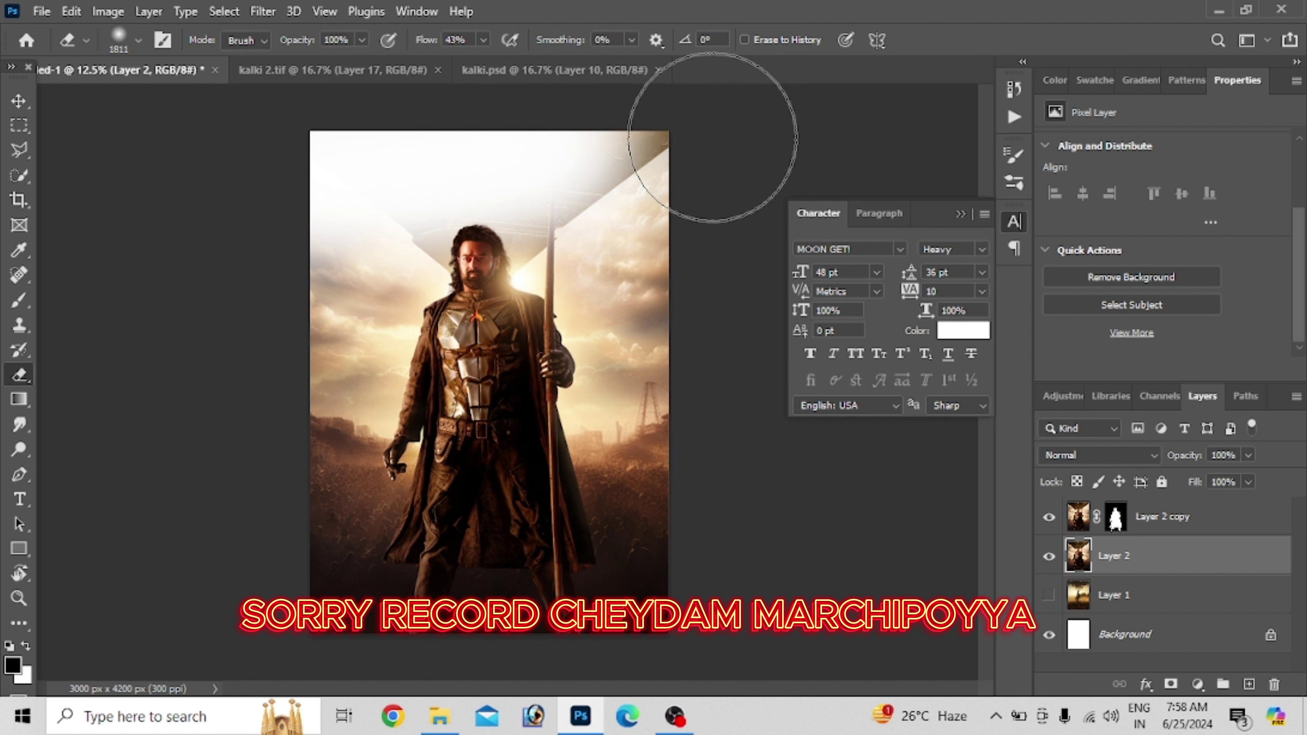
{"action": "key", "text": "ctrl+z"}
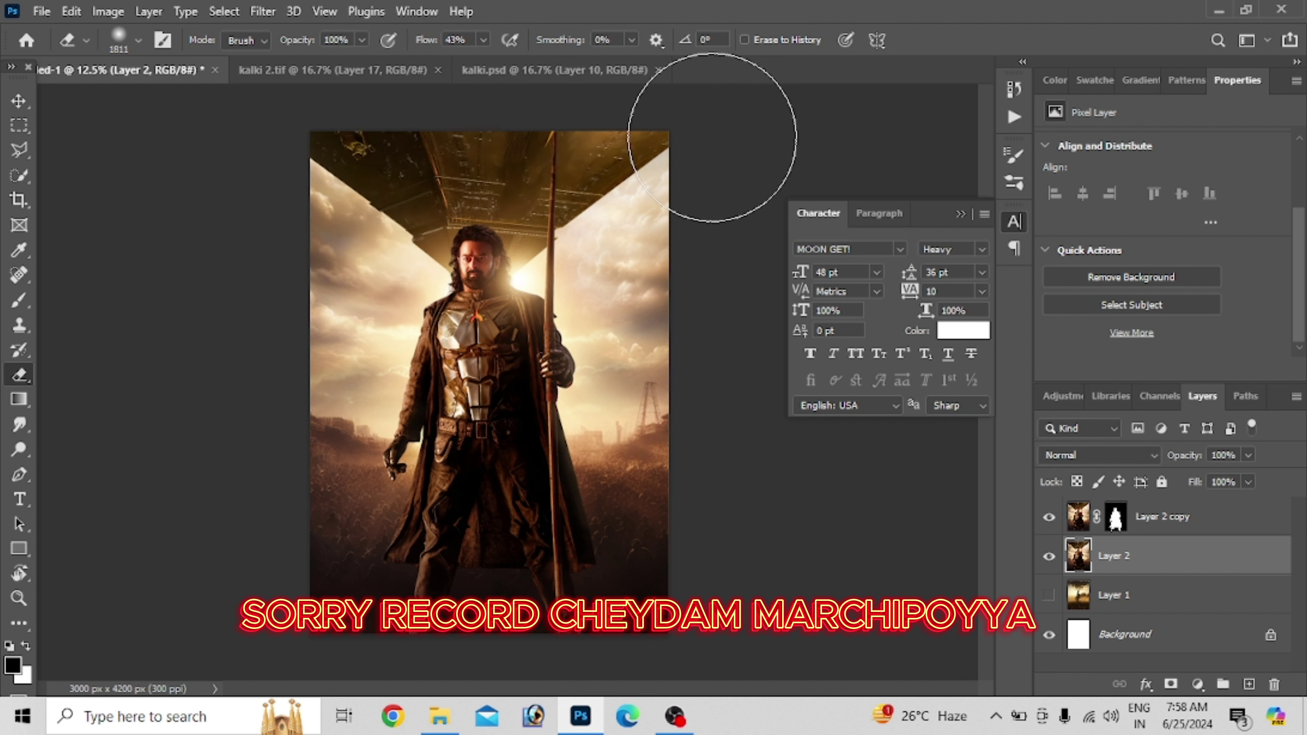
Duplicate the hero layer and save the poster as kalki2 in folder 1.
{"action": "key", "text": "ctrl+j"}
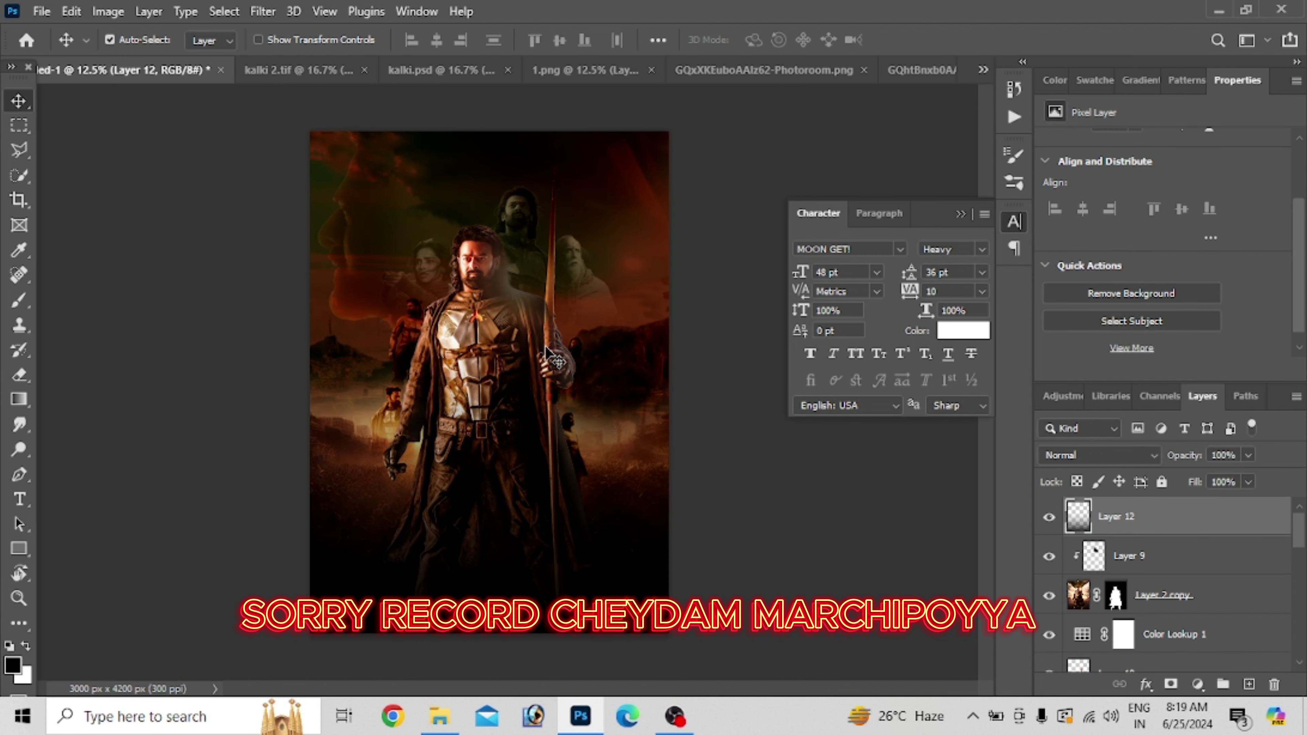
{"action": "key", "text": "ctrl+s"}
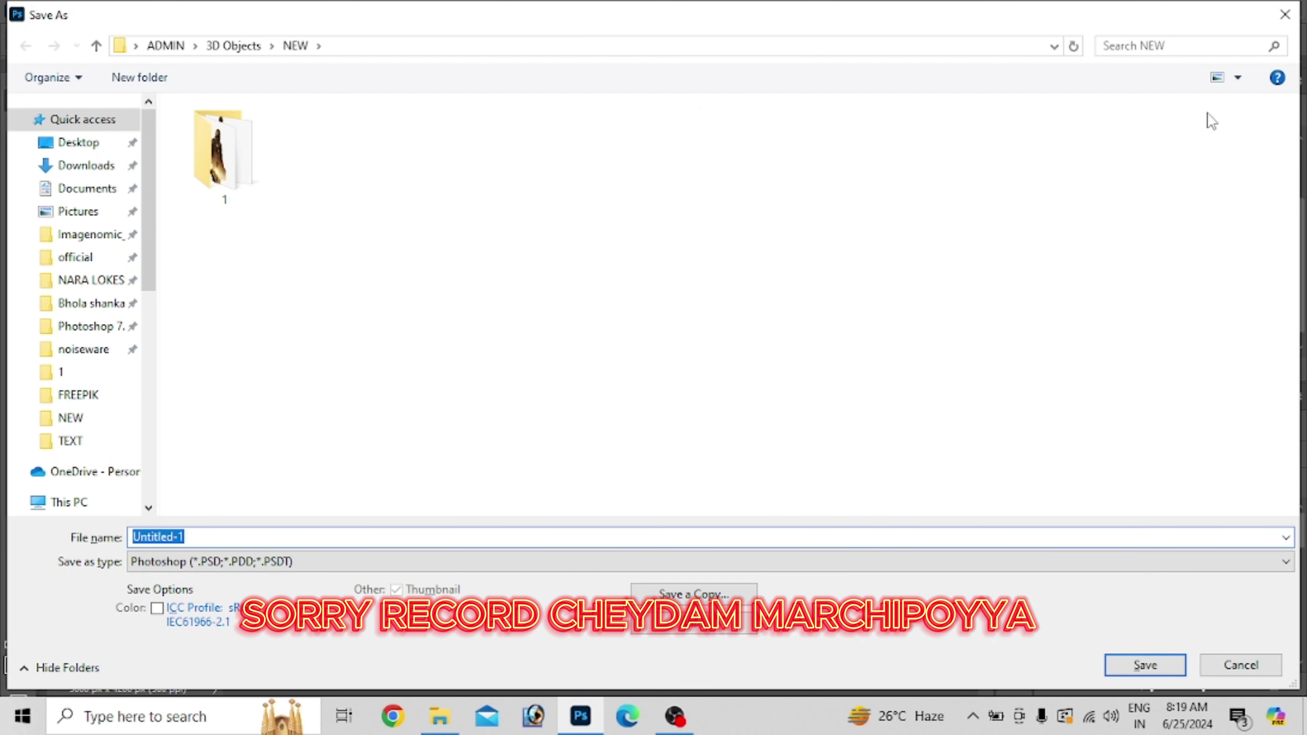
{"action": "double_click", "coordinate": [227, 170]}
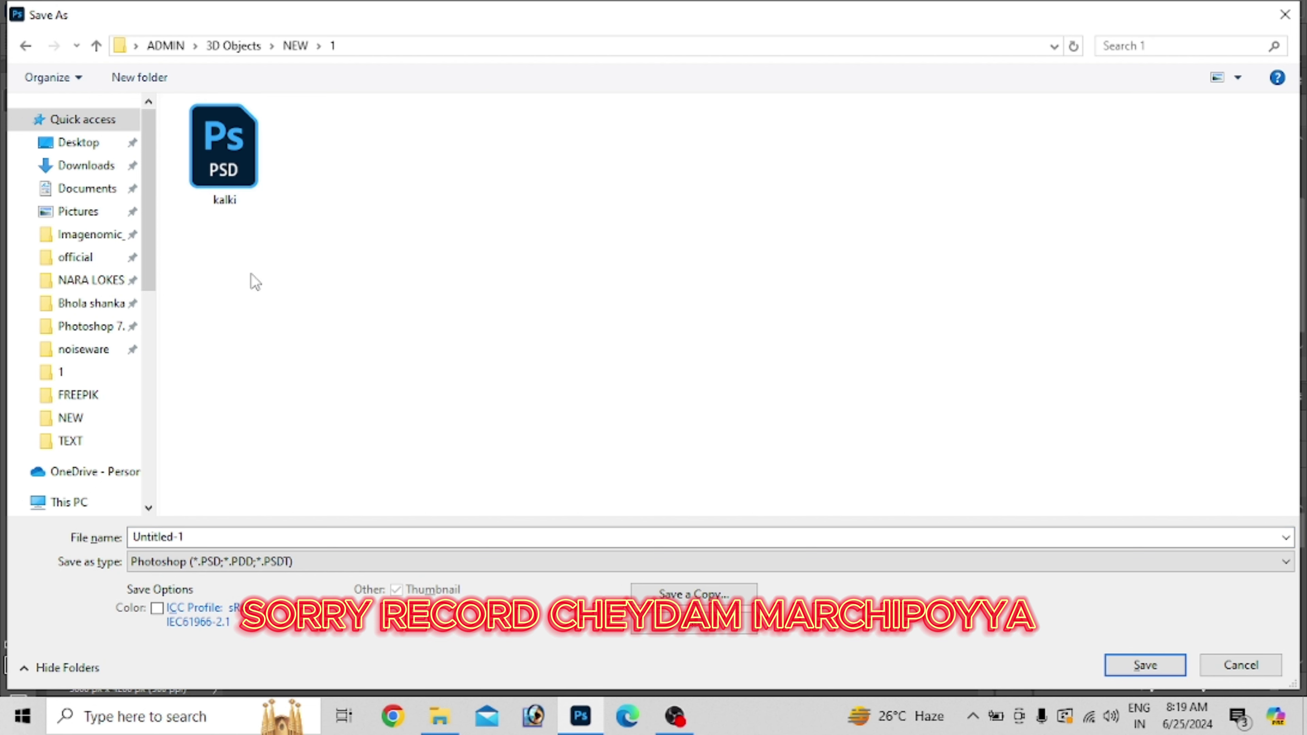
{"action": "double_click", "coordinate": [195, 536]}
{"action": "key", "text": "BackSpace"}
{"action": "type", "text": "kal2"}
{"action": "key", "text": "BackSpace"}
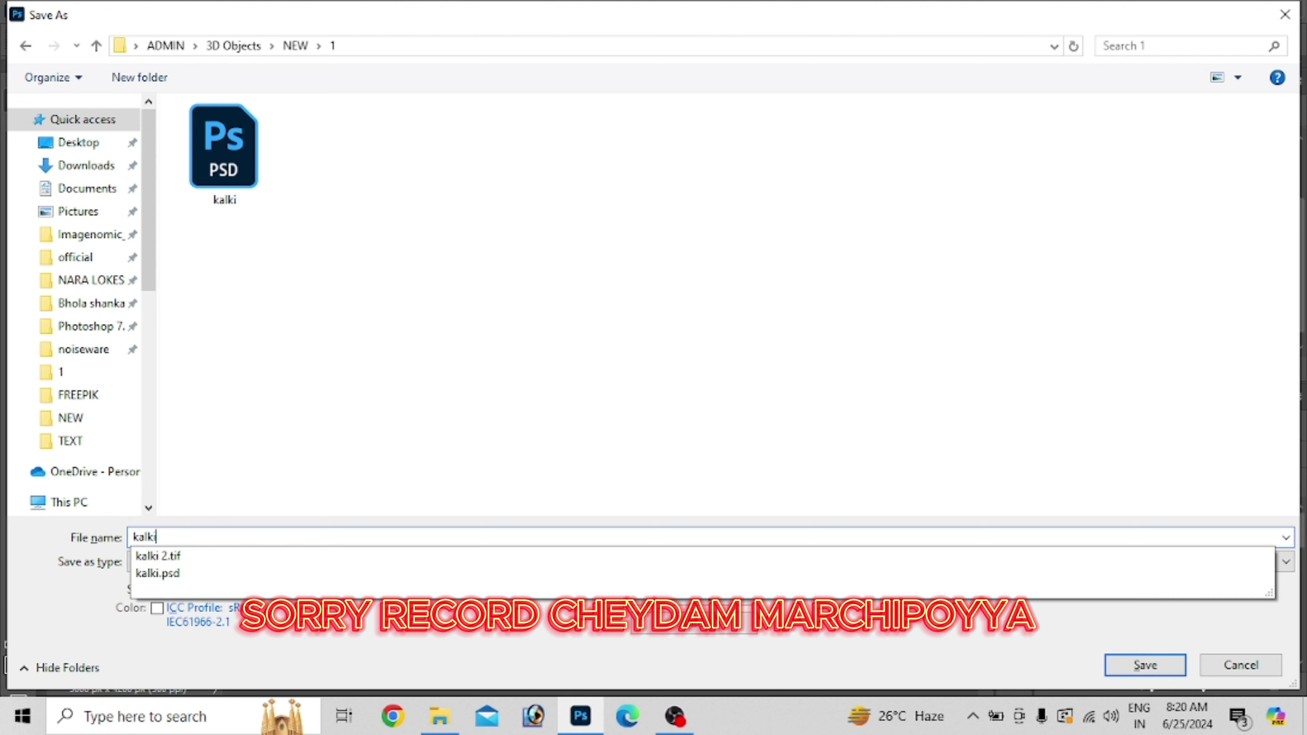
{"action": "type", "text": "2"}
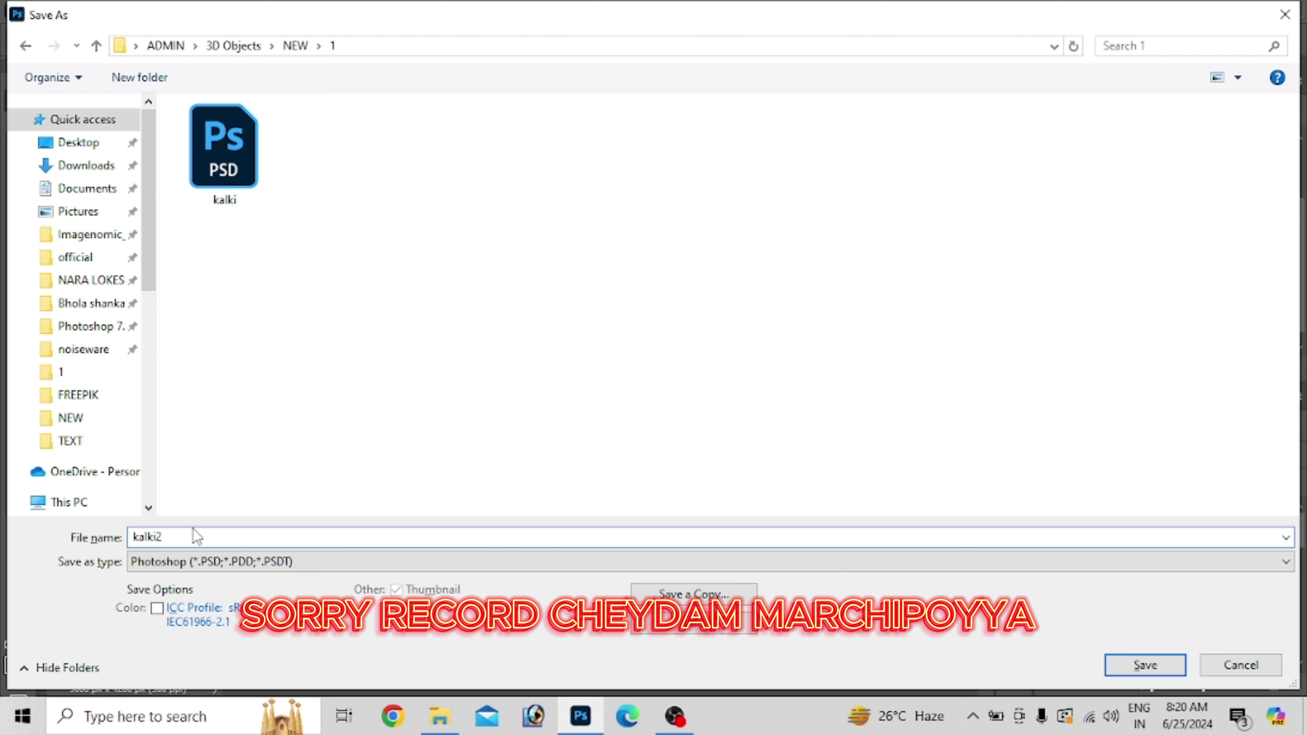
{"action": "key", "text": "Return"}
{"action": "key", "text": "Return"}
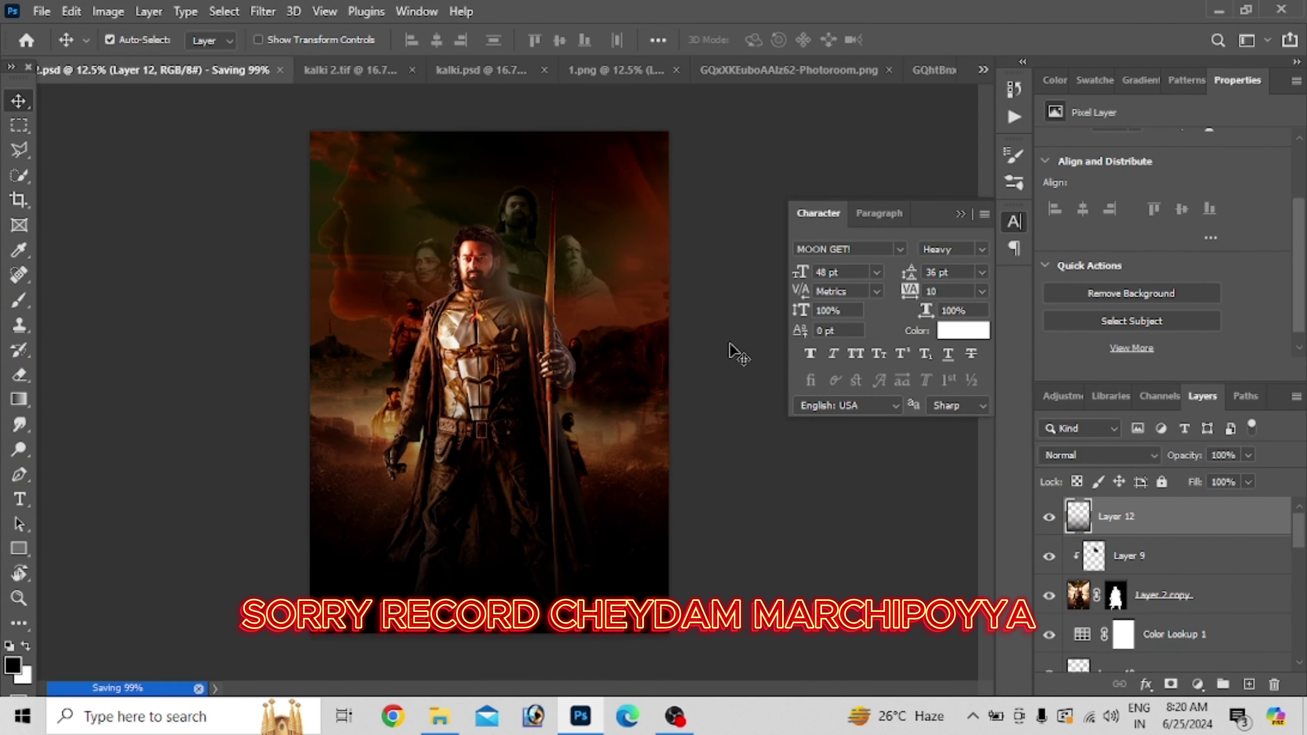
Look over the kalki 2.tif and kalki.psd documents, then return to the kalki2 poster.
{"action": "scroll", "coordinate": [1164, 551], "scroll_direction": "down", "scroll_amount": 2}
{"action": "scroll", "coordinate": [1165, 544], "scroll_direction": "down", "scroll_amount": 3}
{"action": "scroll", "coordinate": [1178, 540], "scroll_direction": "down", "scroll_amount": 3}
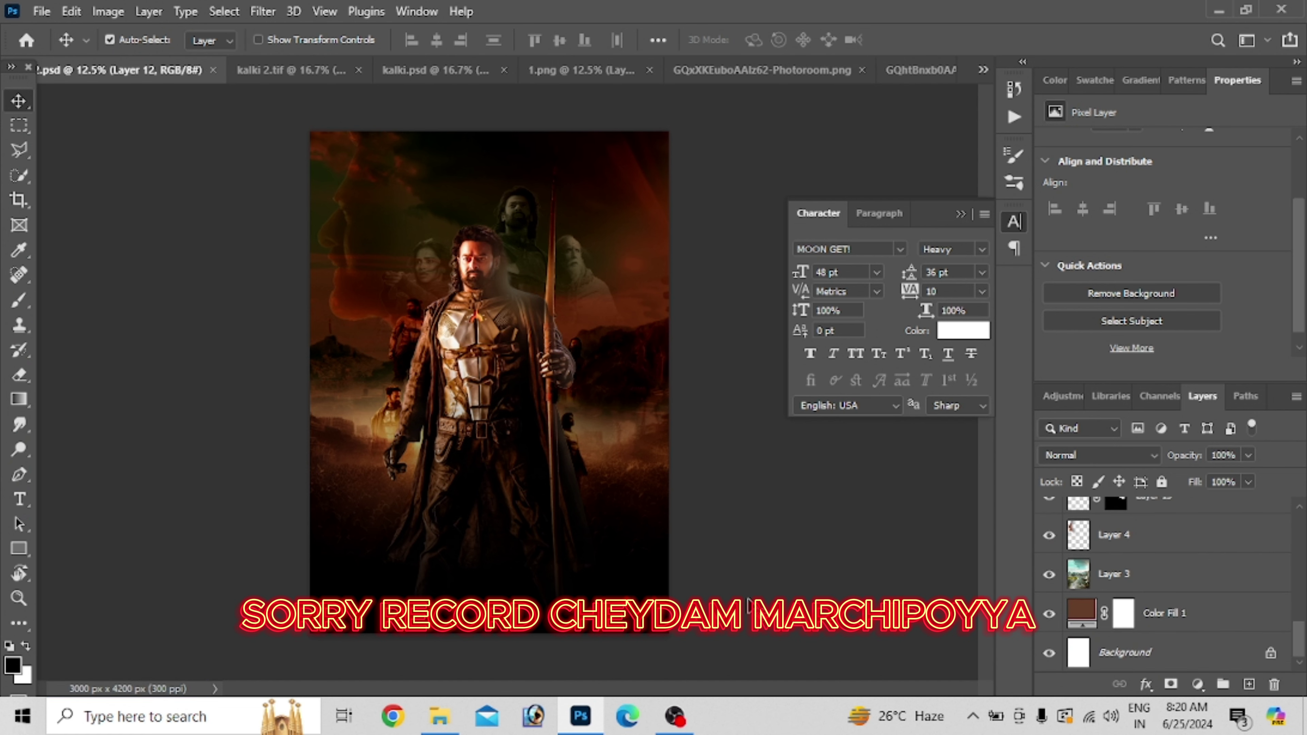
{"action": "left_click", "coordinate": [312, 72]}
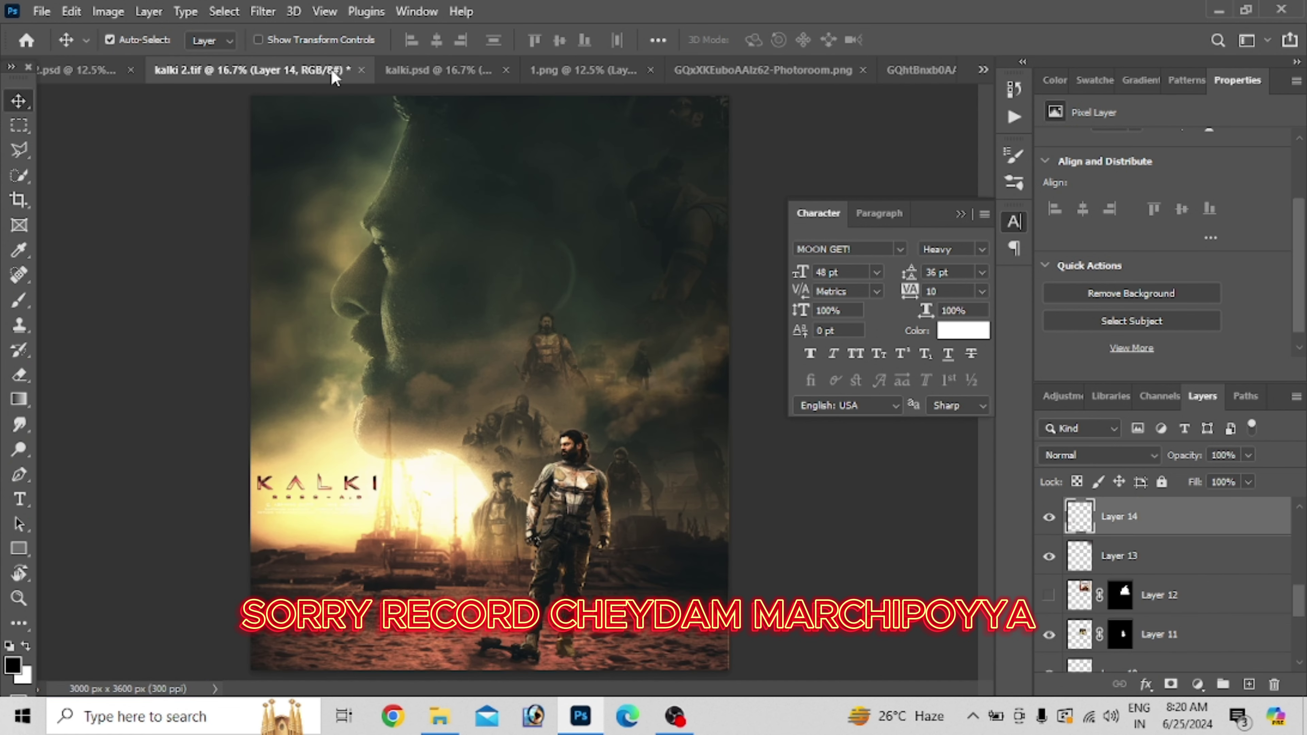
{"action": "left_click", "coordinate": [429, 71]}
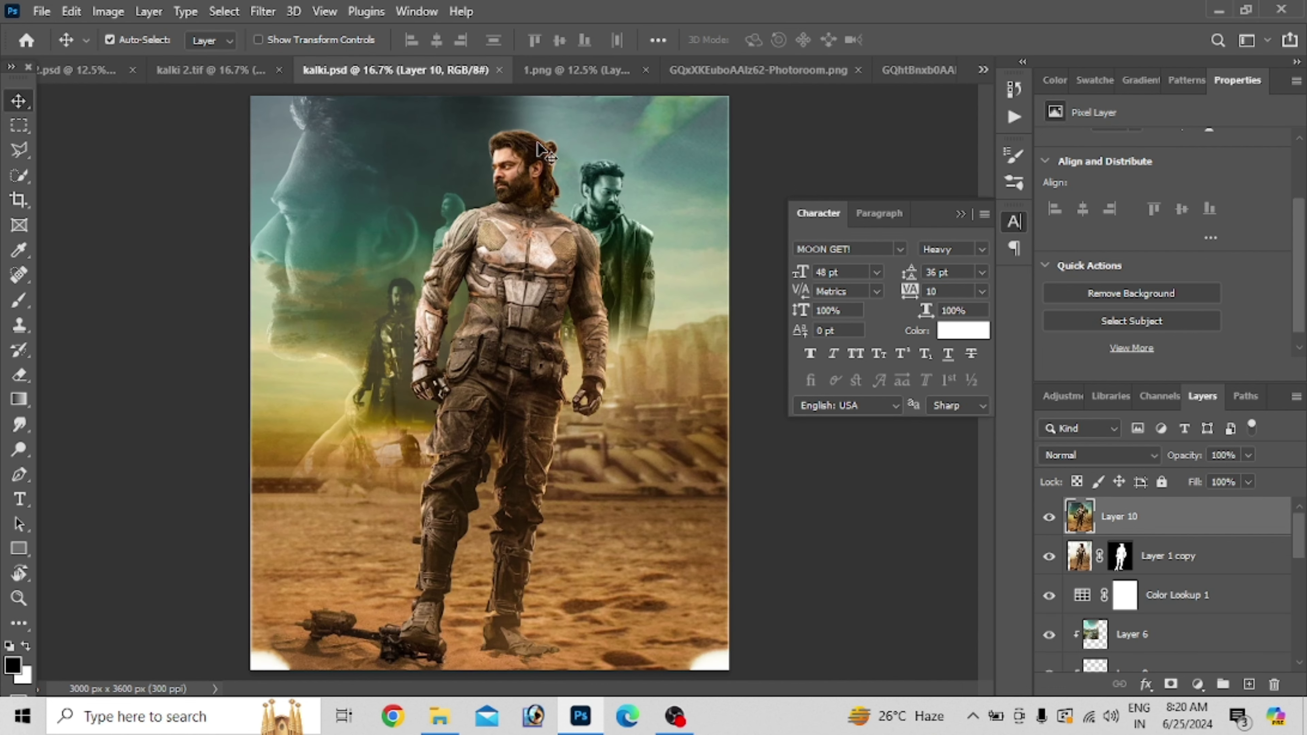
{"action": "left_click", "coordinate": [82, 72]}
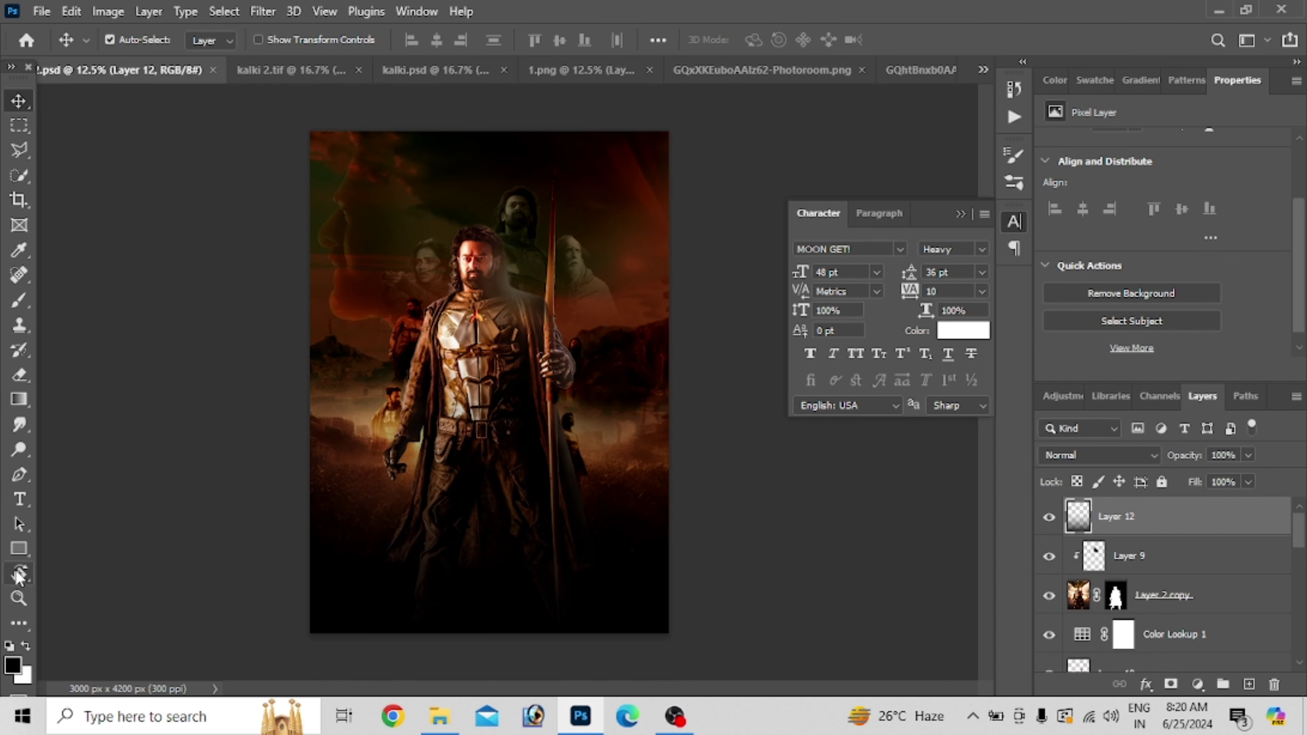
Draw a box about 504 px wide near the lower left with 50 px rounded corners.
{"action": "left_click", "coordinate": [18, 548]}
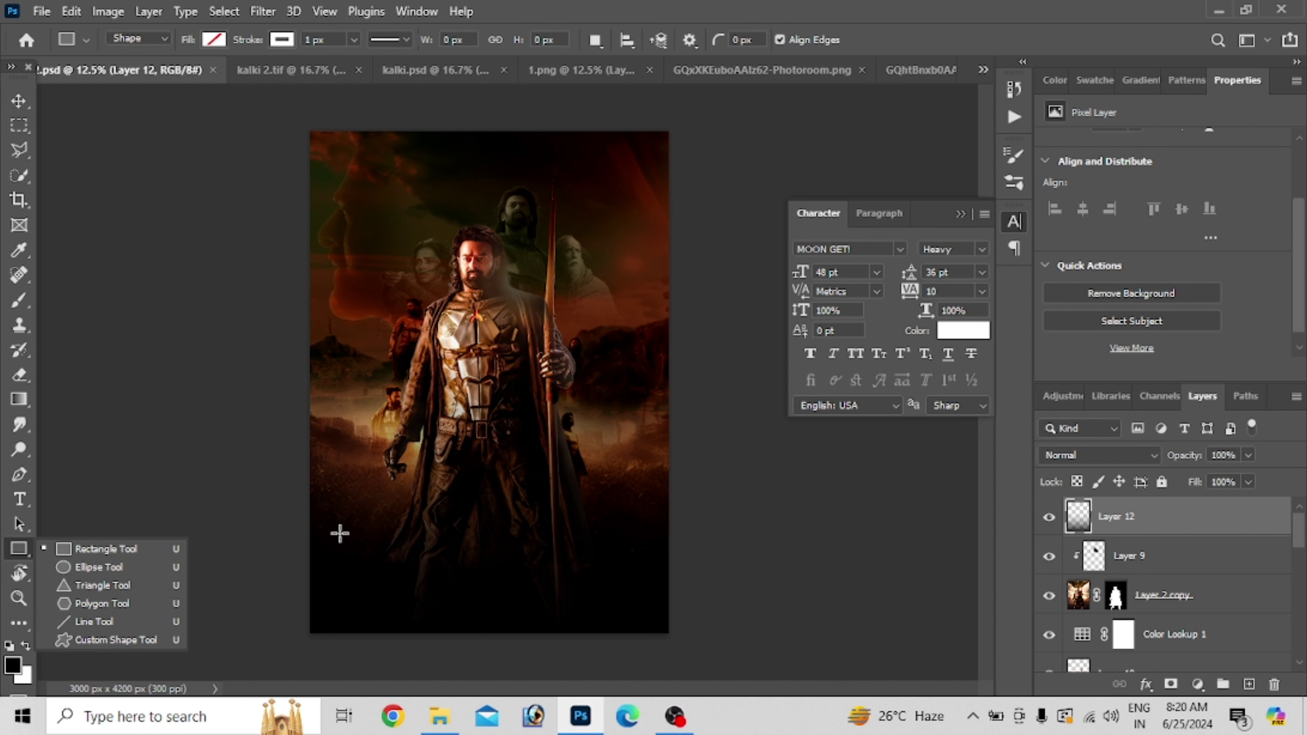
{"action": "left_click_drag", "start_coordinate": [320, 515], "coordinate": [381, 581]}
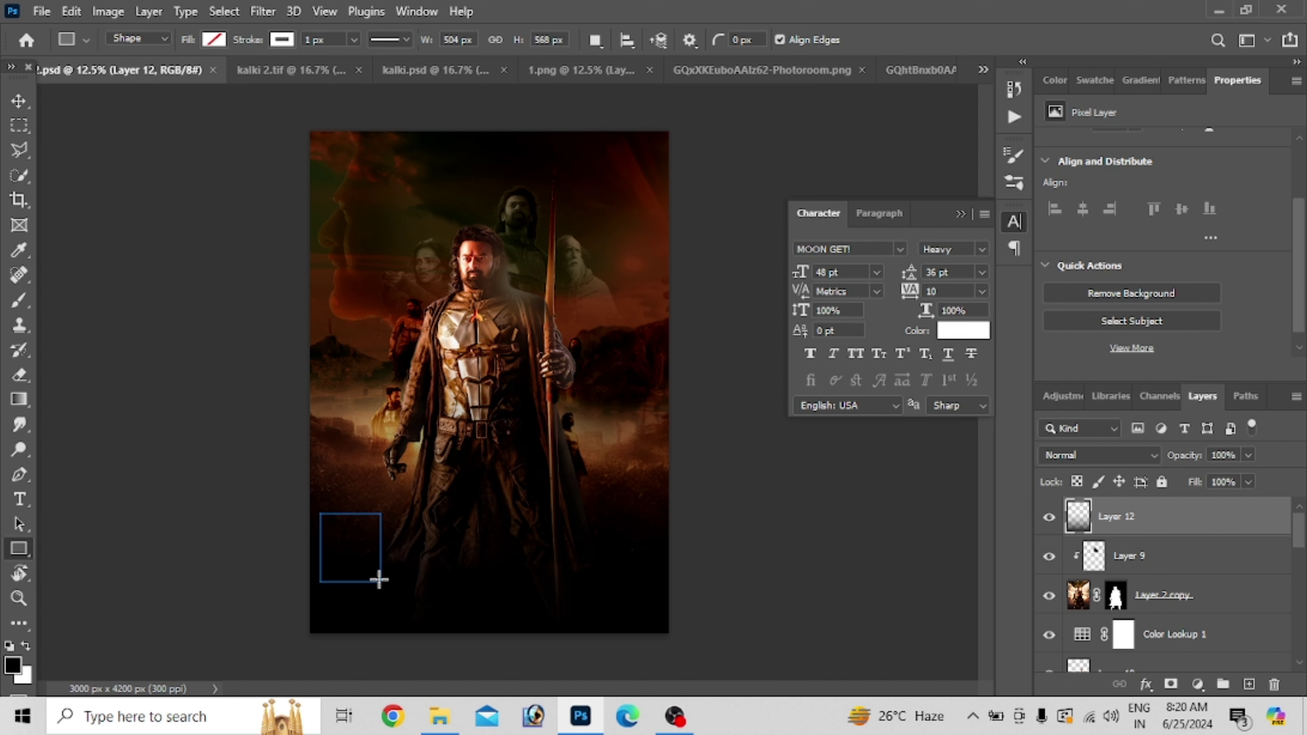
{"action": "left_click_drag", "start_coordinate": [381, 580], "coordinate": [380, 581]}
{"action": "scroll", "coordinate": [1132, 288], "scroll_direction": "down", "scroll_amount": 2}
{"action": "type", "text": "50"}
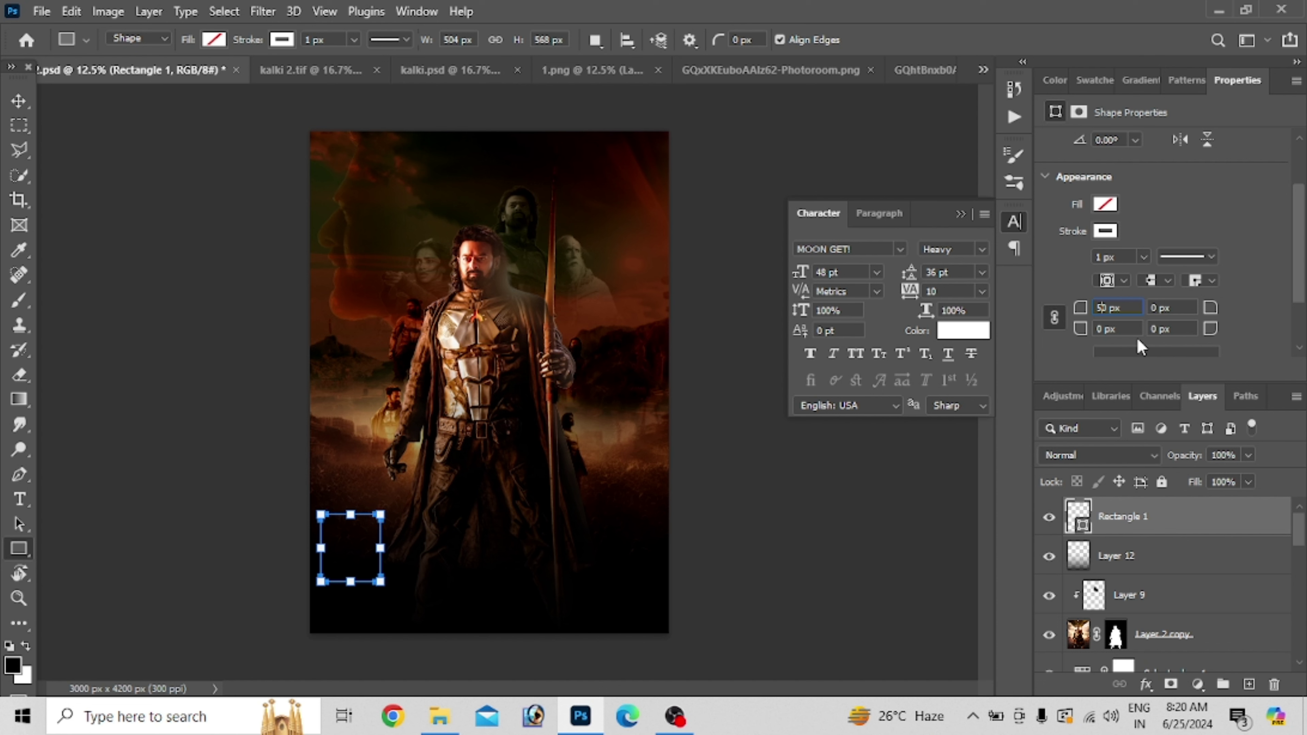
{"action": "key", "text": "Return"}
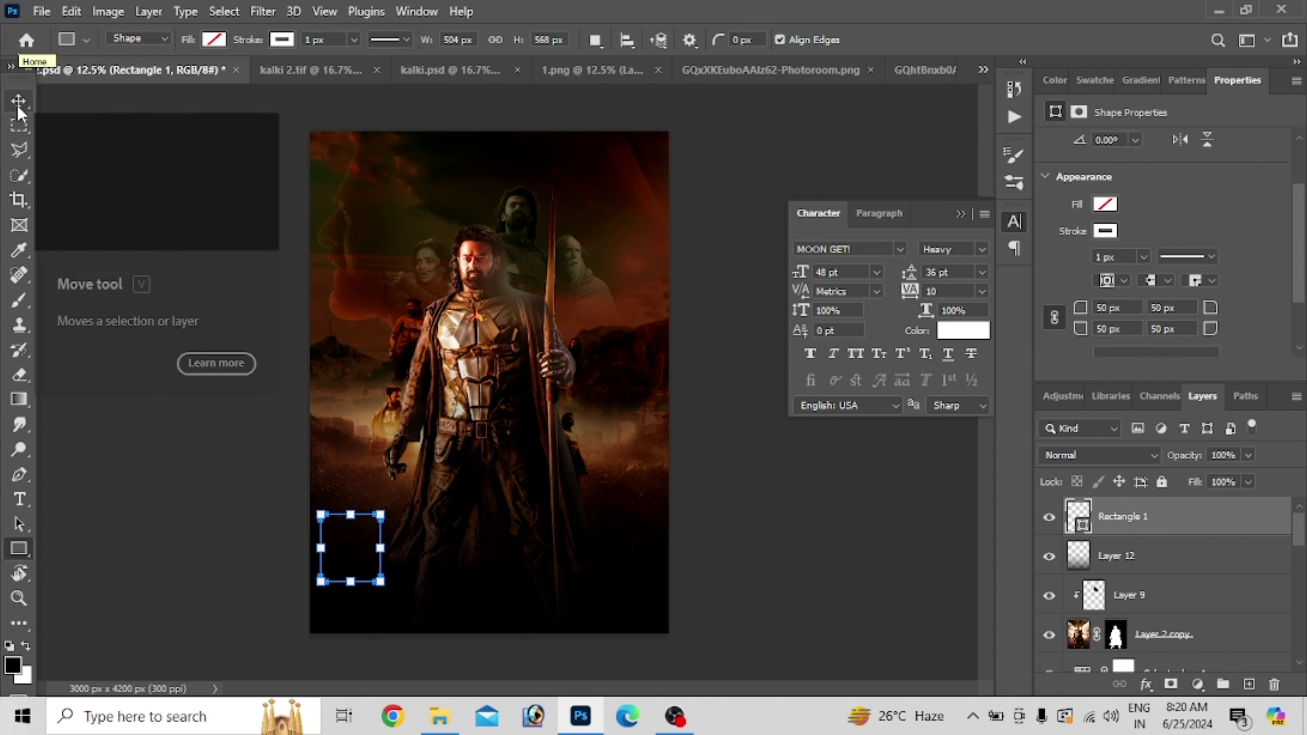
Fill the box red, give it an 11 px white outline, and move it lower right.
{"action": "left_click", "coordinate": [18, 101]}
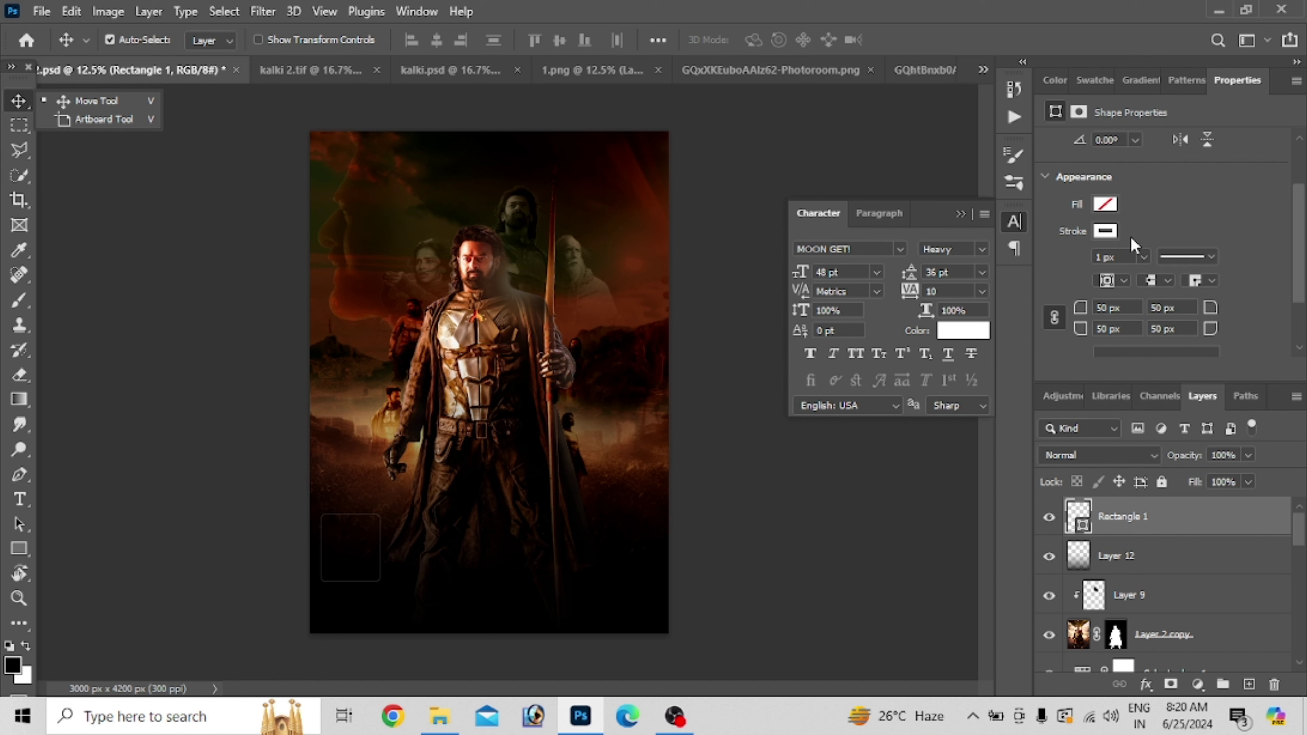
{"action": "left_click", "coordinate": [1105, 204]}
{"action": "left_click", "coordinate": [1080, 304]}
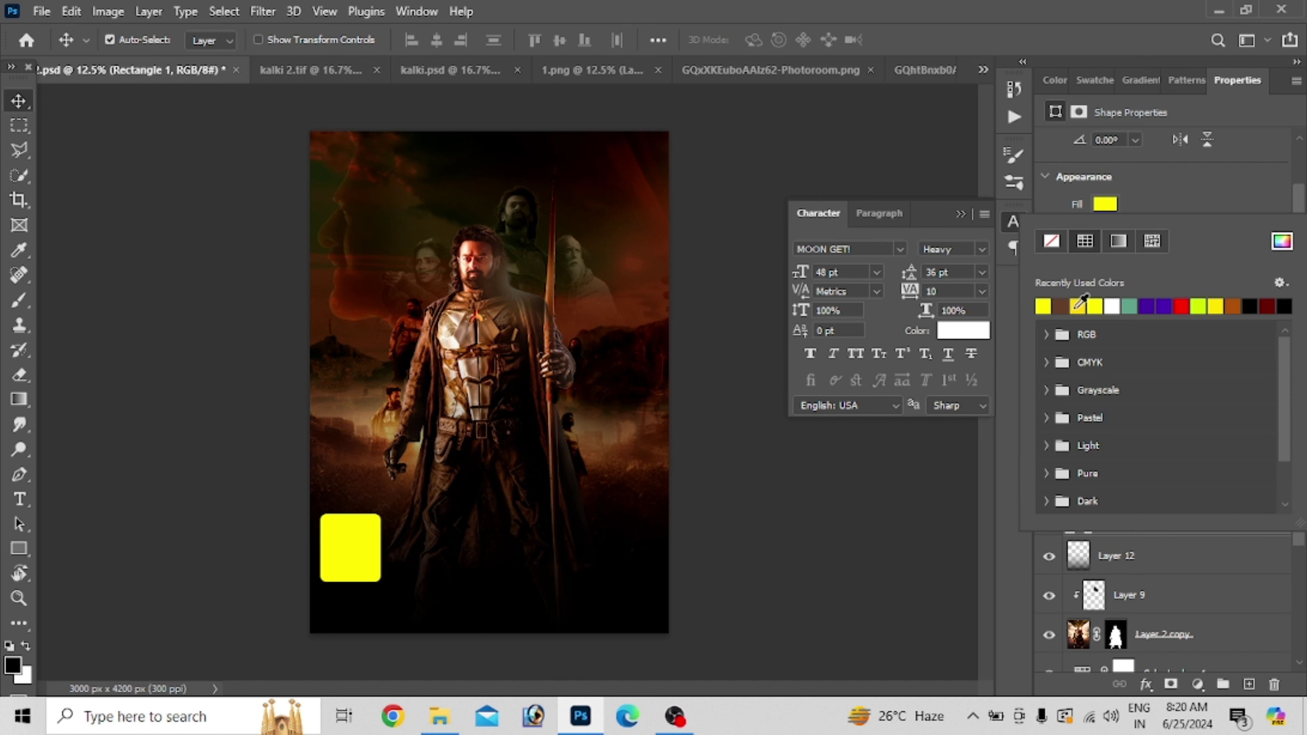
{"action": "left_click", "coordinate": [1158, 305]}
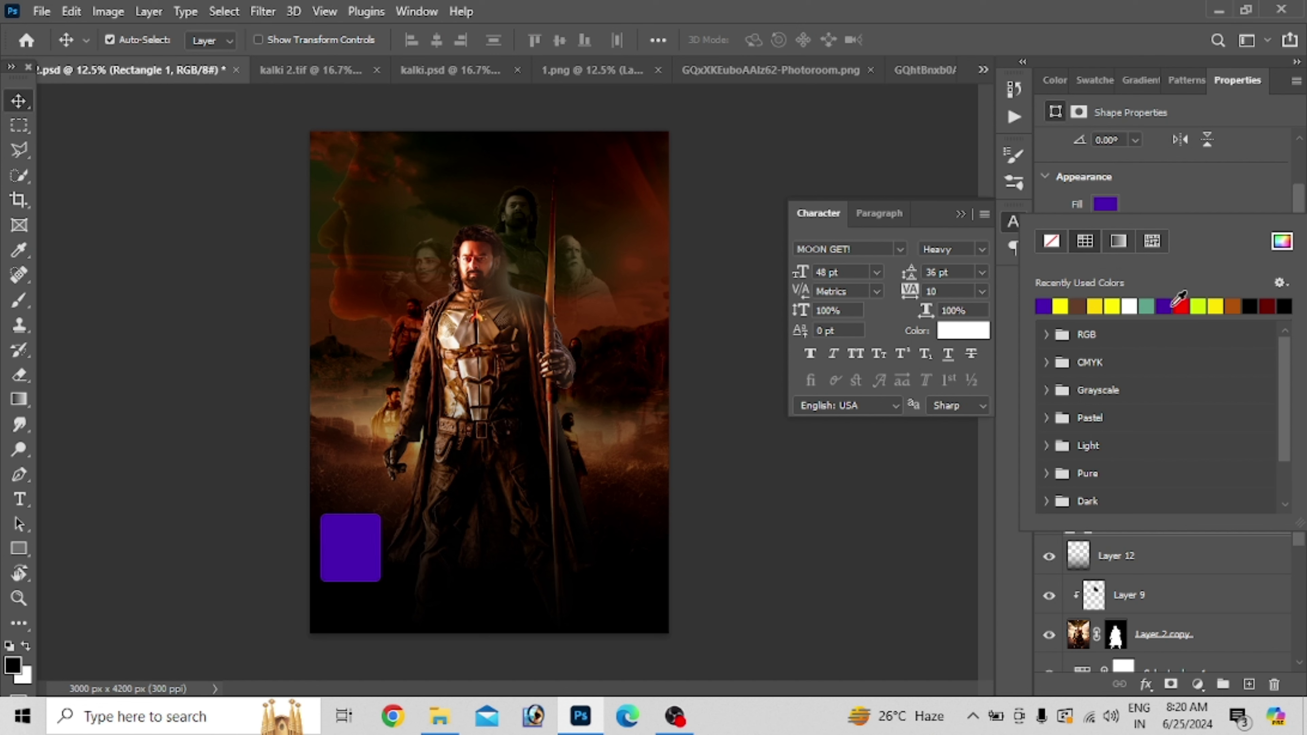
{"action": "left_click", "coordinate": [1182, 305]}
{"action": "left_click", "coordinate": [1186, 194]}
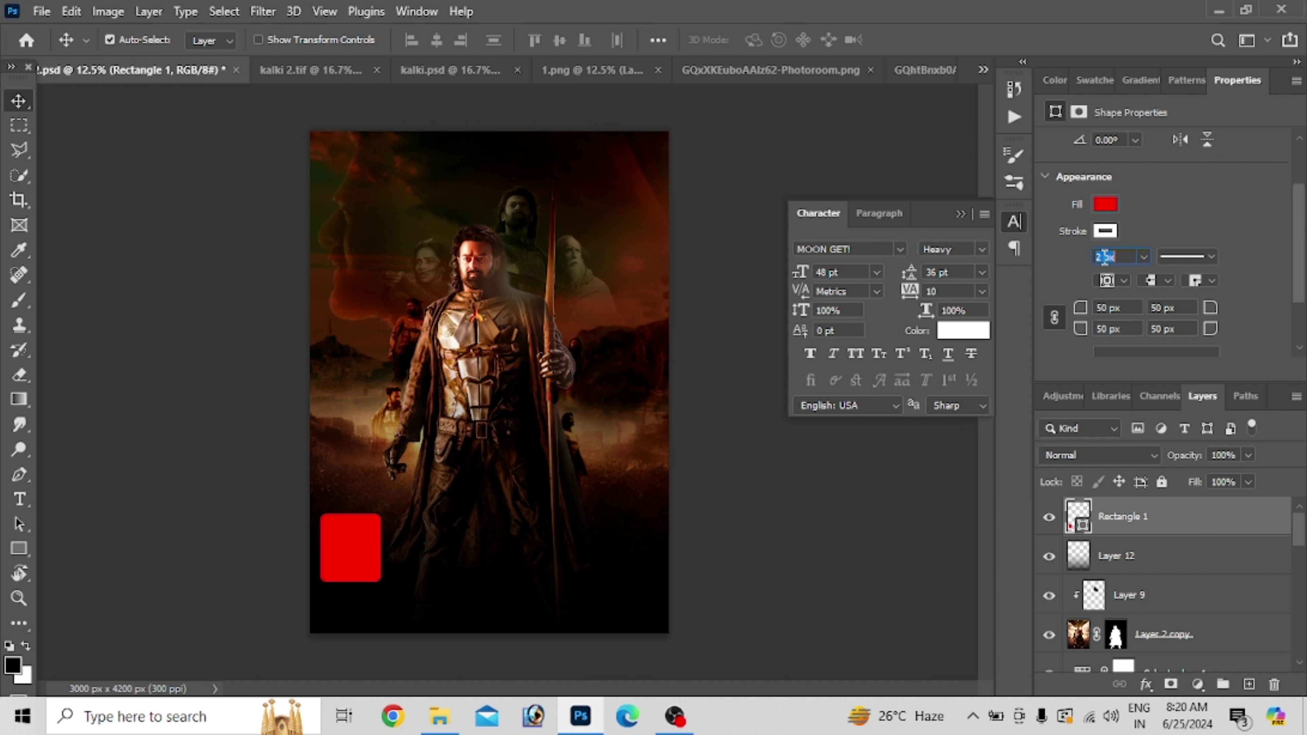
{"action": "type", "text": "5"}
{"action": "key", "text": "Return"}
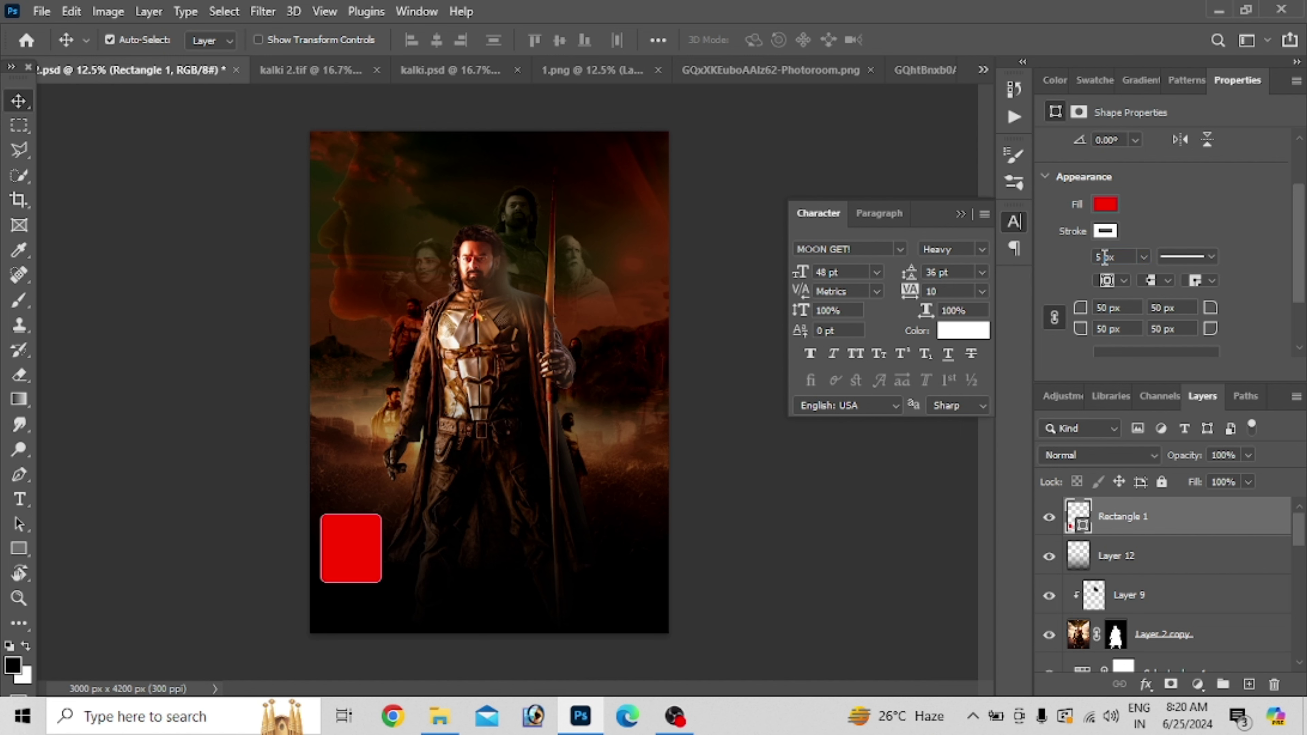
{"action": "key", "text": "shift+Up"}
{"action": "key", "text": "shift+Up"}
{"action": "key", "text": "shift+Up"}
{"action": "key", "text": "Up"}
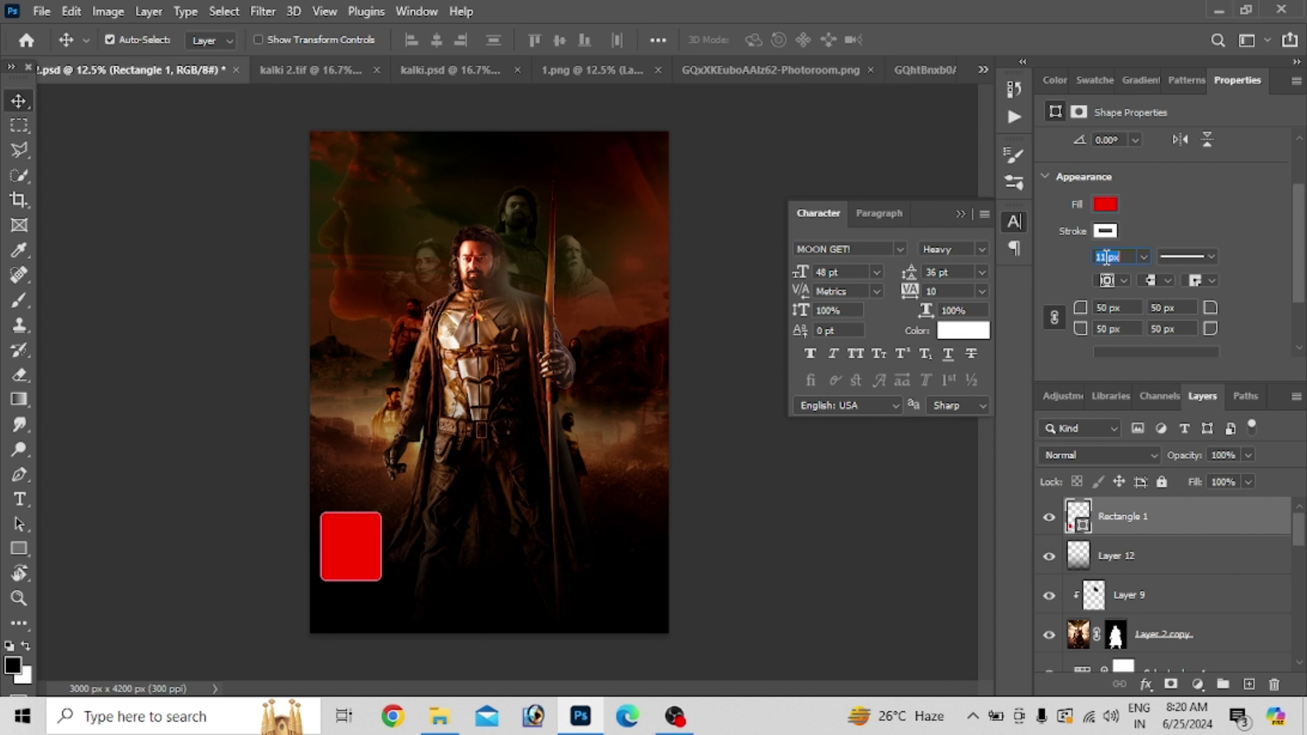
{"action": "key", "text": "Return"}
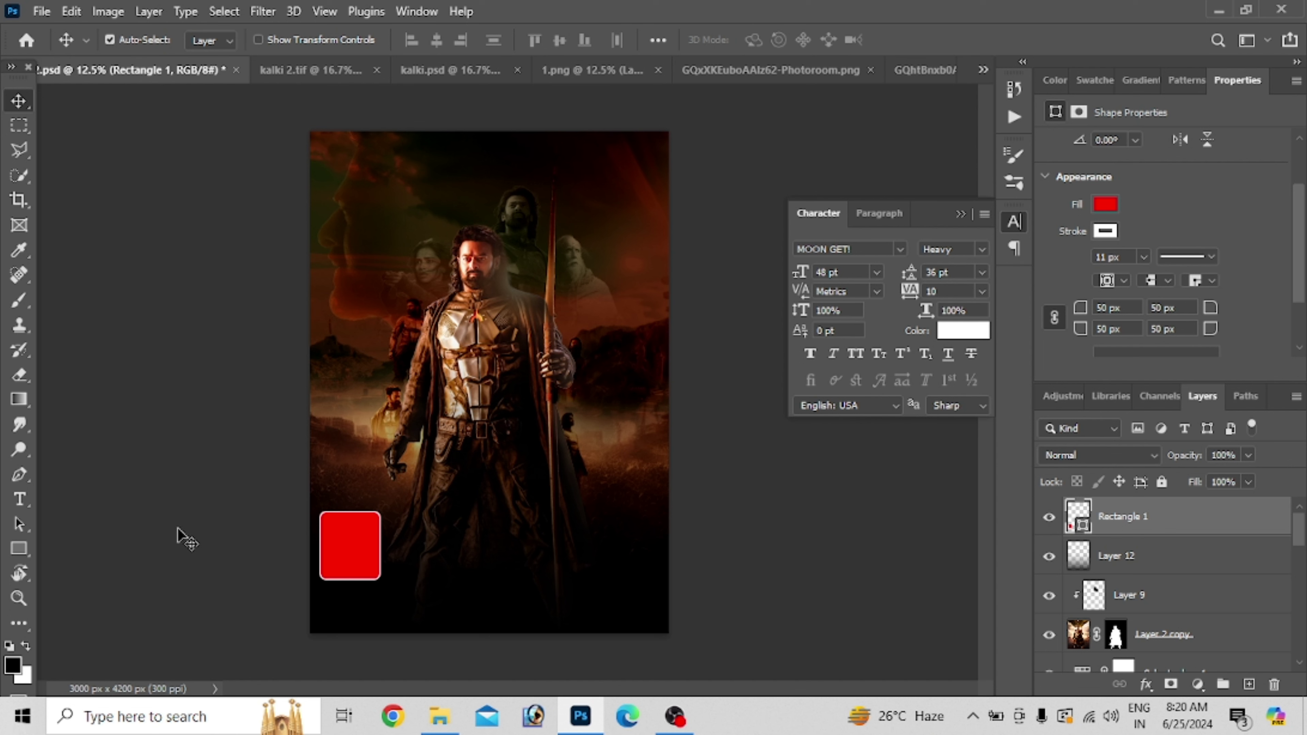
{"action": "mouse_move", "coordinate": [344, 557]}
{"action": "left_mouse_down"}
{"action": "mouse_move", "coordinate": [354, 589]}
{"action": "mouse_move", "coordinate": [457, 557]}
{"action": "mouse_move", "coordinate": [458, 583]}
{"action": "mouse_move", "coordinate": [510, 566]}
{"action": "mouse_move", "coordinate": [595, 570]}
{"action": "left_mouse_up"}
Place the fourth red box copy and group the four boxes as Group 1.
{"action": "left_click", "coordinate": [512, 566], "text": "alt"}
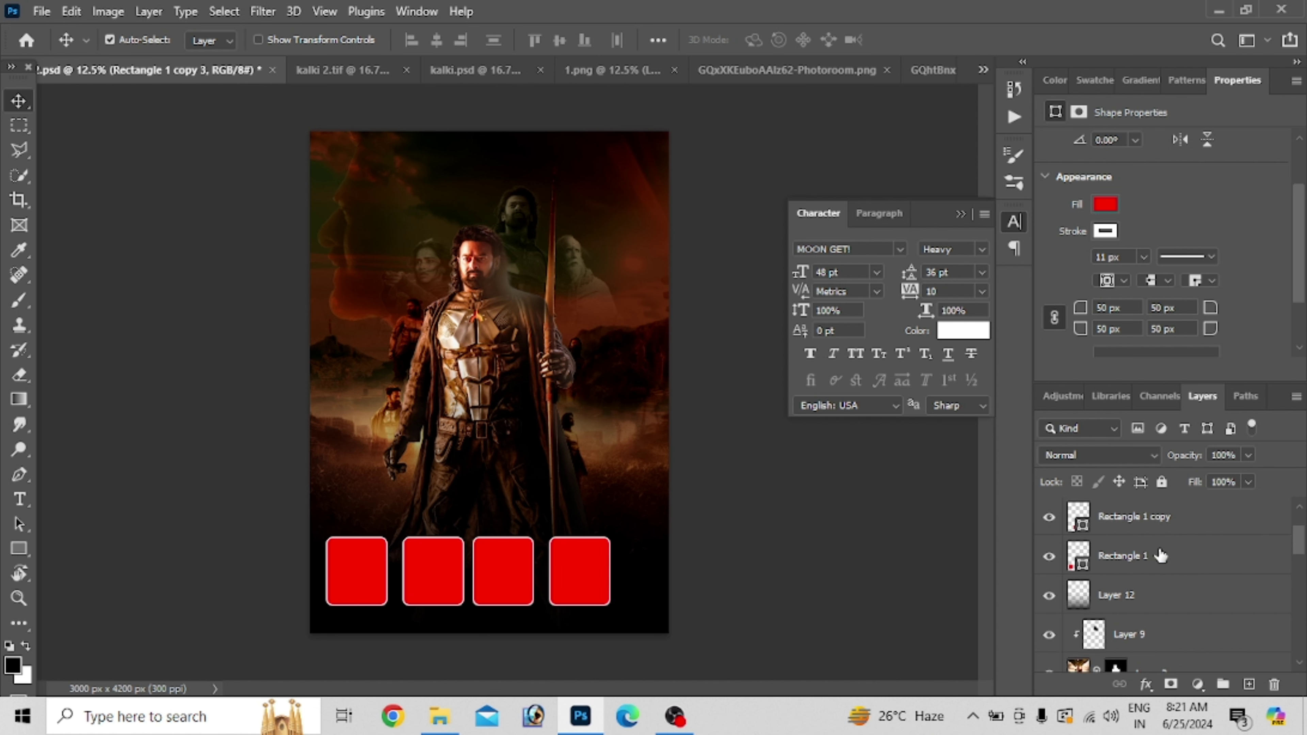
{"action": "scroll", "coordinate": [1162, 551], "scroll_direction": "down", "scroll_amount": 2}
{"action": "left_click", "coordinate": [1162, 565], "text": "shift"}
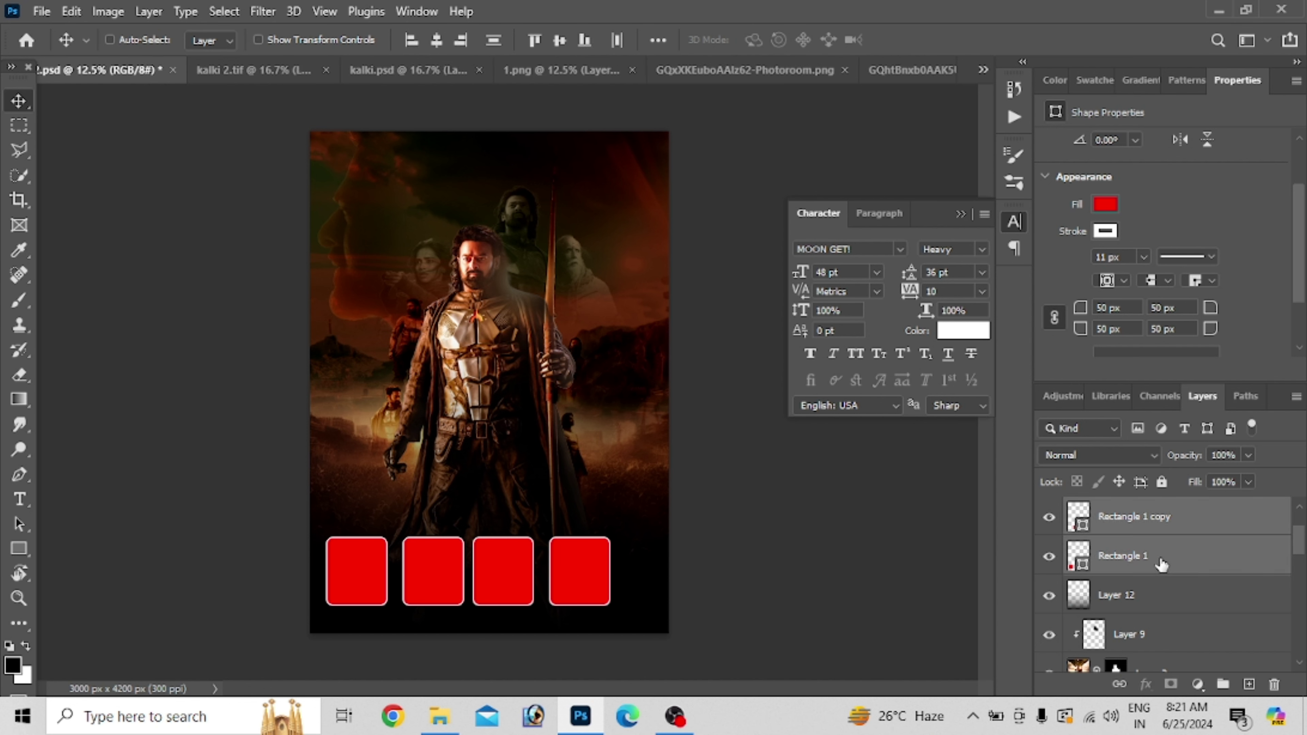
{"action": "key", "text": "ctrl+g"}
Scale the box group to about 76% and centre it along the poster's bottom.
{"action": "key", "text": "ctrl+t"}
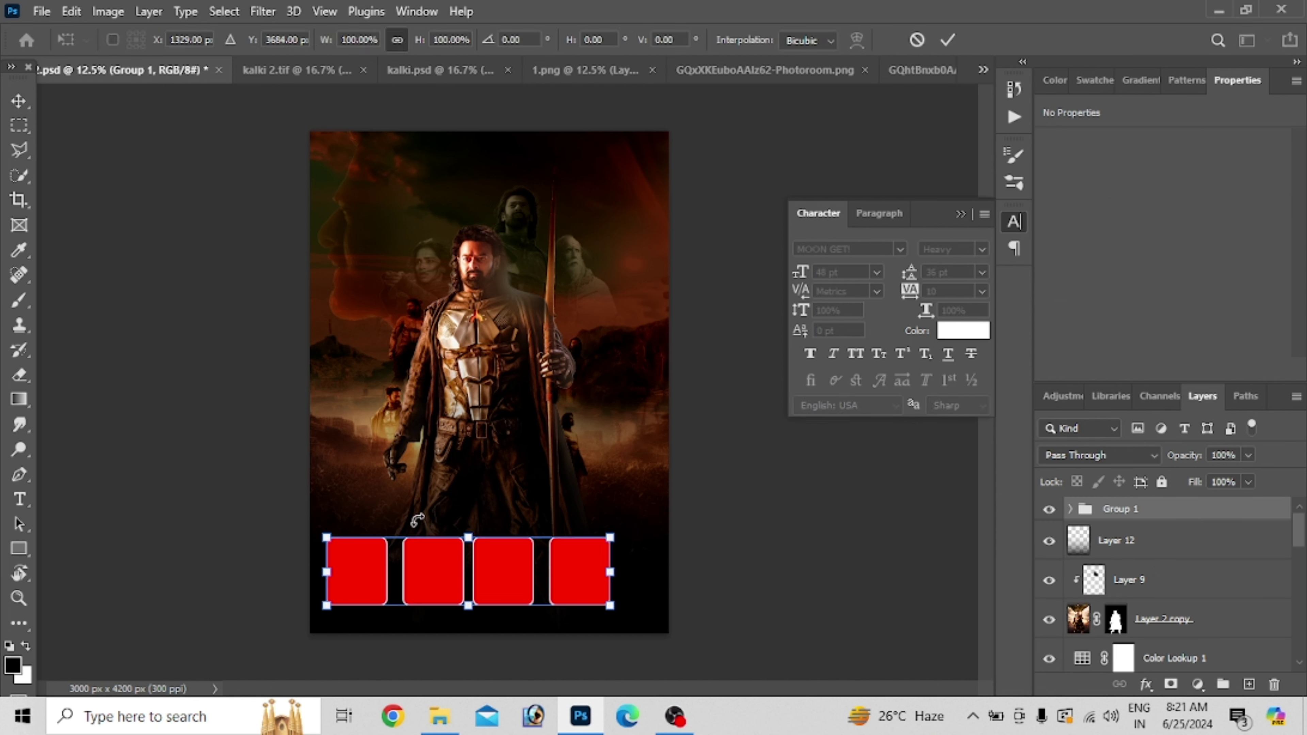
{"action": "left_click_drag", "start_coordinate": [617, 576], "coordinate": [549, 573]}
{"action": "mouse_move", "coordinate": [446, 564]}
{"action": "left_mouse_down"}
{"action": "mouse_move", "coordinate": [498, 560]}
{"action": "mouse_move", "coordinate": [506, 582]}
{"action": "left_mouse_up"}
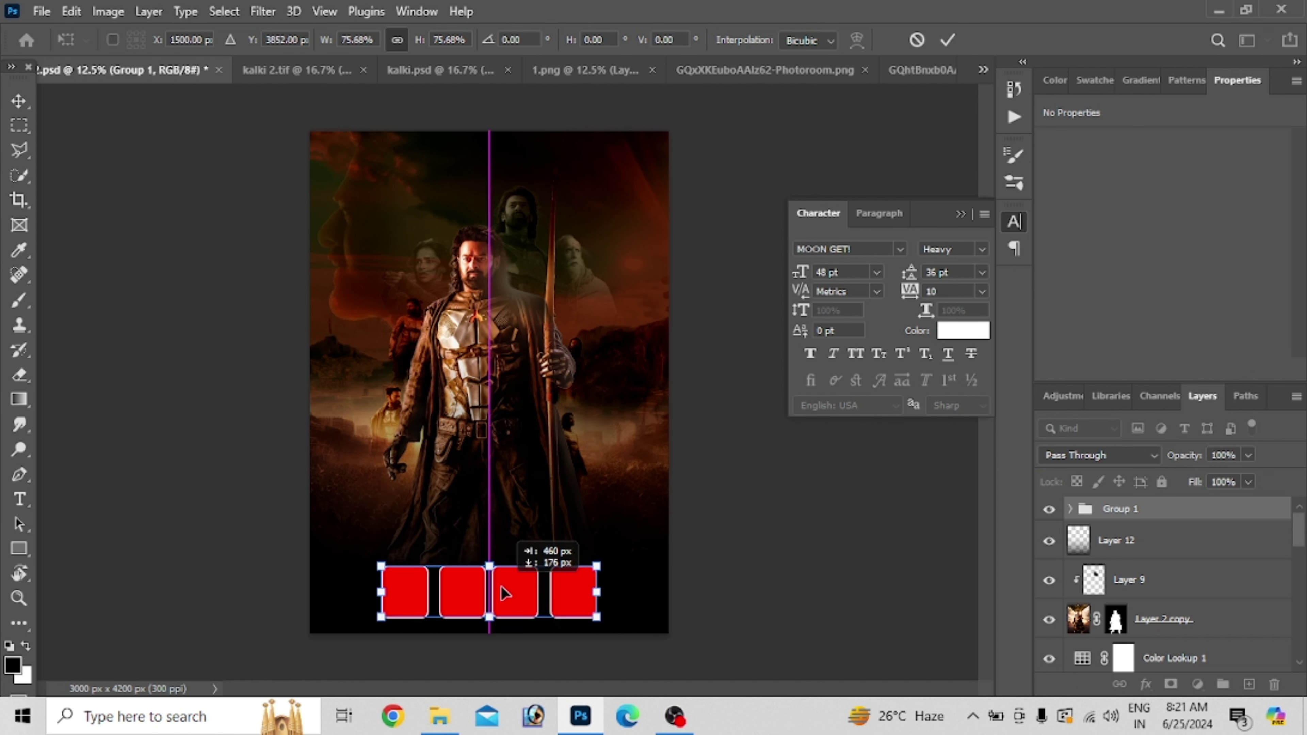
{"action": "left_click_drag", "start_coordinate": [506, 580], "coordinate": [502, 600]}
{"action": "key", "text": "Return"}
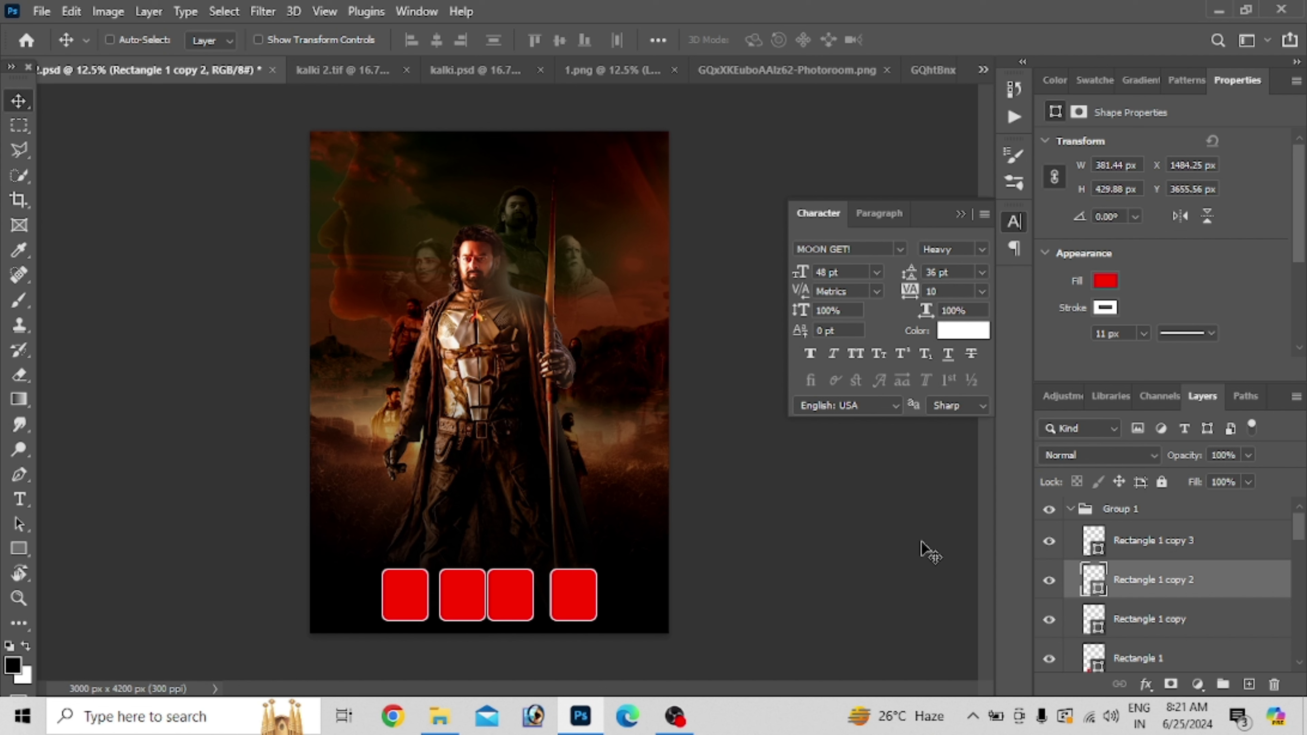
Save the poster, then view kalki.psd and toggle Layer 10 off and on to compare.
{"action": "key", "text": "ctrl+s"}
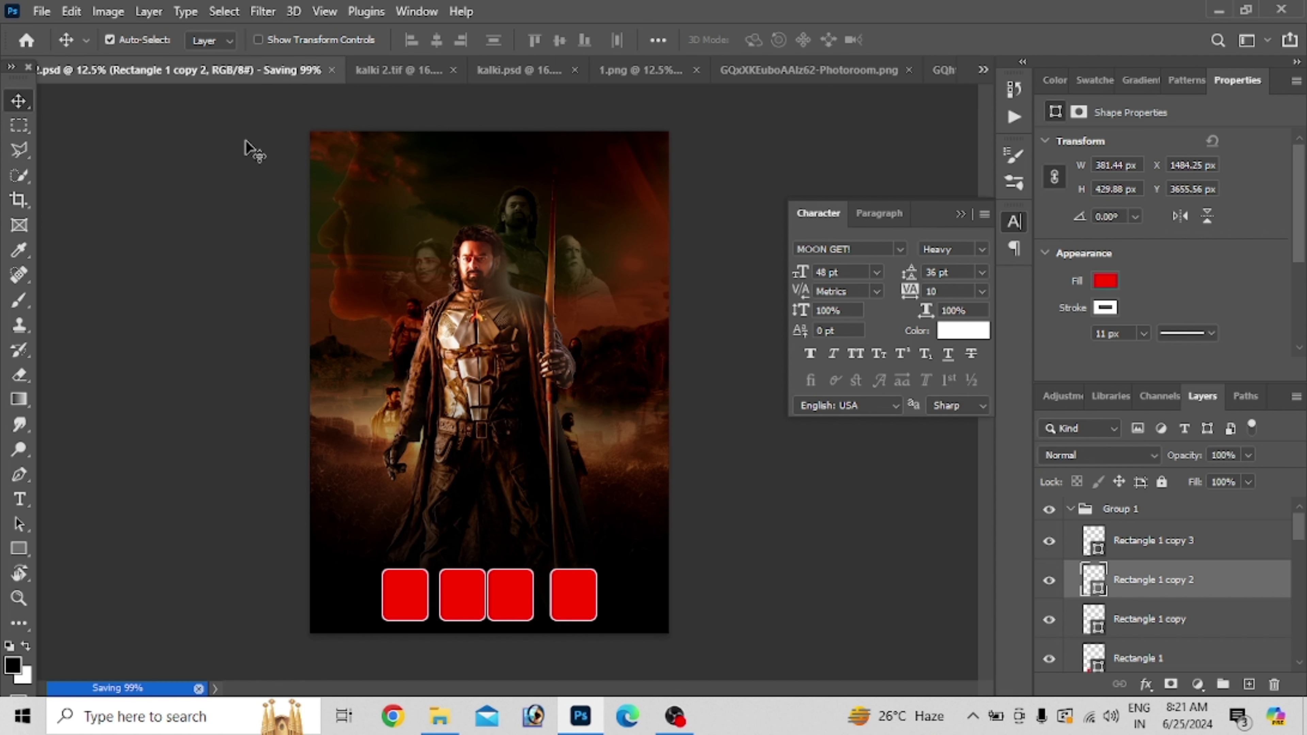
{"action": "left_click", "coordinate": [381, 72]}
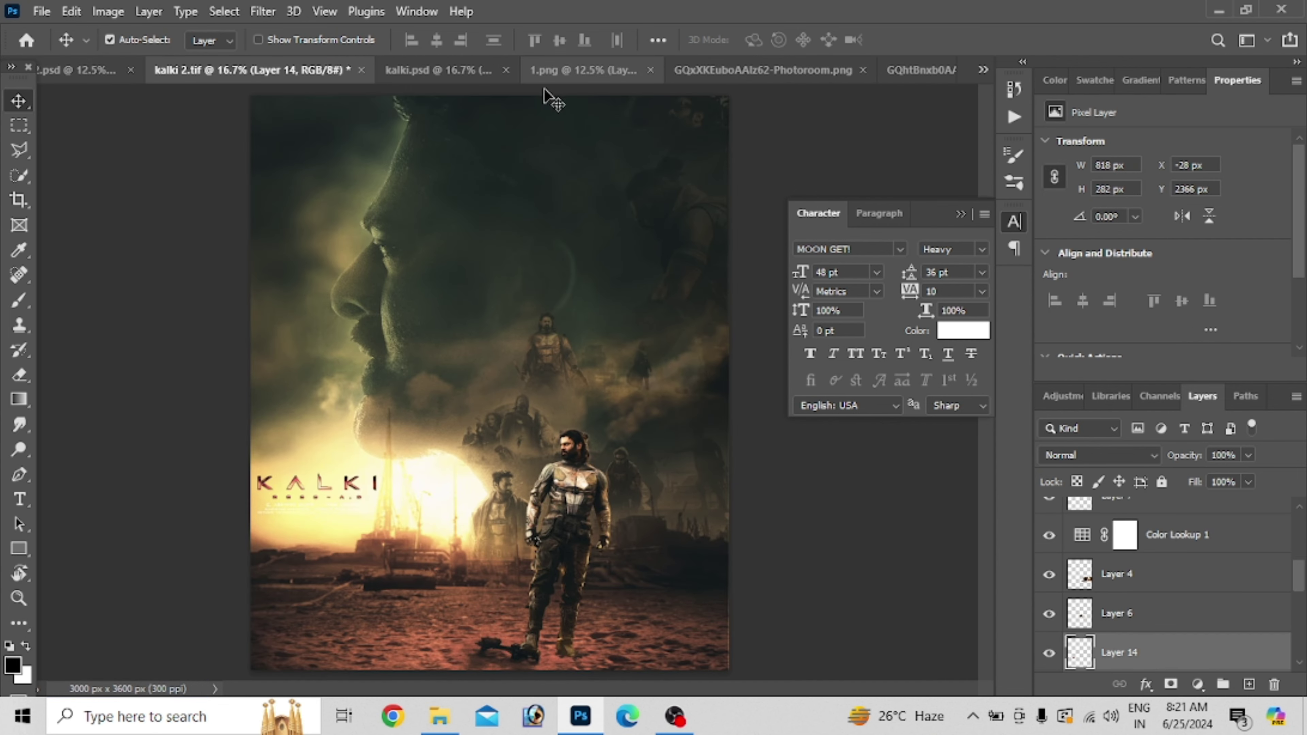
{"action": "left_click", "coordinate": [437, 70]}
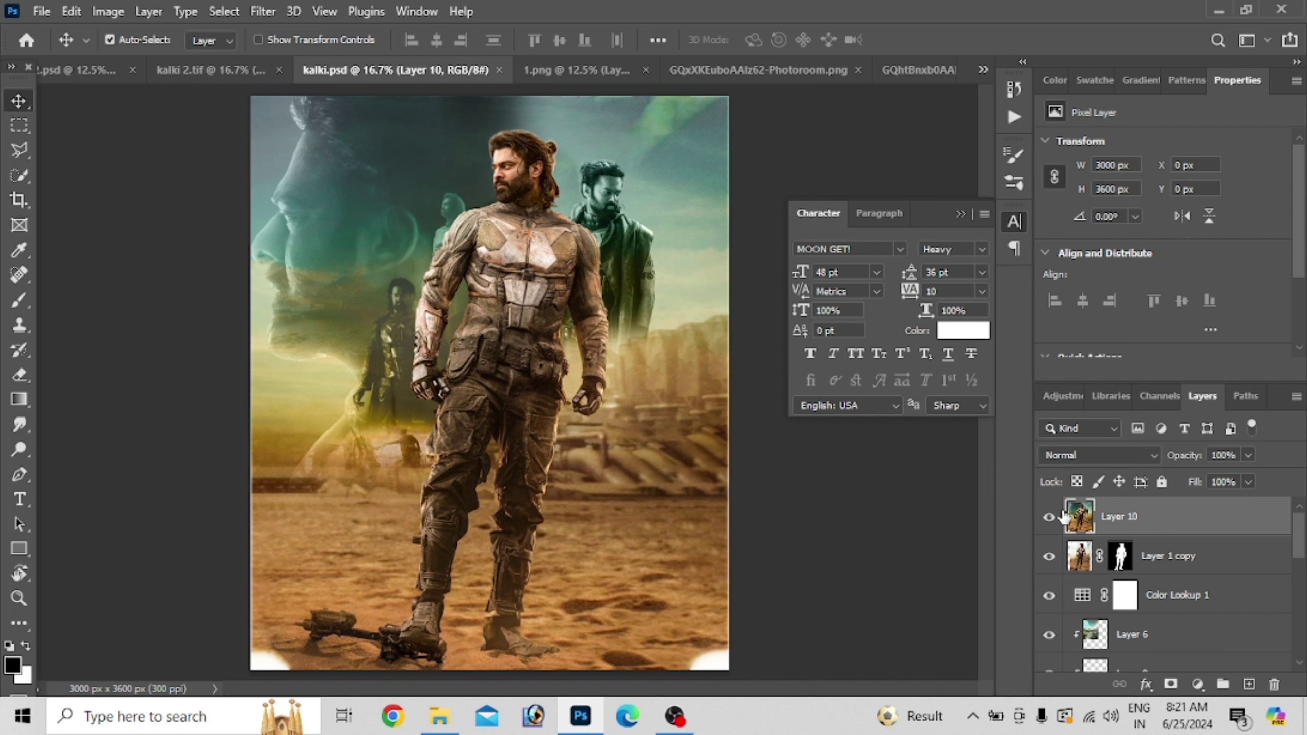
{"action": "left_click", "coordinate": [1049, 518]}
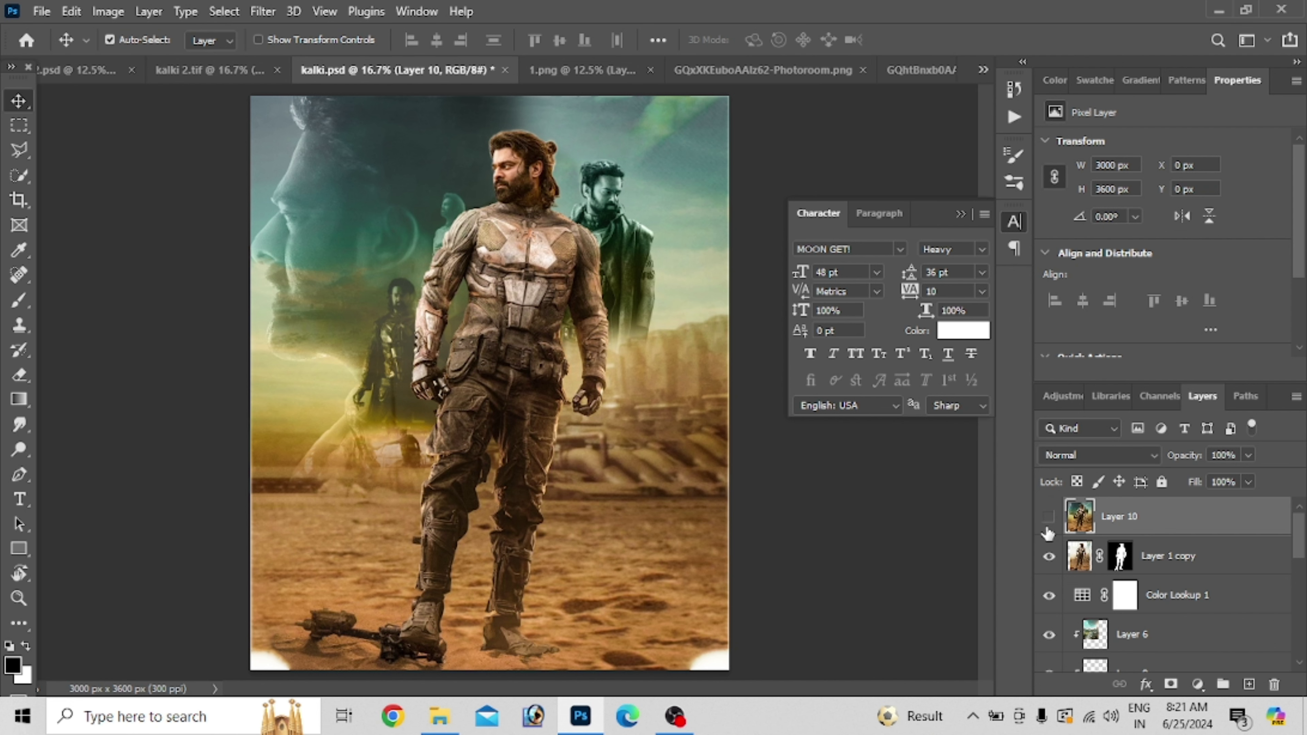
{"action": "left_click", "coordinate": [1049, 521]}
{"action": "left_click", "coordinate": [1198, 684]}
Add a Gradient Fill layer and remove the extra colour stops from its gradient.
{"action": "left_click", "coordinate": [1219, 358]}
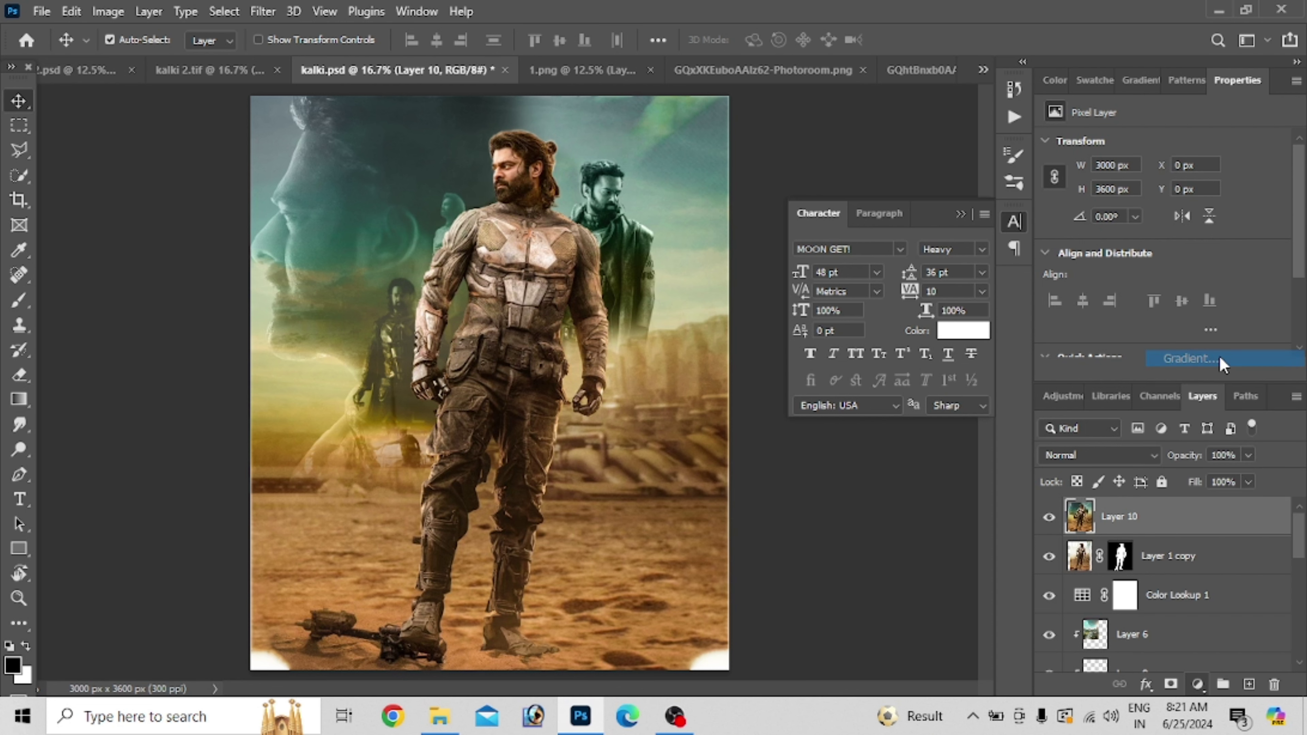
{"action": "left_click", "coordinate": [847, 233]}
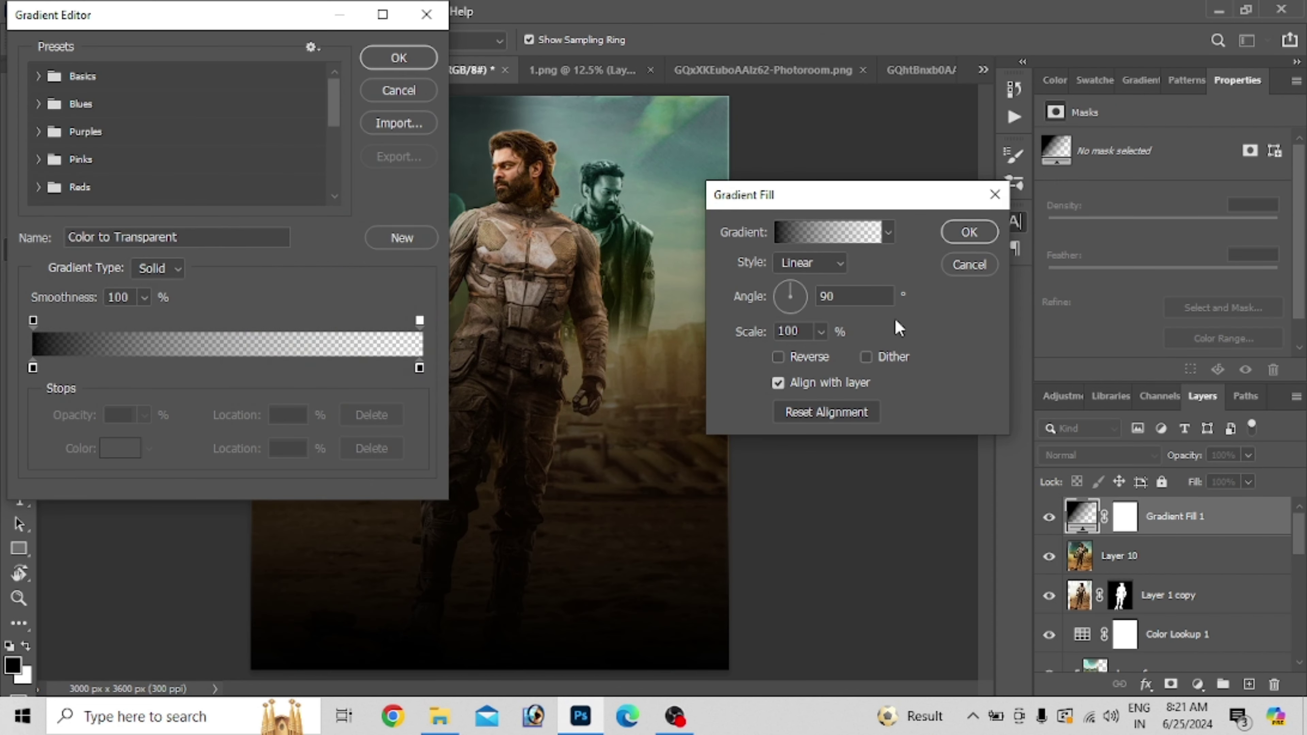
{"action": "left_click", "coordinate": [419, 368]}
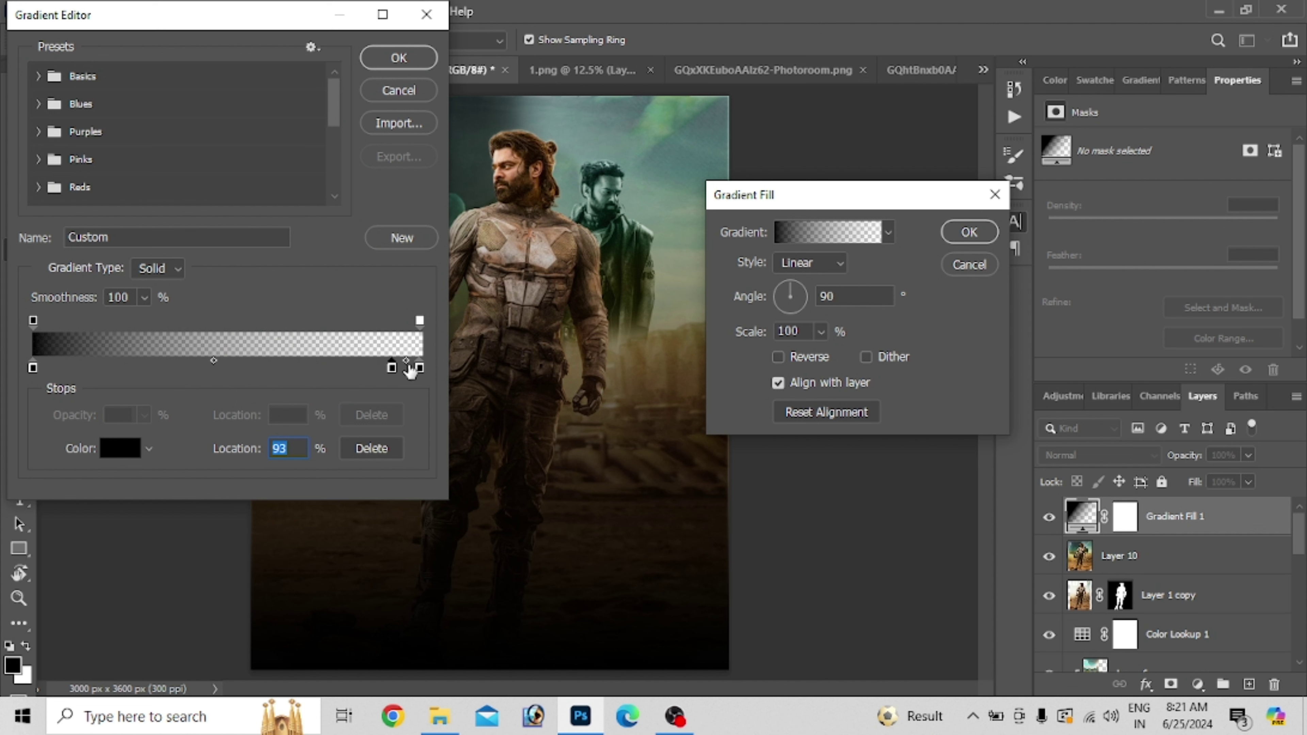
{"action": "left_click_drag", "start_coordinate": [391, 368], "coordinate": [5, 374]}
{"action": "left_click", "coordinate": [420, 367]}
{"action": "double_click", "coordinate": [406, 367]}
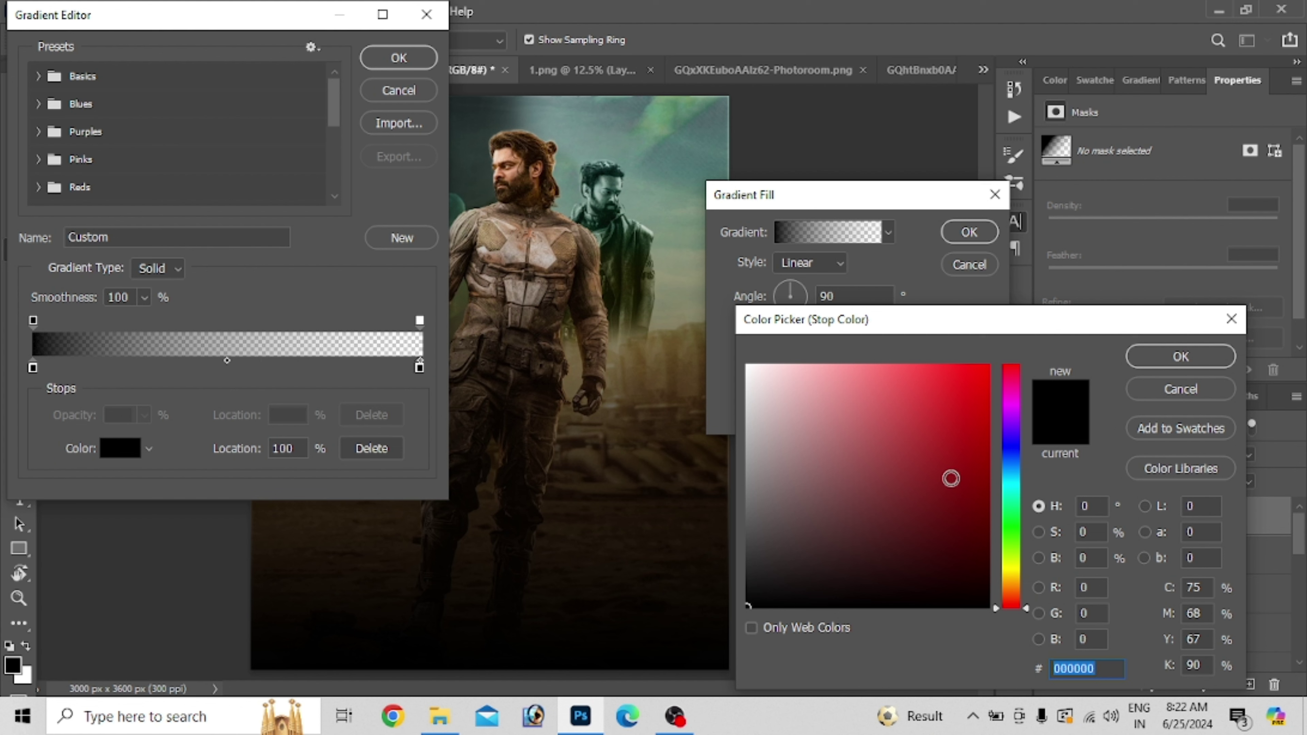
{"action": "left_click", "coordinate": [1233, 366]}
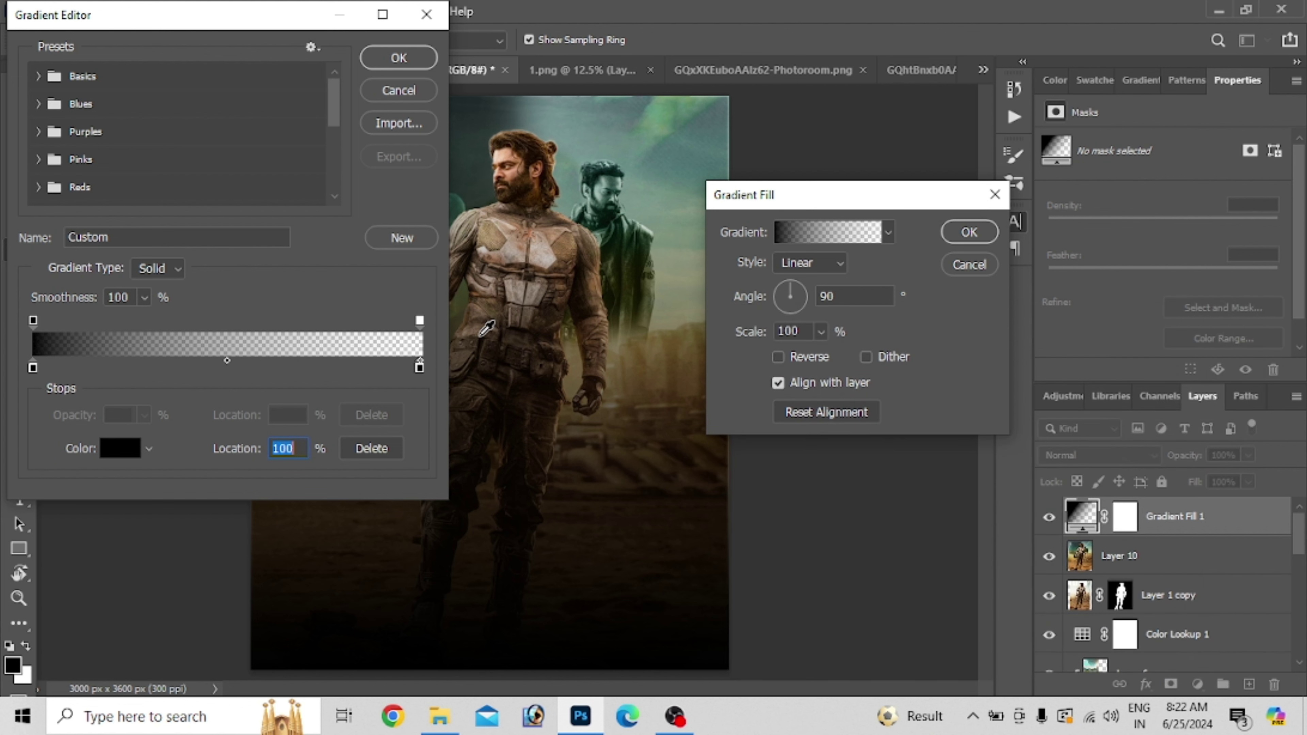
{"action": "left_click_drag", "start_coordinate": [420, 368], "coordinate": [5, 349]}
Set the gradient's left colour stop to a warm brown and confirm the fill.
{"action": "left_click", "coordinate": [36, 368]}
{"action": "left_click", "coordinate": [124, 448]}
{"action": "left_click", "coordinate": [963, 492]}
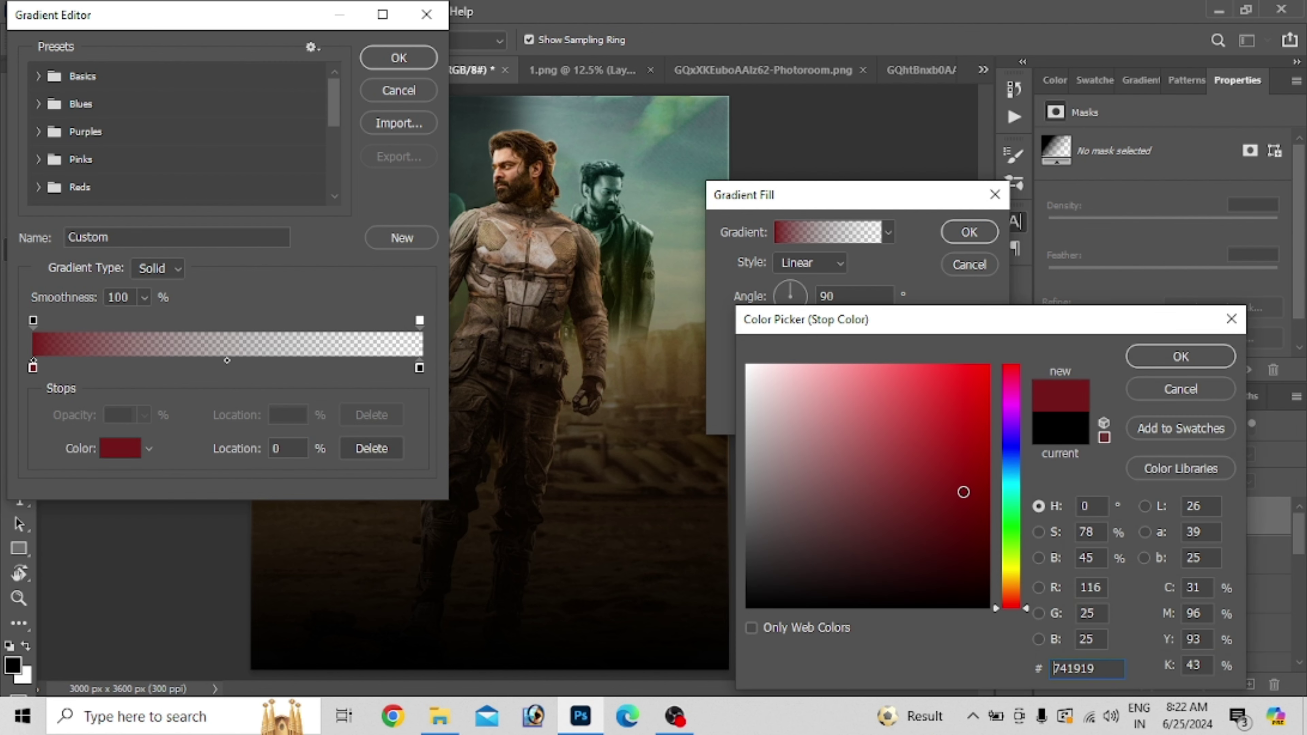
{"action": "left_click", "coordinate": [655, 510]}
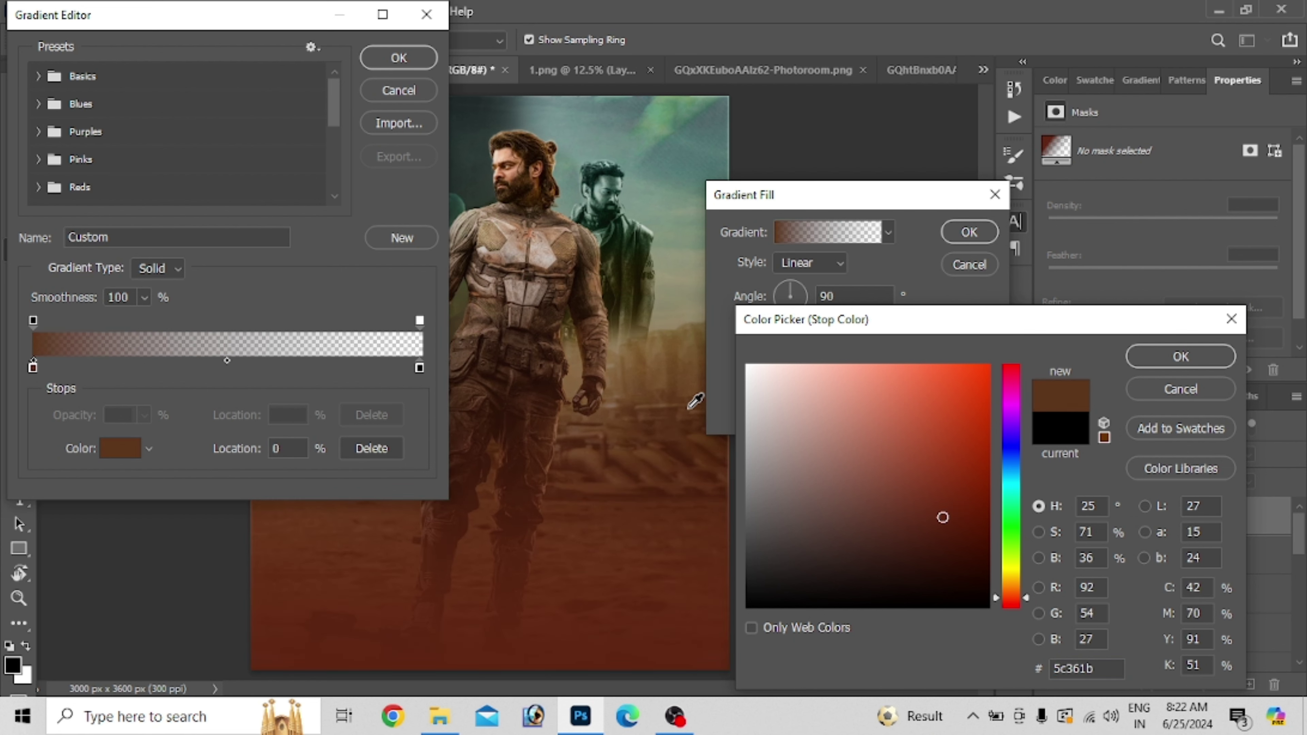
{"action": "key", "text": "Return"}
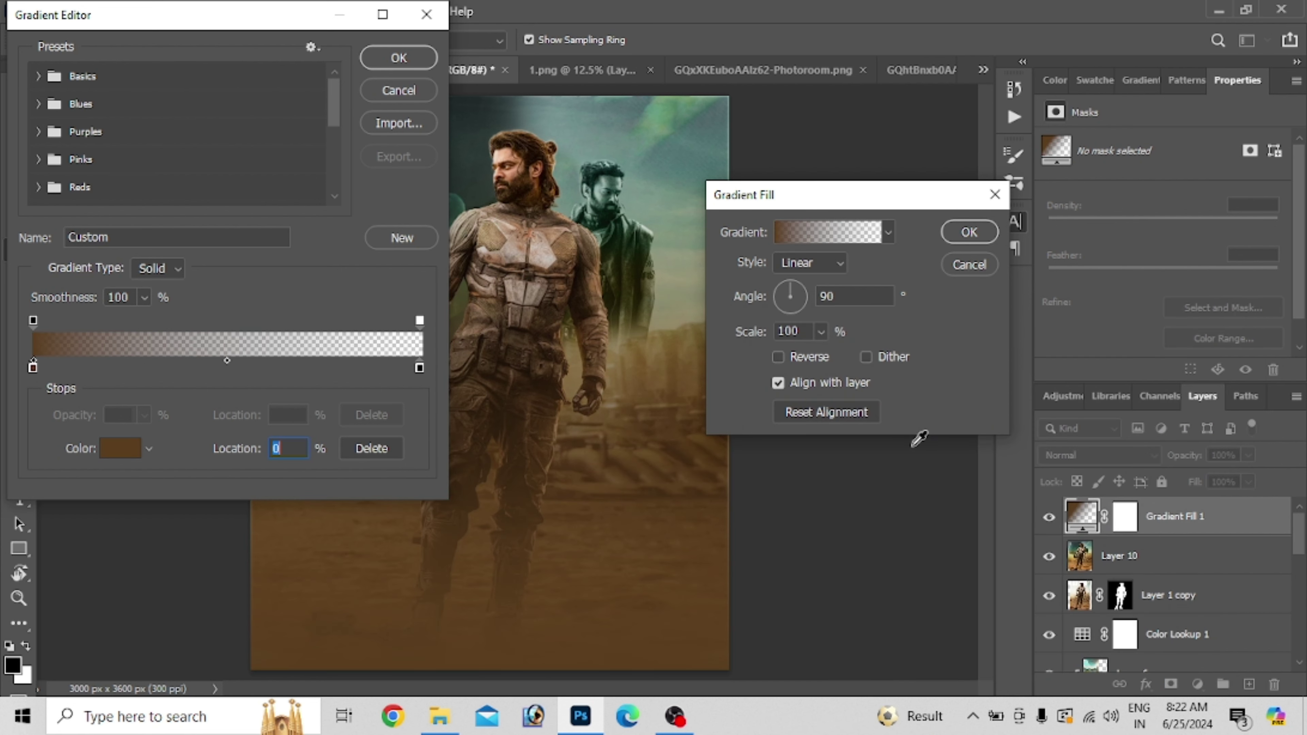
{"action": "key", "text": "Return"}
{"action": "key", "text": "Return"}
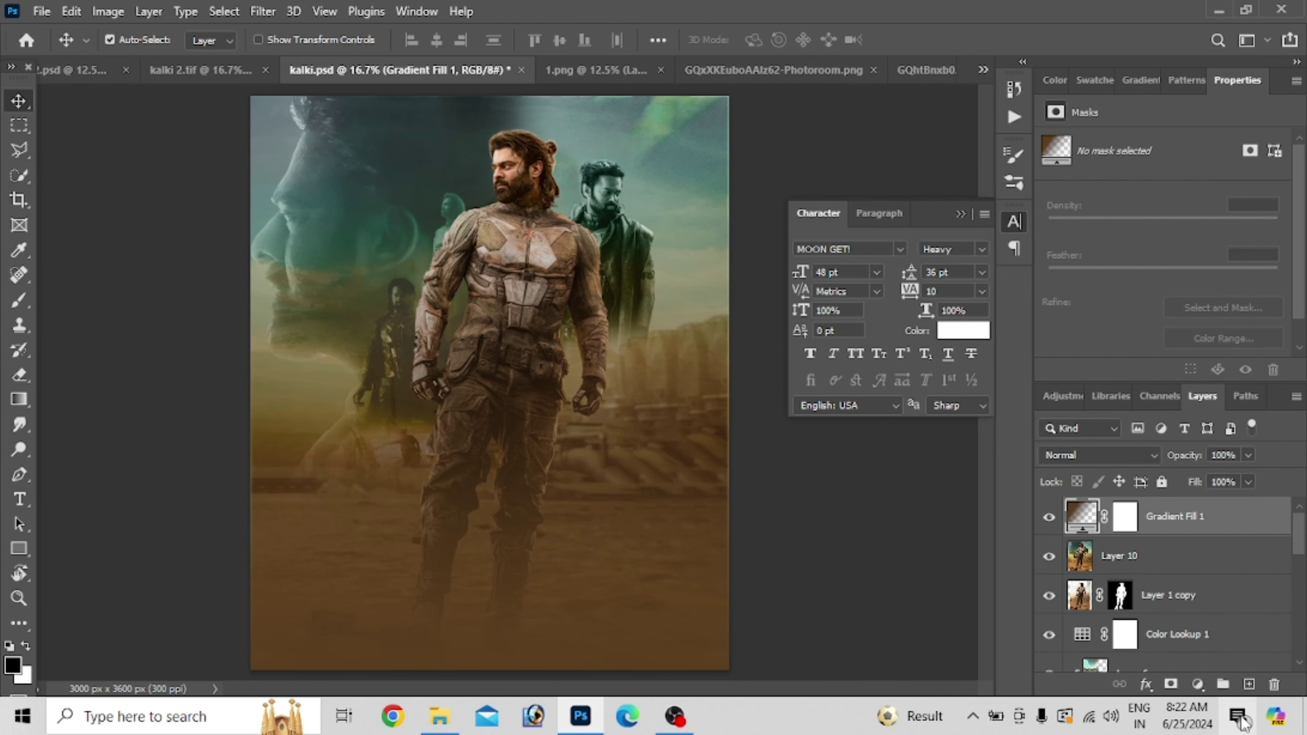
Merge the gradient fill into a new layer and squash it to 56.5% height.
{"action": "left_click", "coordinate": [1249, 684]}
{"action": "left_click", "coordinate": [1177, 567]}
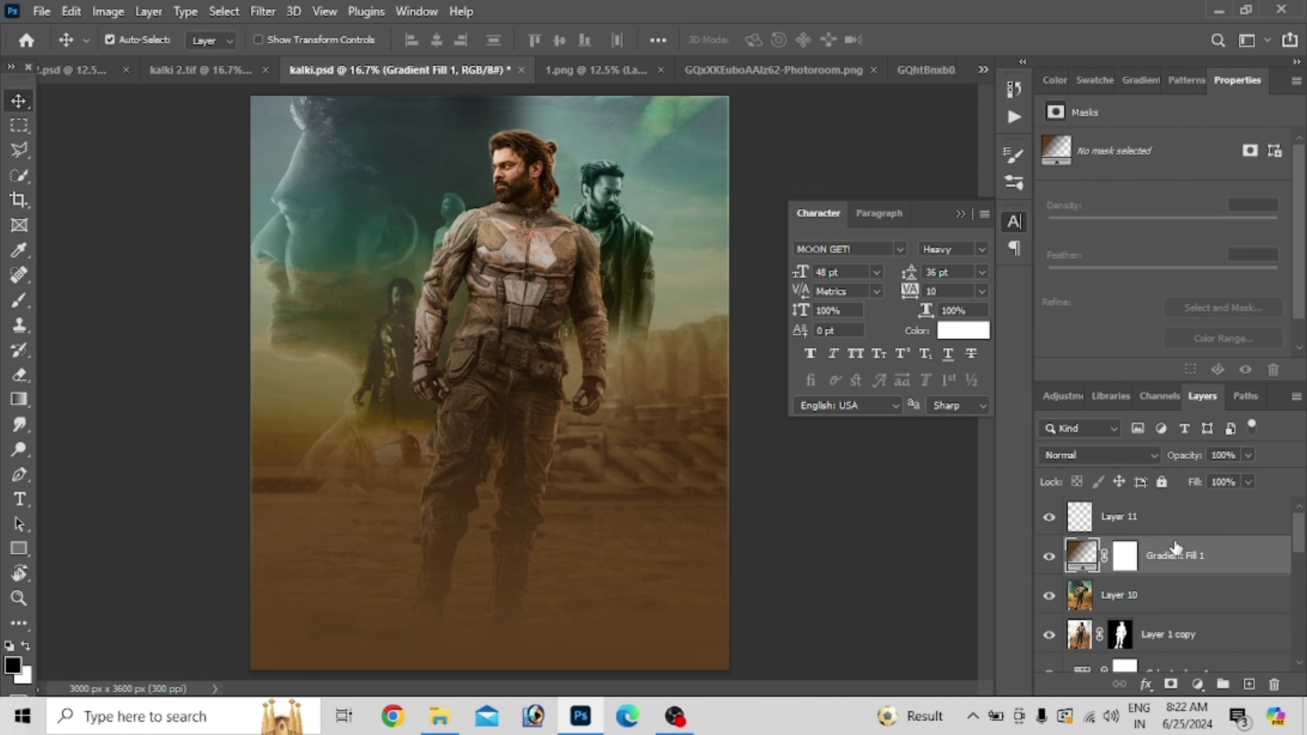
{"action": "left_click", "coordinate": [1176, 535], "text": "shift"}
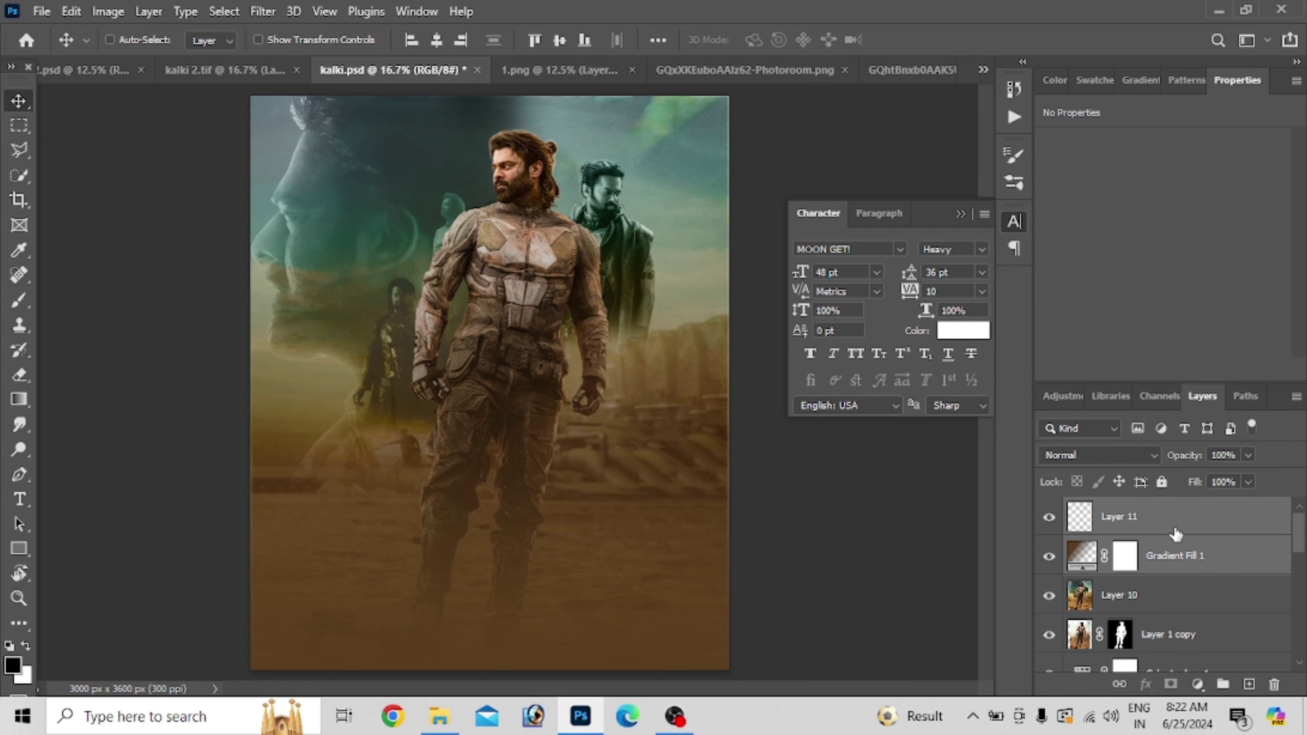
{"action": "key", "text": "ctrl+e"}
{"action": "key", "text": "ctrl+t"}
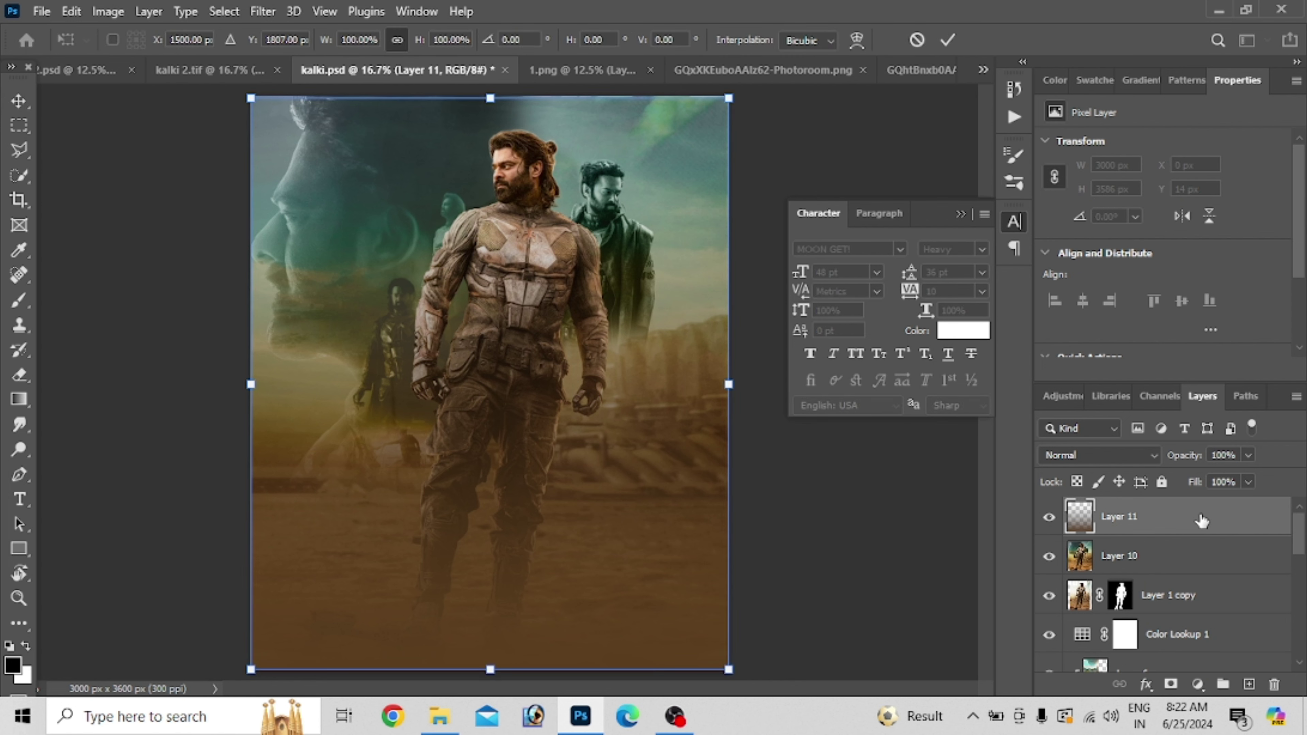
{"action": "left_click_drag", "start_coordinate": [489, 98], "coordinate": [574, 350]}
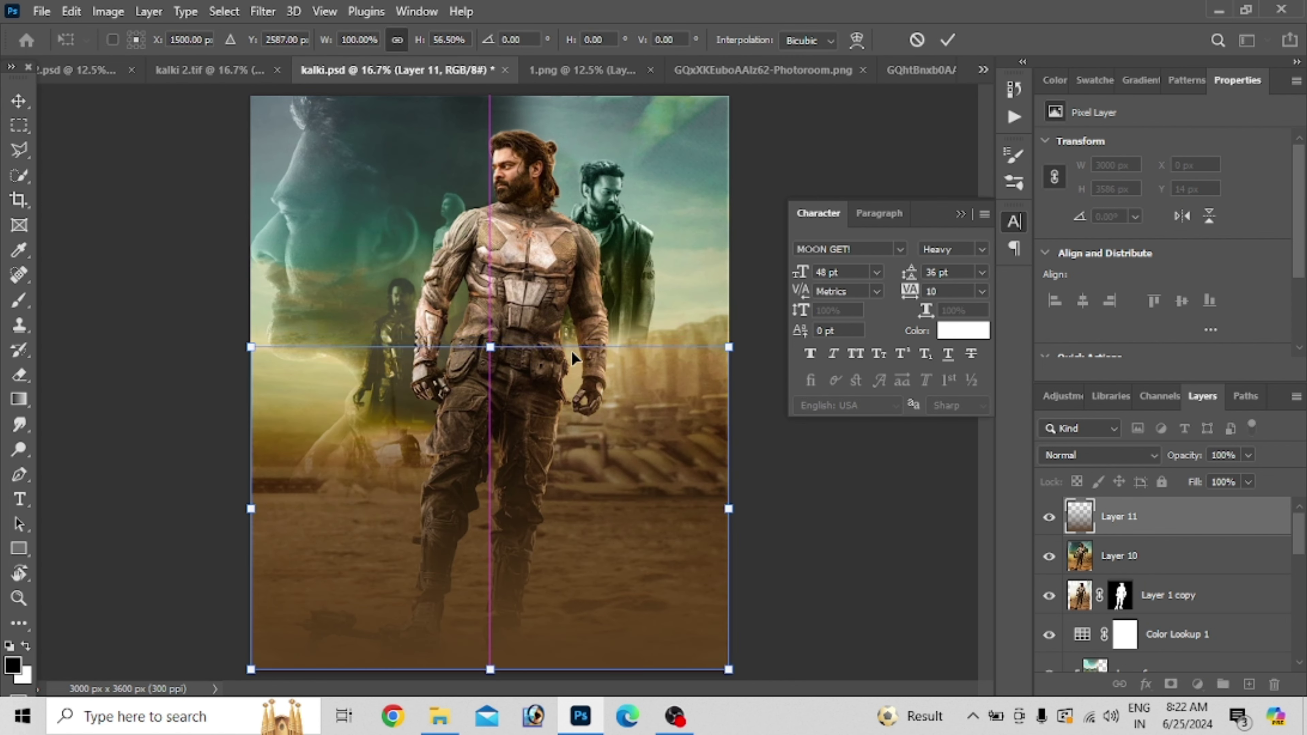
{"action": "key", "text": "Return"}
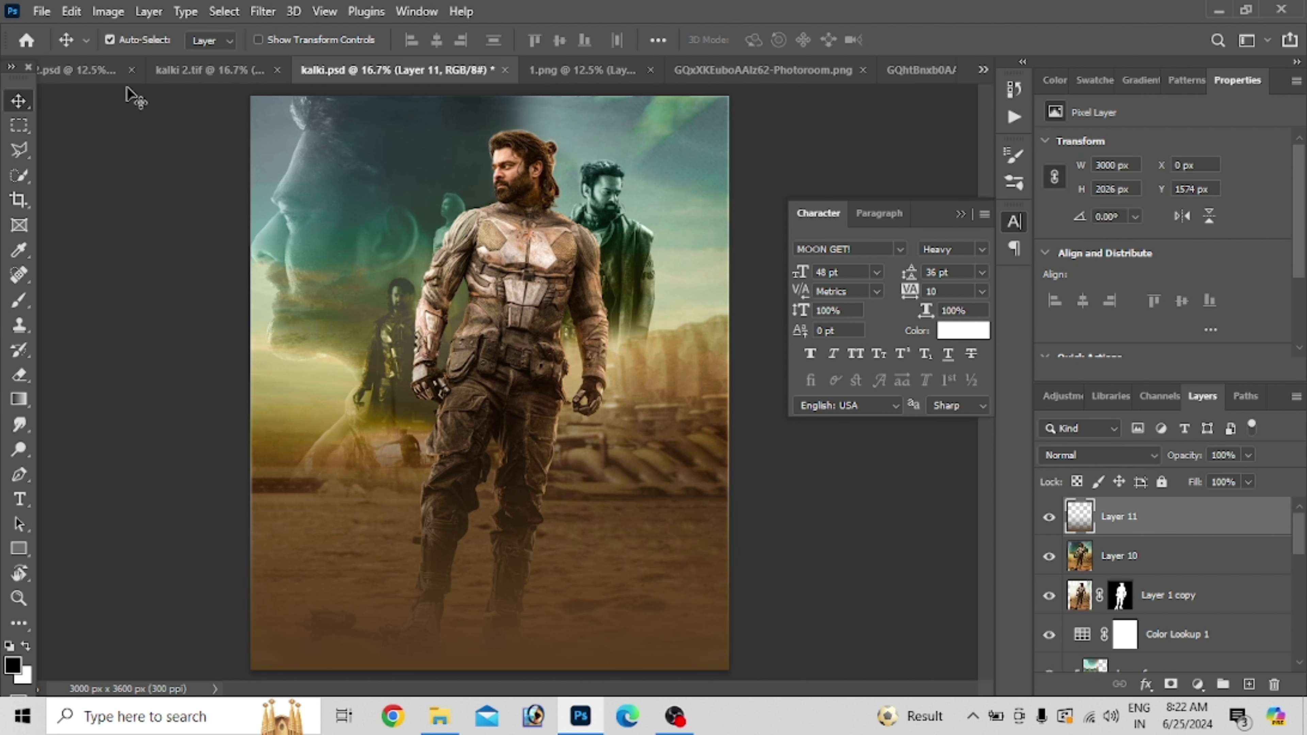
On the red-box poster, space the third box evenly and select Group 1.
{"action": "left_click", "coordinate": [82, 69]}
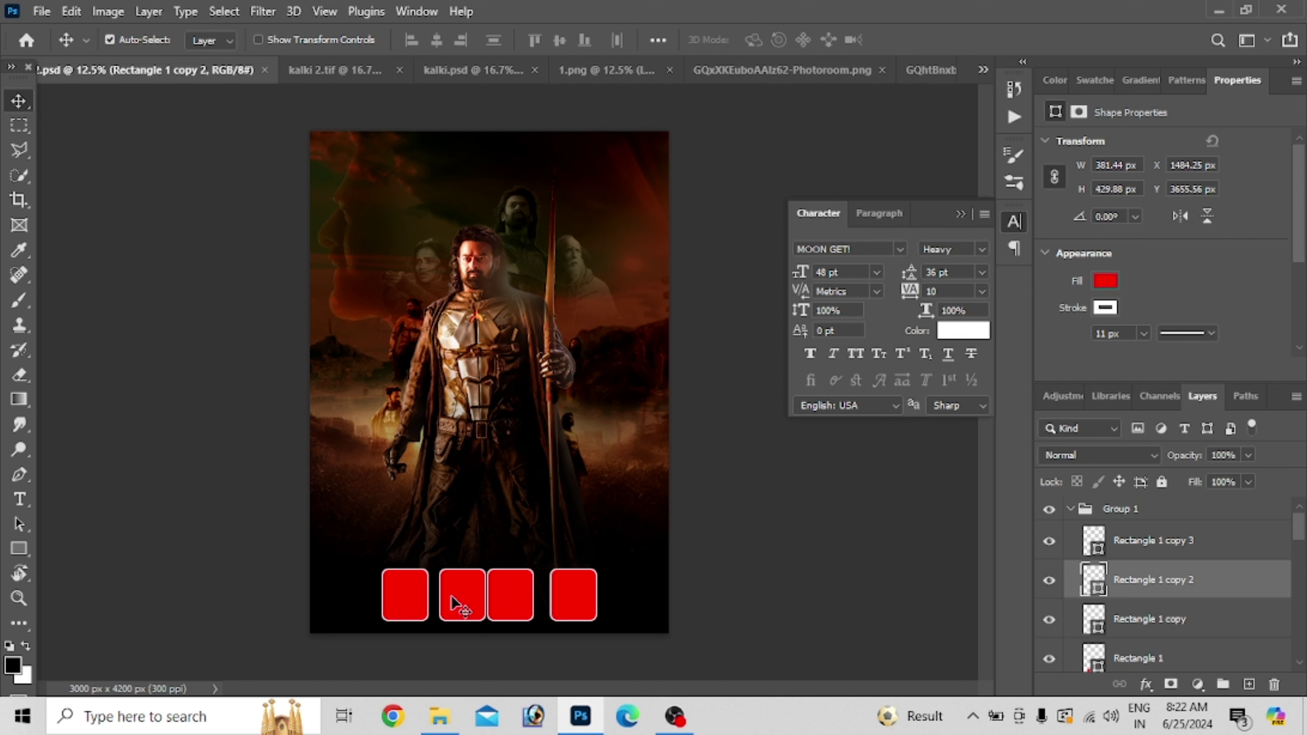
{"action": "left_click_drag", "start_coordinate": [497, 592], "coordinate": [511, 591]}
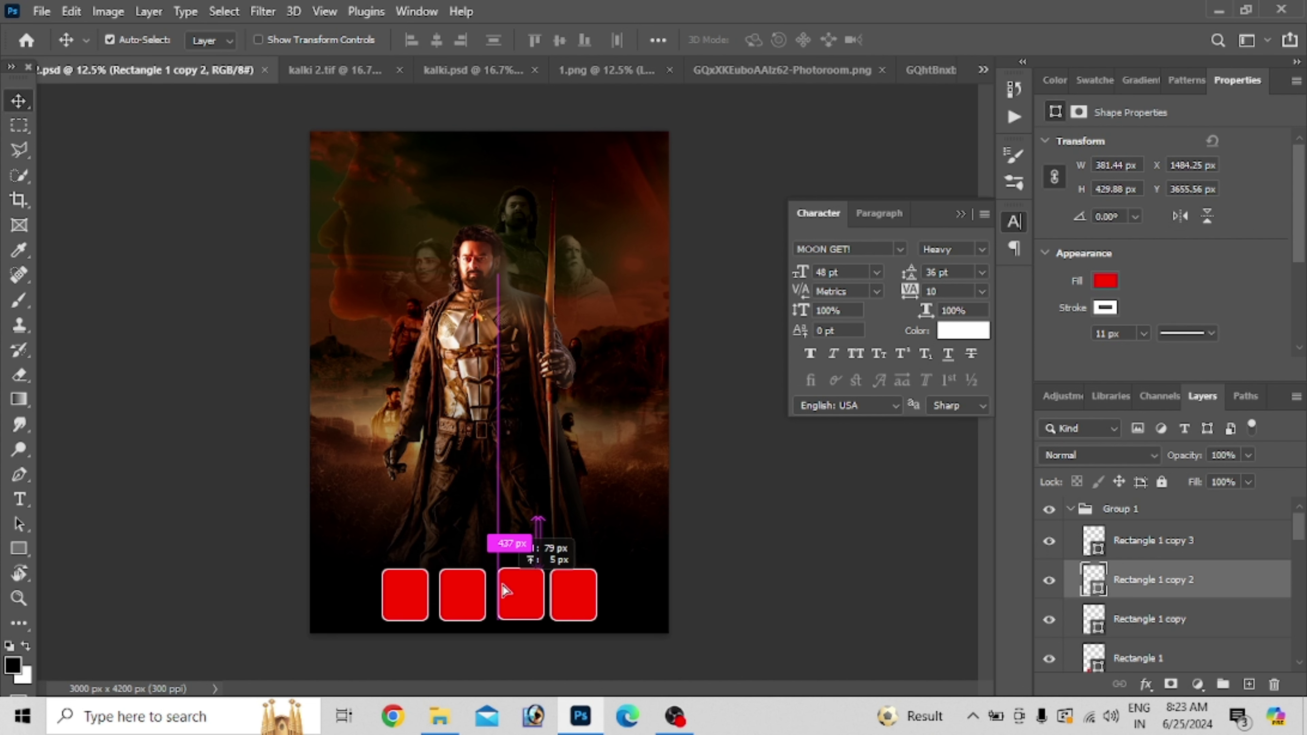
{"action": "left_click", "coordinate": [1132, 510]}
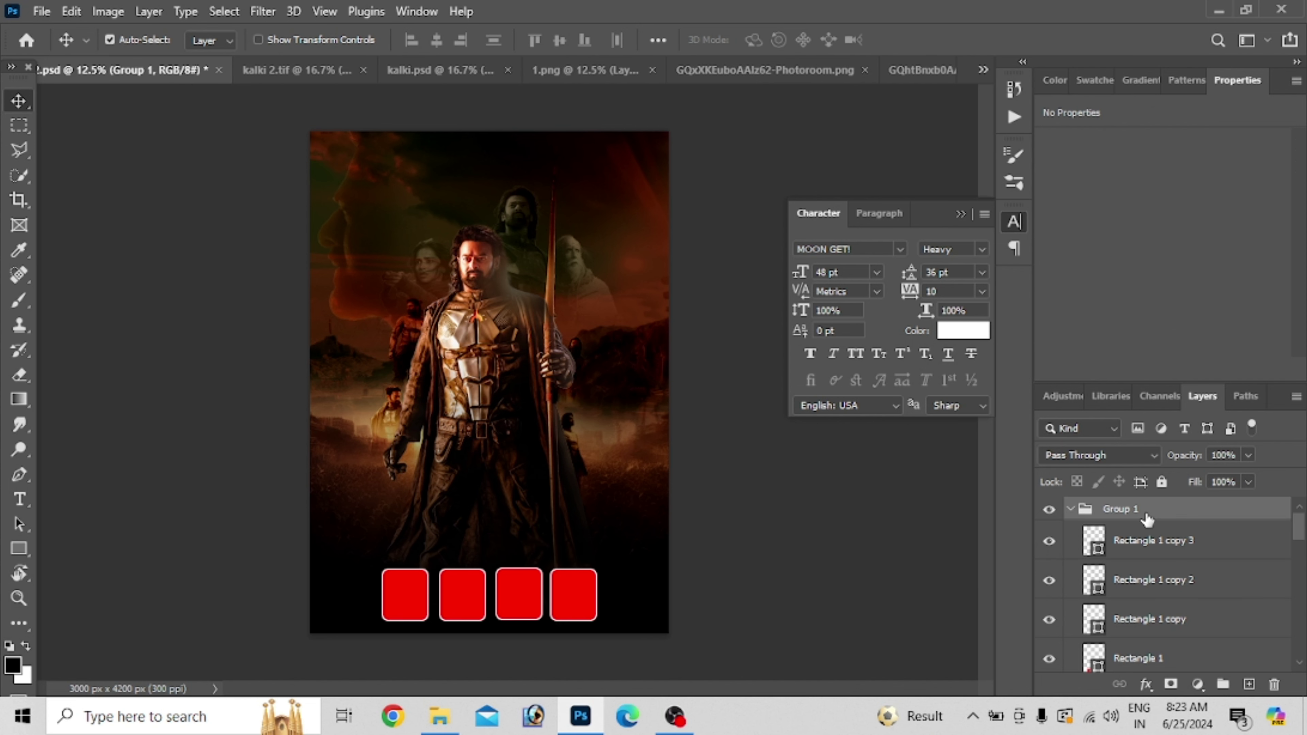
Copy the red-box Group 1 into kalki.psd, resized and placed at the bottom-left.
{"action": "mouse_move", "coordinate": [342, 70]}
{"action": "left_mouse_down"}
{"action": "mouse_move", "coordinate": [290, 72]}
{"action": "mouse_move", "coordinate": [468, 61]}
{"action": "mouse_move", "coordinate": [472, 583]}
{"action": "left_mouse_up"}
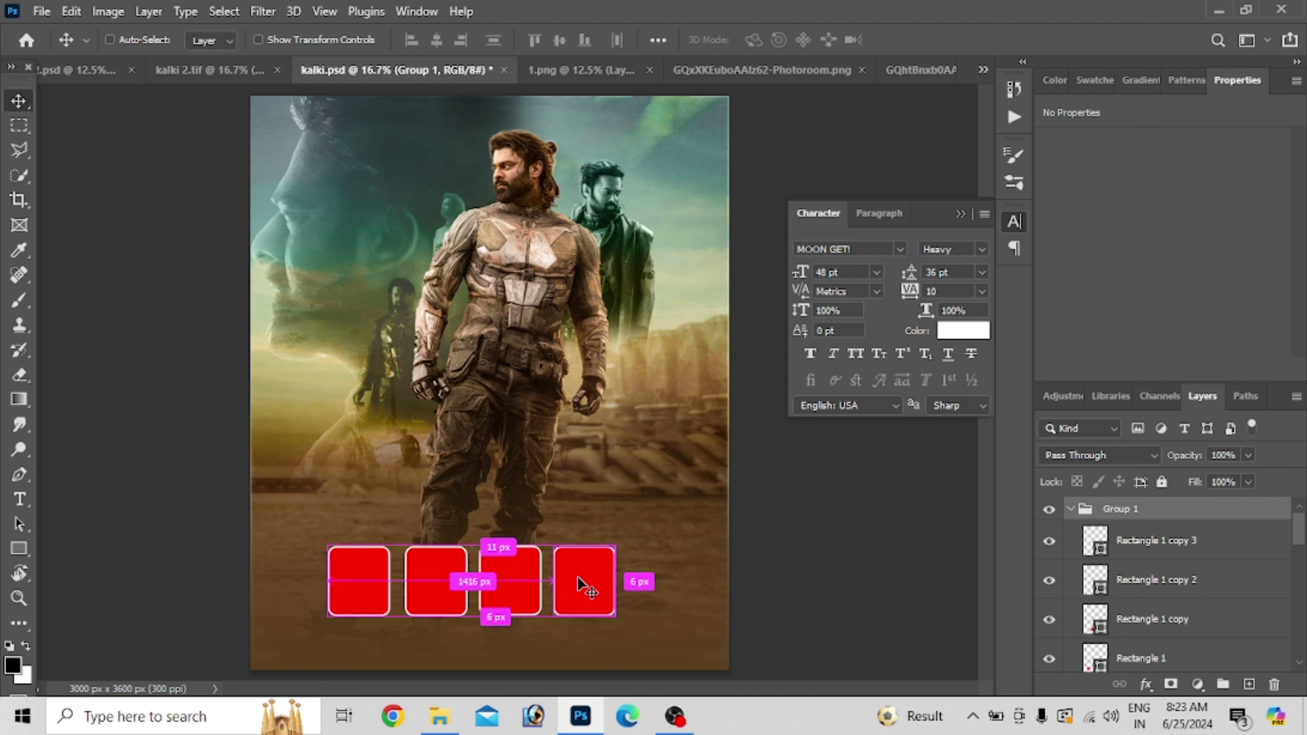
{"action": "key", "text": "ctrl+t"}
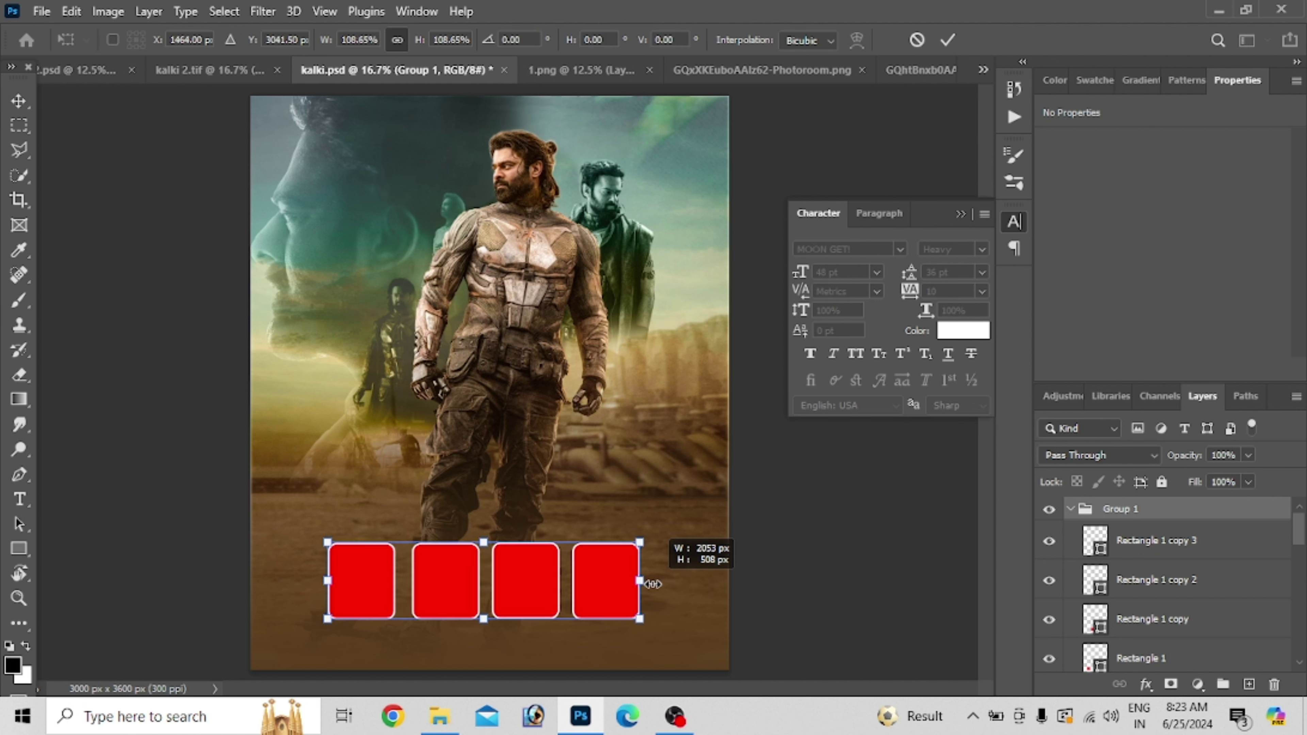
{"action": "mouse_move", "coordinate": [616, 584]}
{"action": "left_mouse_down"}
{"action": "mouse_move", "coordinate": [653, 582]}
{"action": "mouse_move", "coordinate": [614, 585]}
{"action": "left_mouse_up"}
{"action": "left_click_drag", "start_coordinate": [518, 592], "coordinate": [465, 602]}
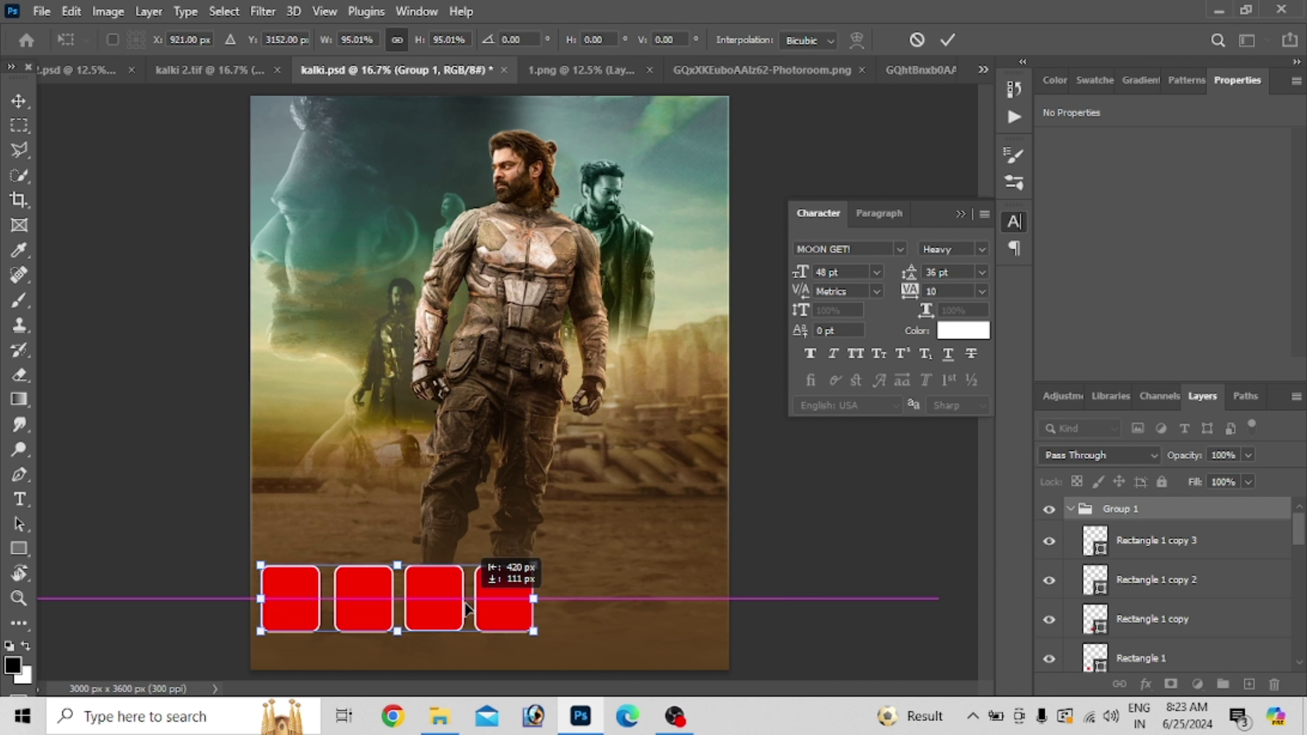
{"action": "key", "text": "Return"}
Duplicate the box row as Group 1 copy and nudge it slightly right.
{"action": "key", "text": "ctrl+j"}
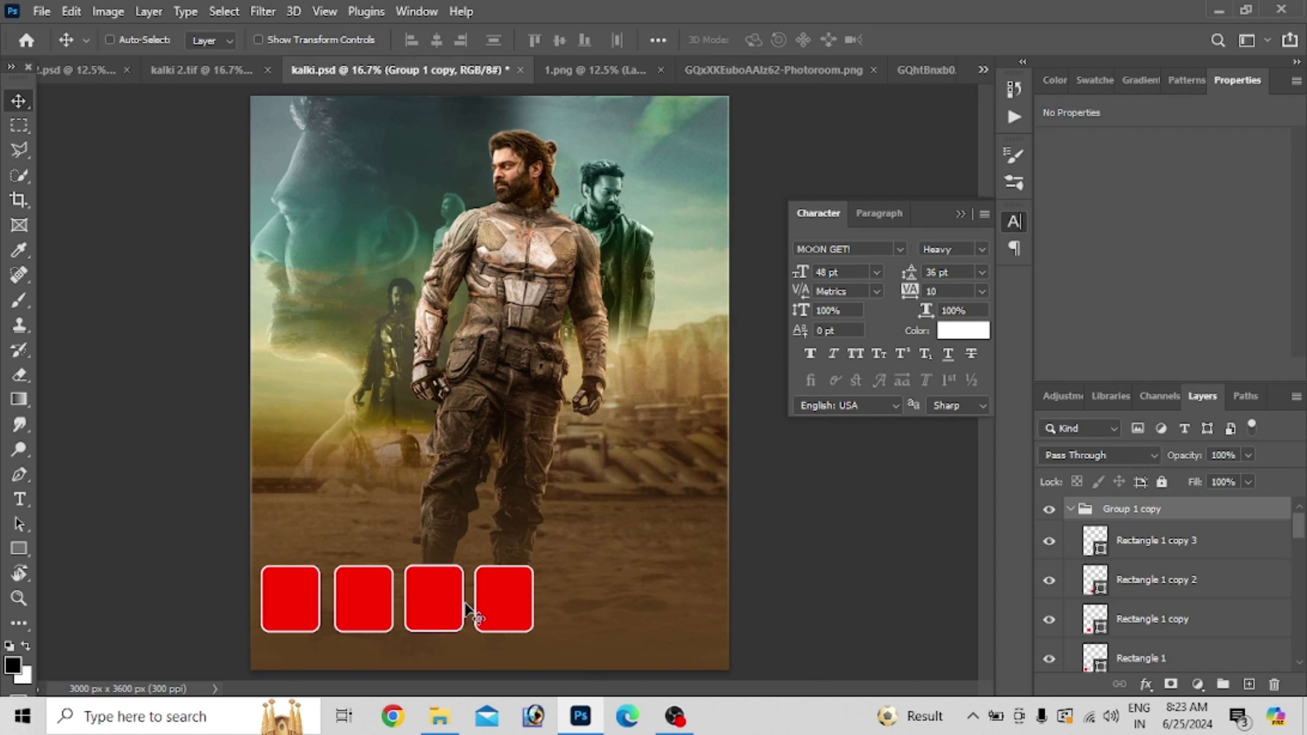
{"action": "key", "text": "shift+Right"}
{"action": "key", "text": "shift+Right"}
{"action": "key", "text": "shift+Right"}
{"action": "key", "text": "shift+Right"}
{"action": "key", "text": "shift+Right"}
{"action": "key", "text": "shift+Right"}
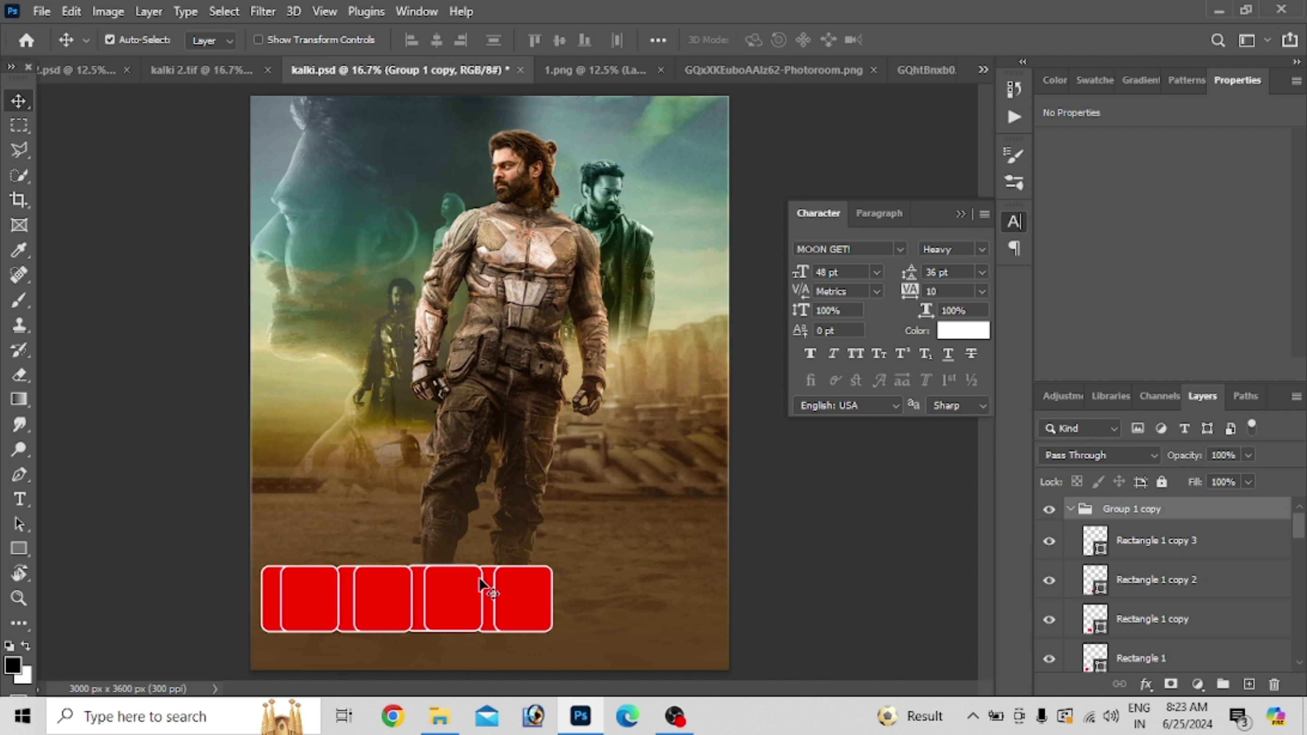
{"action": "left_click_drag", "start_coordinate": [477, 592], "coordinate": [528, 600]}
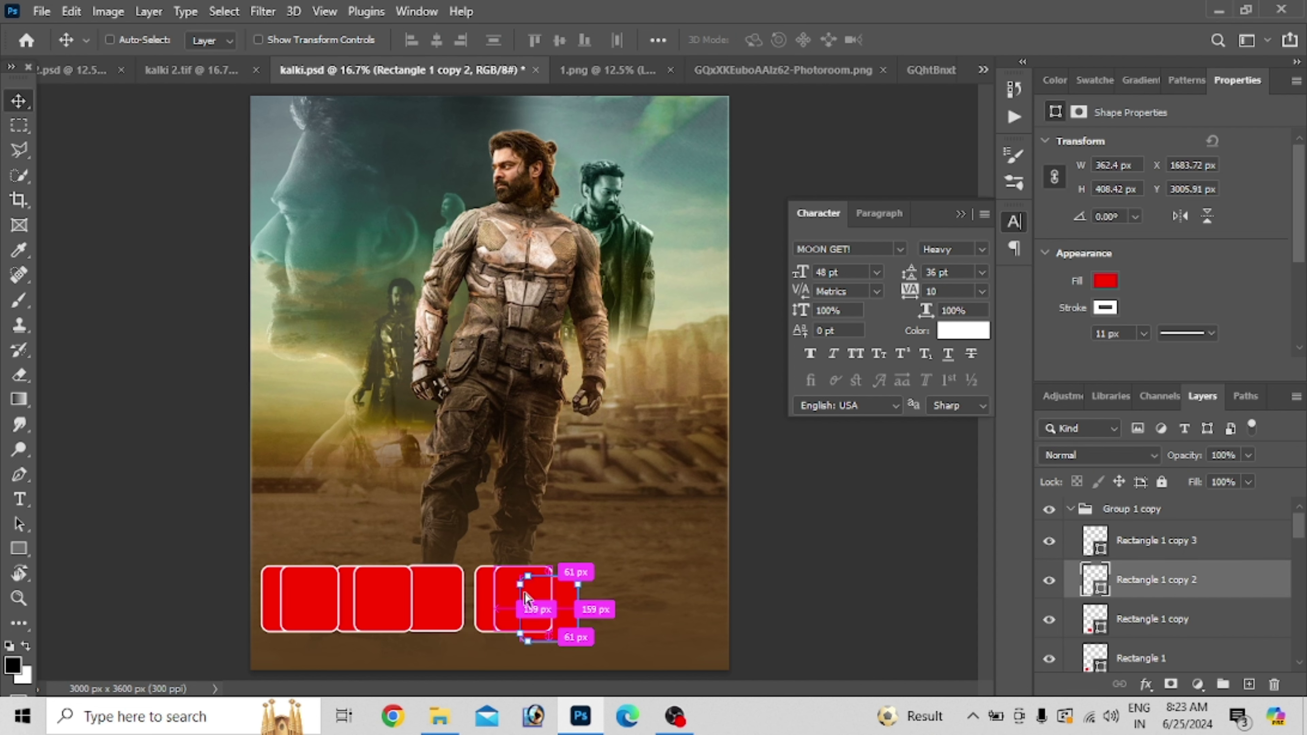
{"action": "key", "text": "ctrl+z"}
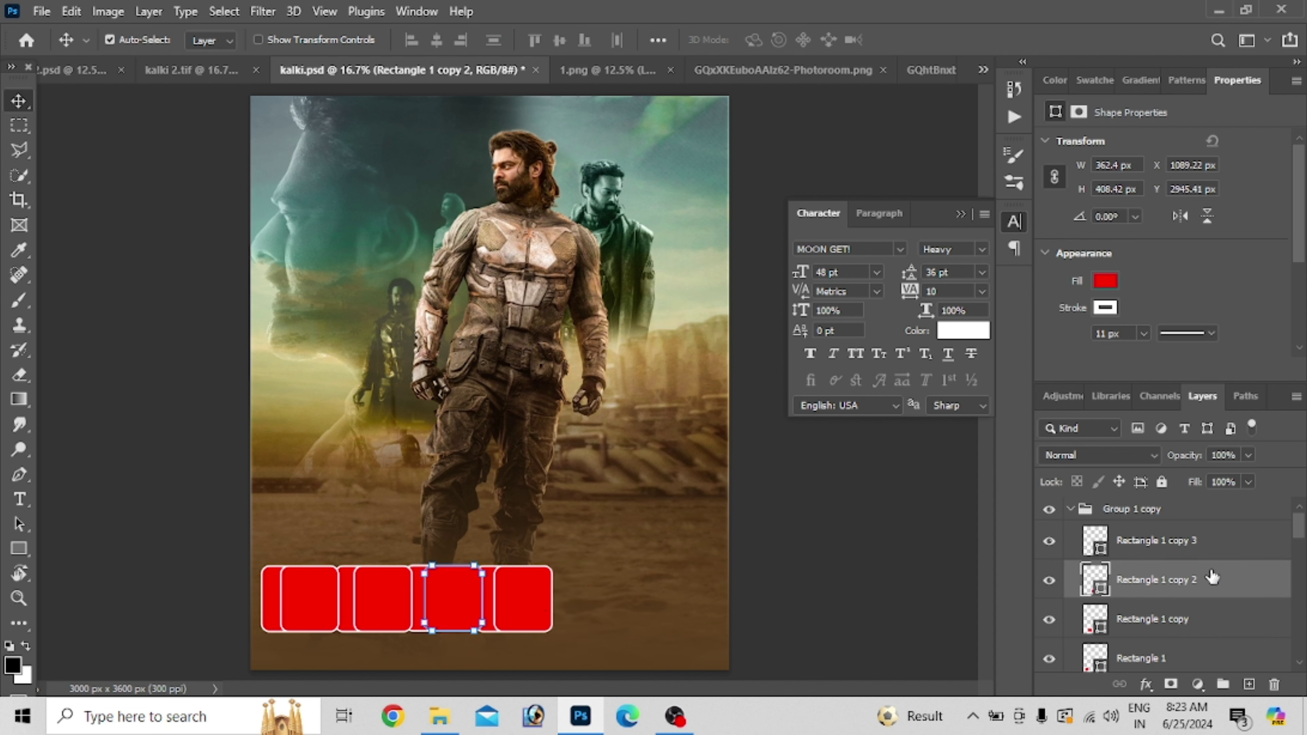
{"action": "left_click", "coordinate": [1195, 517]}
{"action": "key", "text": "ctrl+t"}
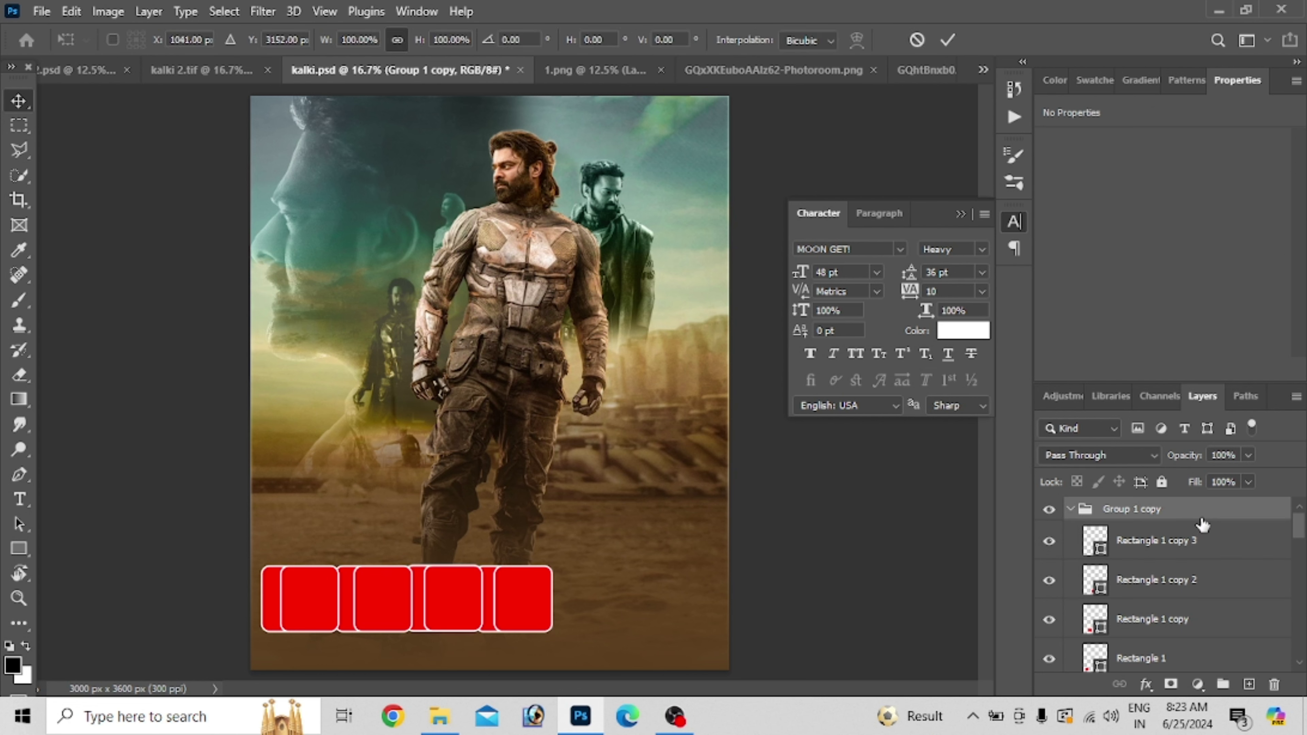
Slide Group 1 copy right to lengthen the strip and hide its extra red box.
{"action": "left_click_drag", "start_coordinate": [517, 602], "coordinate": [662, 607]}
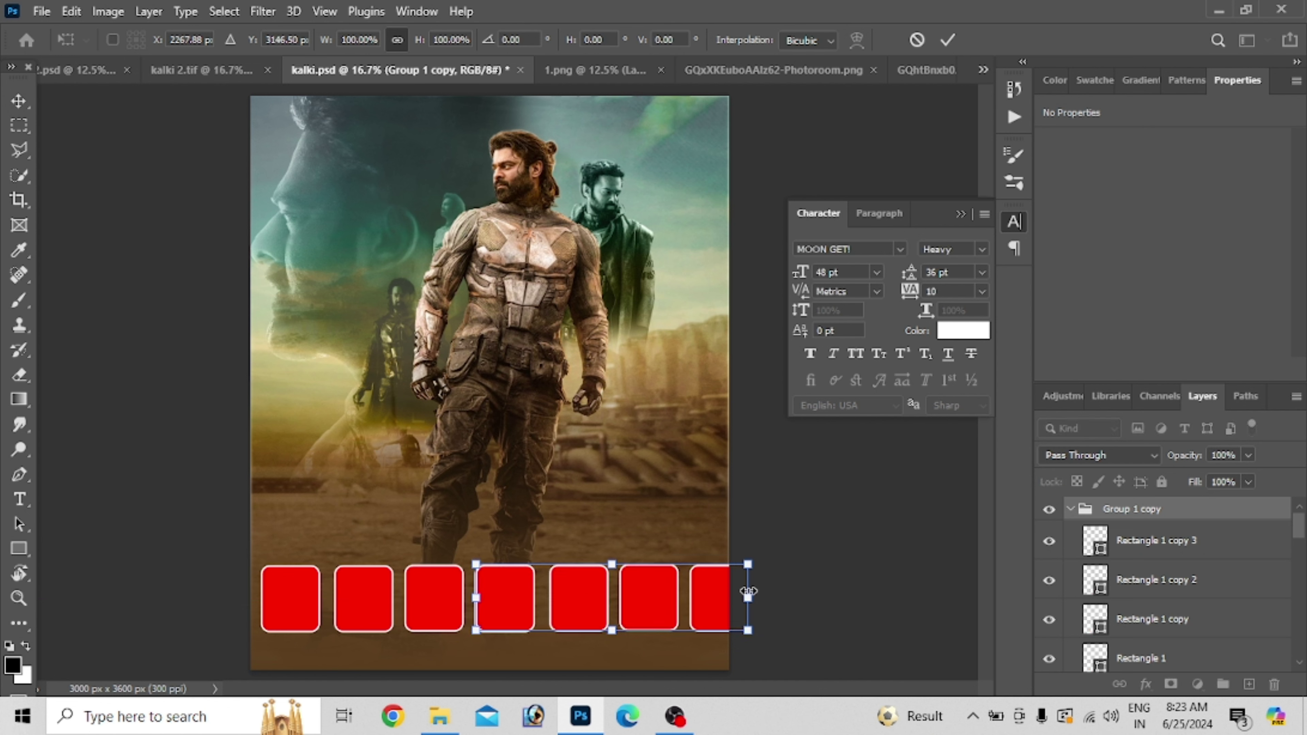
{"action": "key", "text": "Return"}
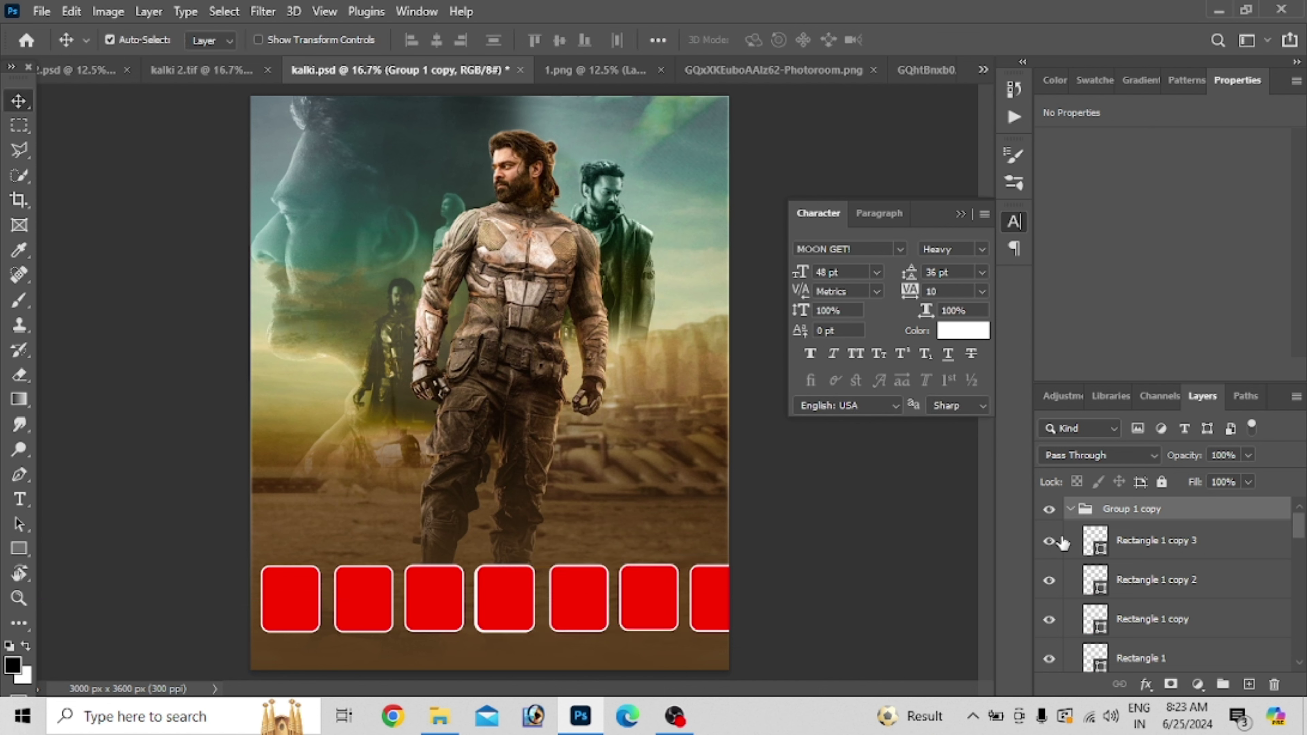
{"action": "left_click", "coordinate": [1049, 541]}
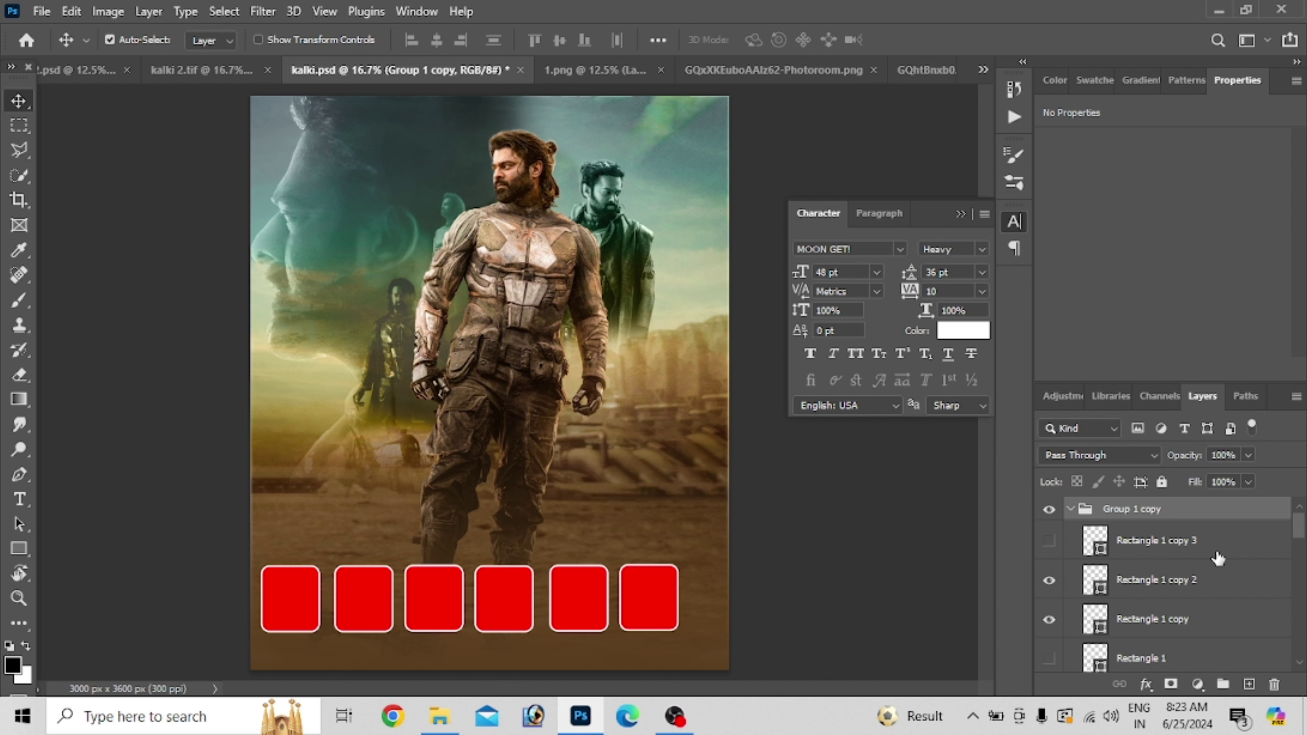
Combine the original and copied box rows into one group, Group 2.
{"action": "scroll", "coordinate": [1171, 632], "scroll_direction": "down", "scroll_amount": 1}
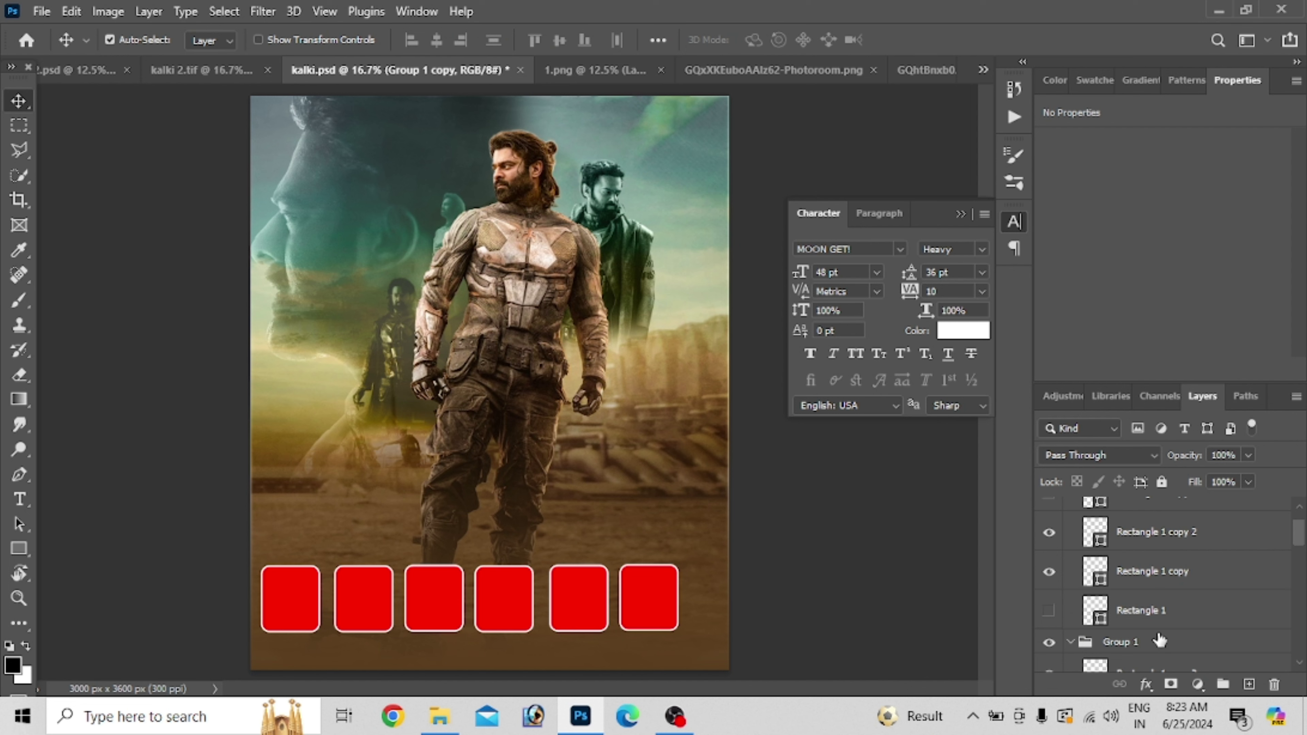
{"action": "left_click", "coordinate": [1159, 650]}
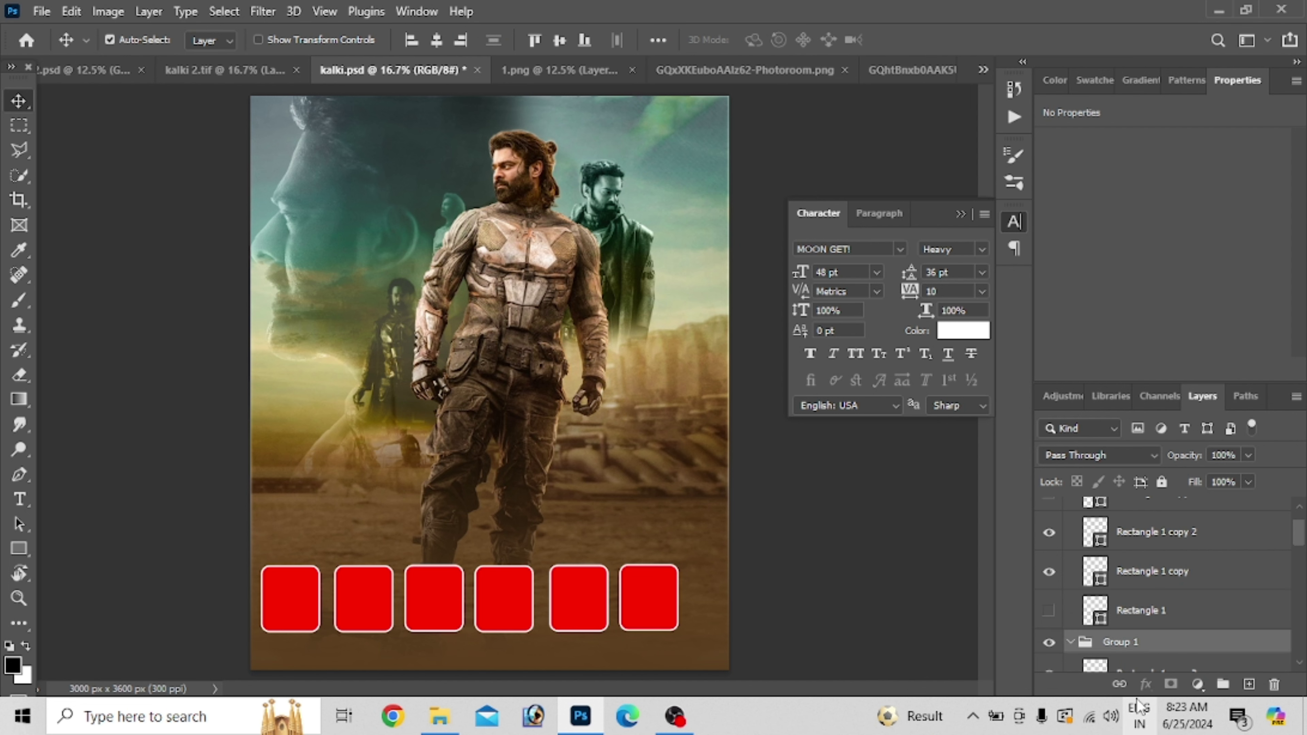
{"action": "key", "text": "ctrl"}
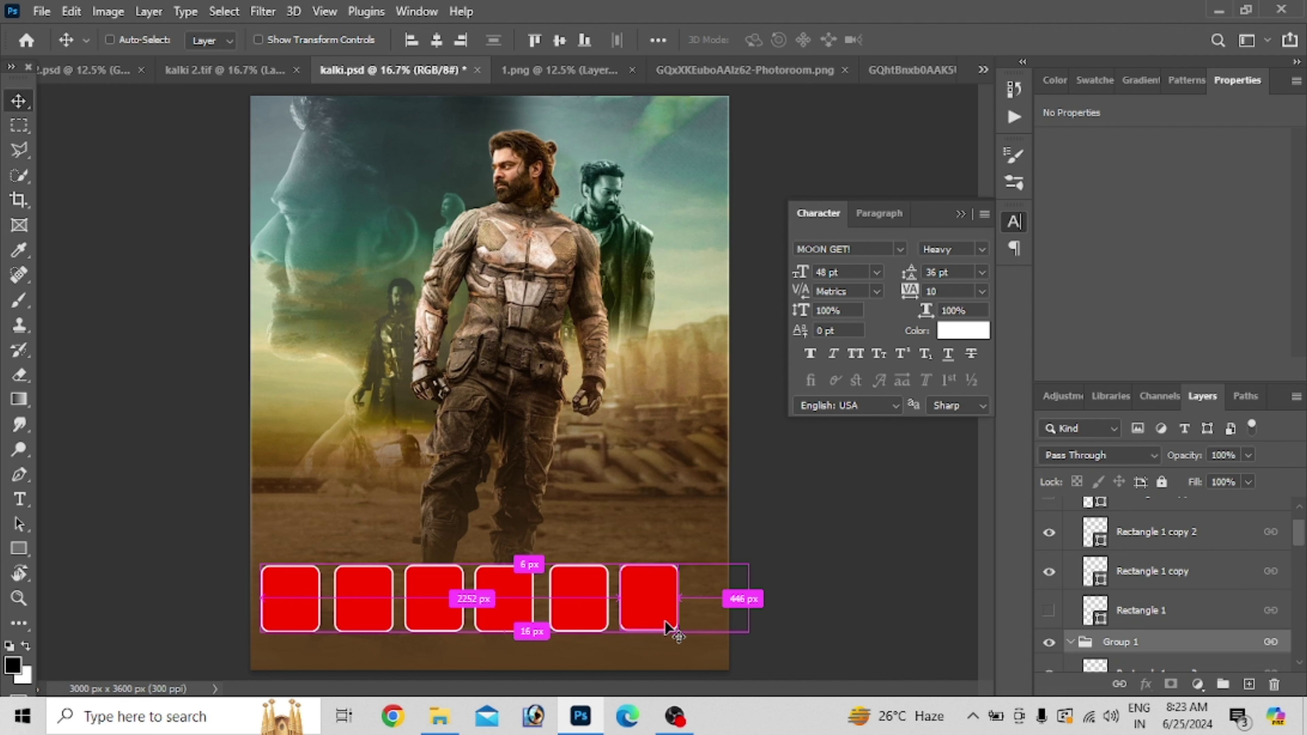
{"action": "key", "text": "ctrl+g"}
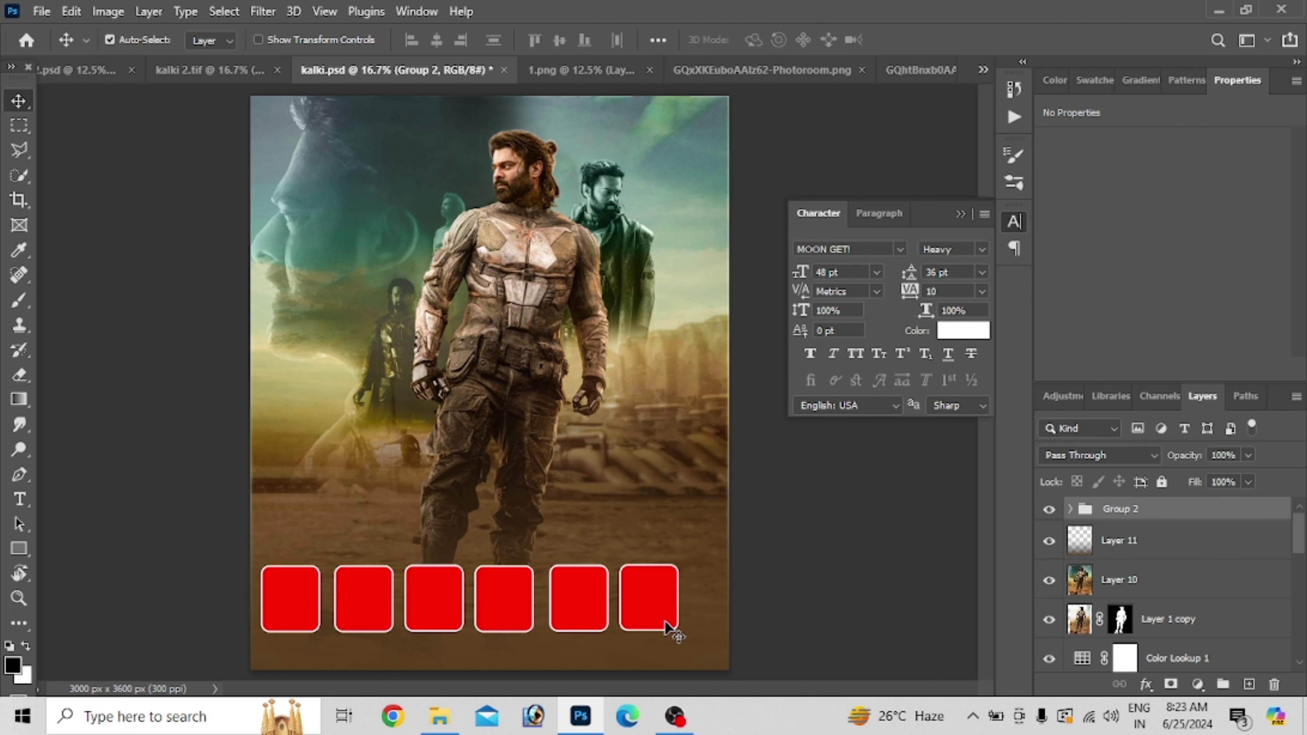
Centre the red-box row horizontally on the kalki poster canvas.
{"action": "key", "text": "ctrl+a"}
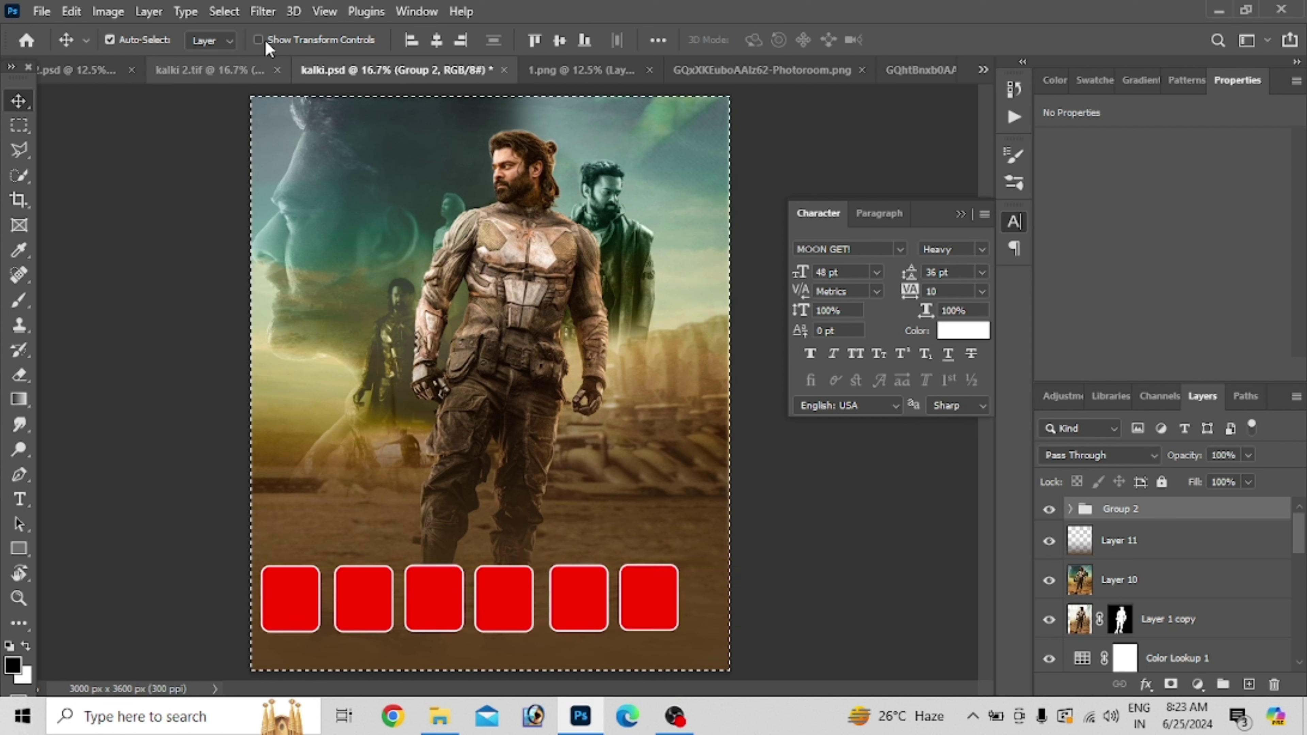
{"action": "left_click", "coordinate": [446, 40]}
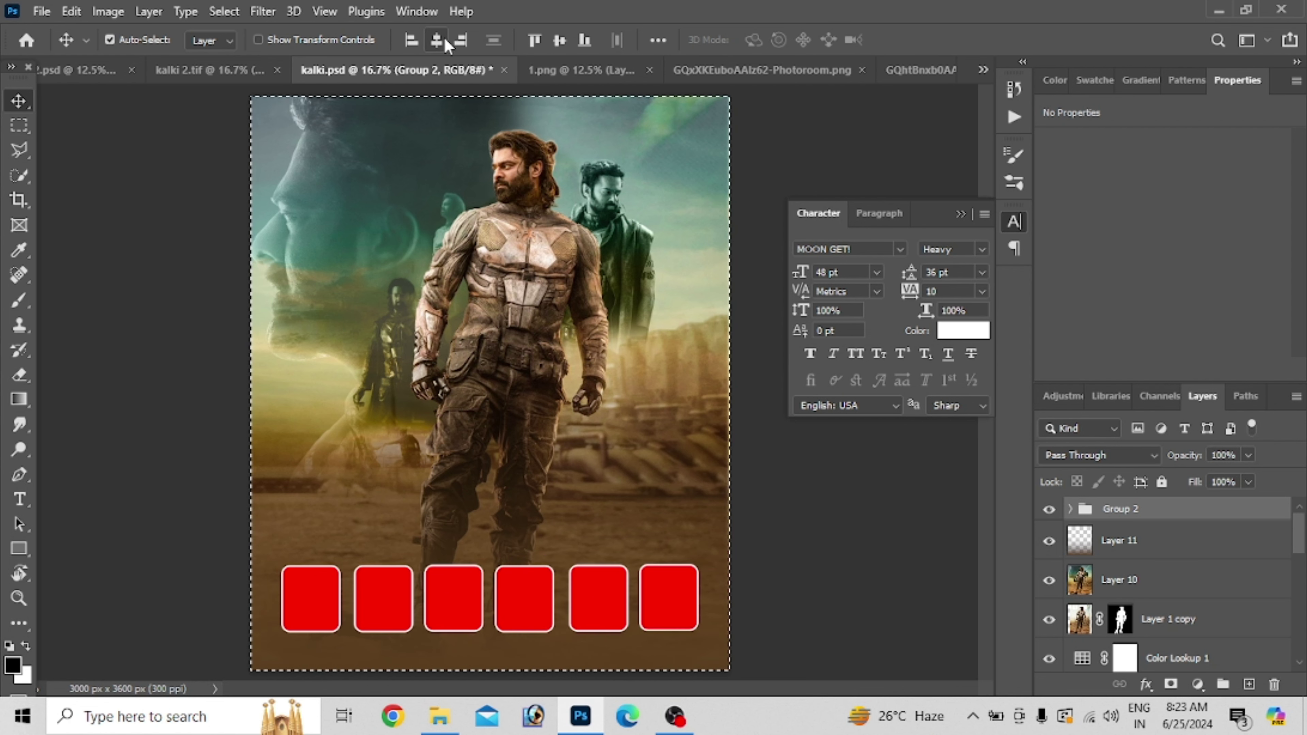
{"action": "key", "text": "ctrl+d"}
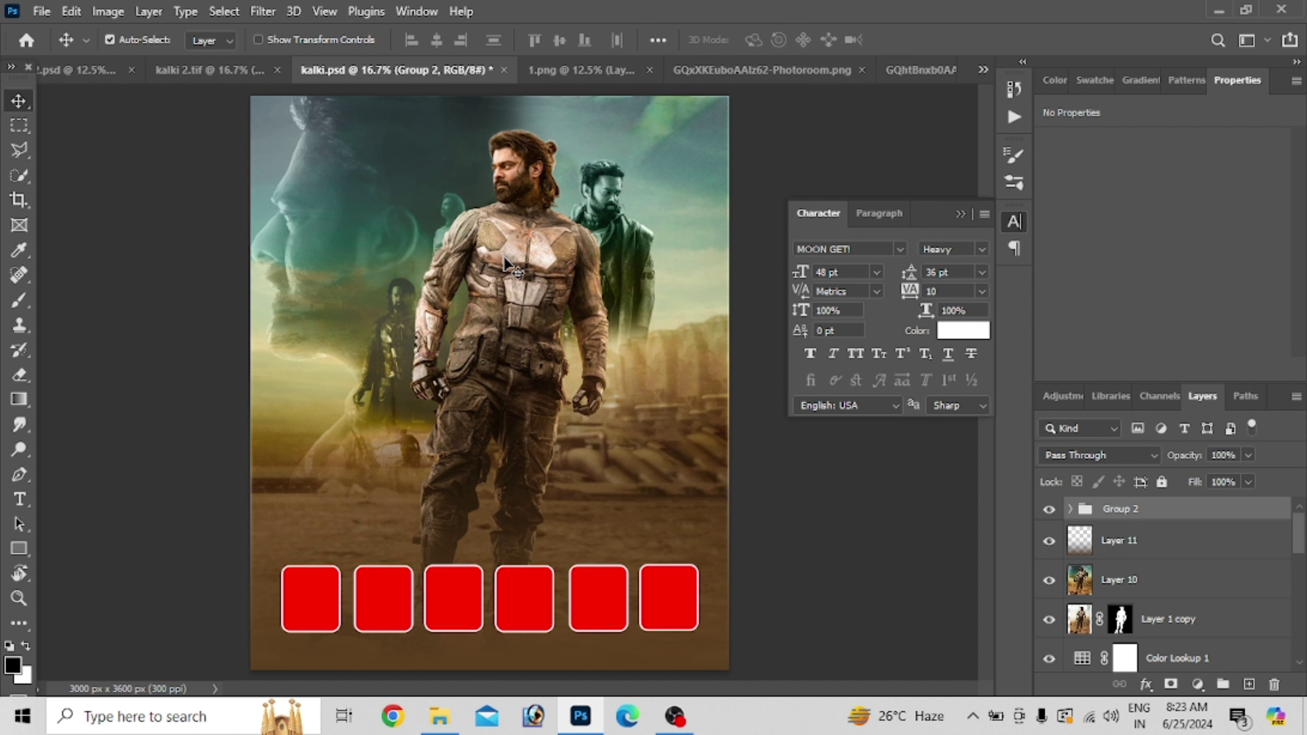
Save the poster, glance at kalki 2.tif, then return to the red-box poster.
{"action": "key", "text": "ctrl+s"}
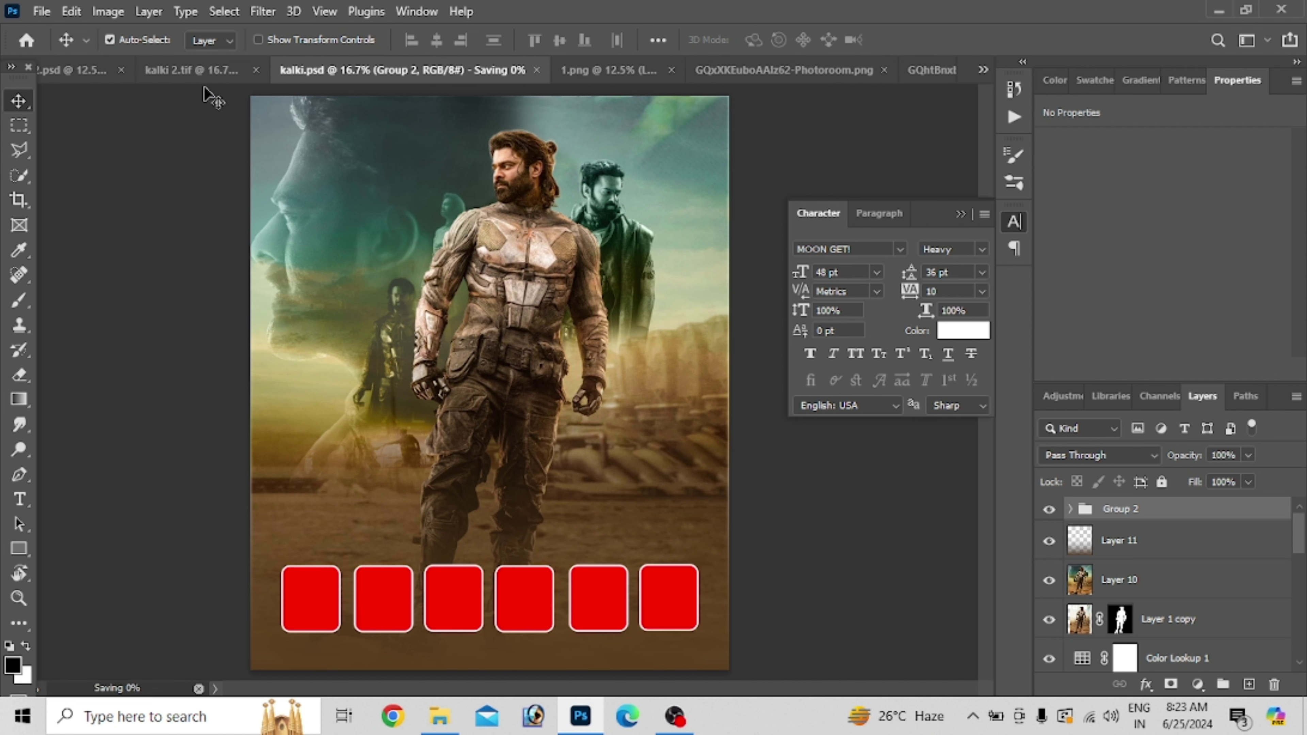
{"action": "left_click", "coordinate": [181, 73]}
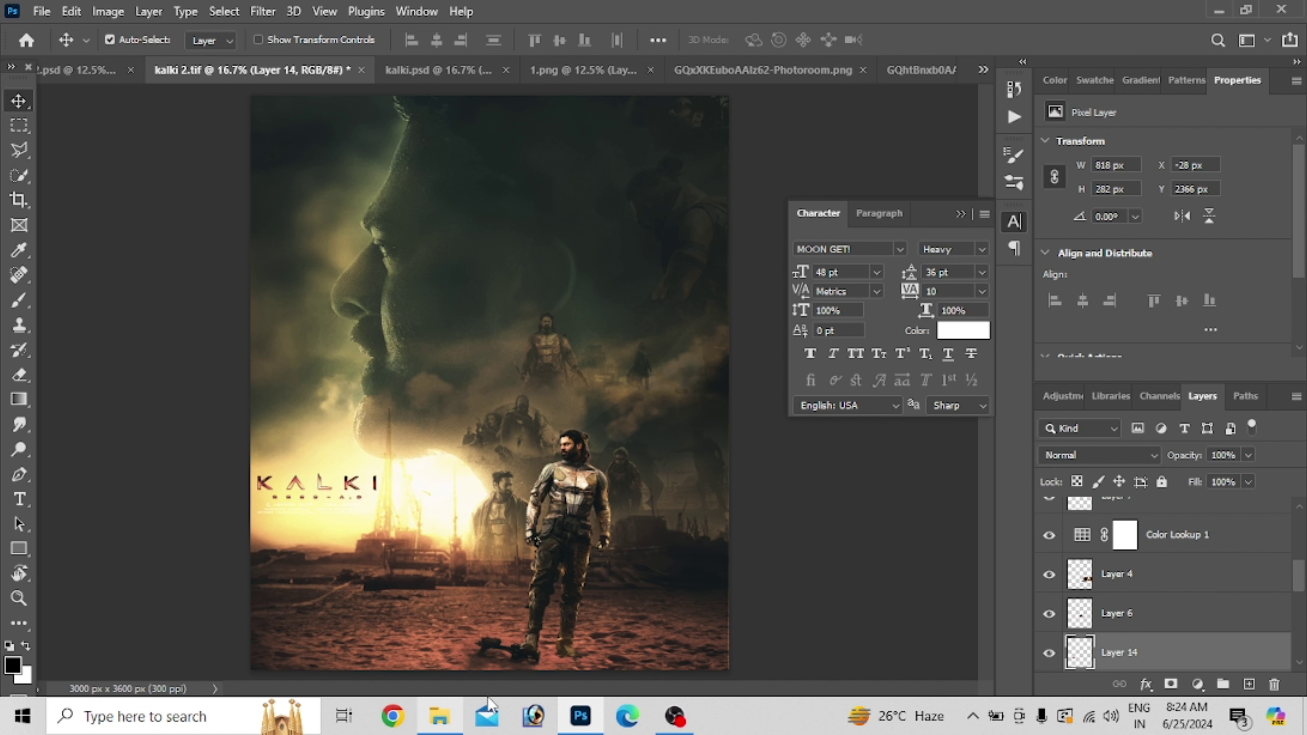
{"action": "mouse_move", "coordinate": [581, 716]}
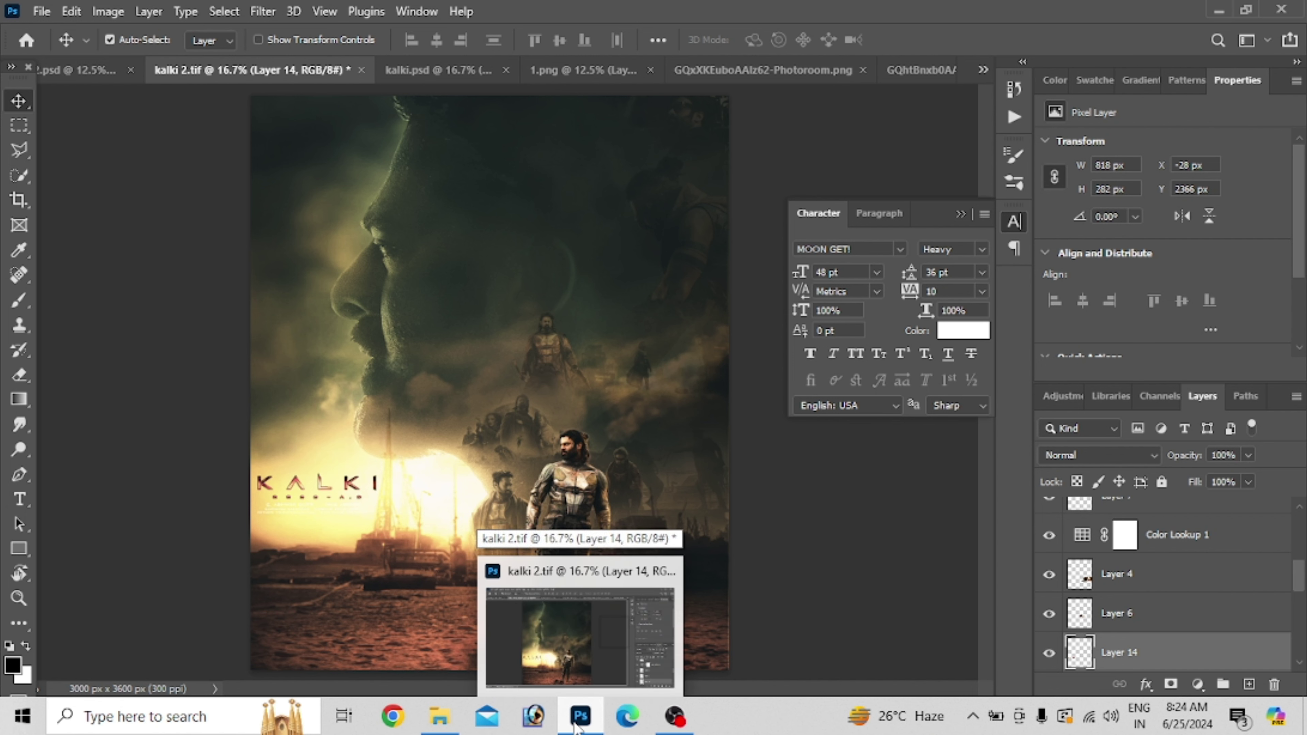
{"action": "left_click", "coordinate": [56, 69]}
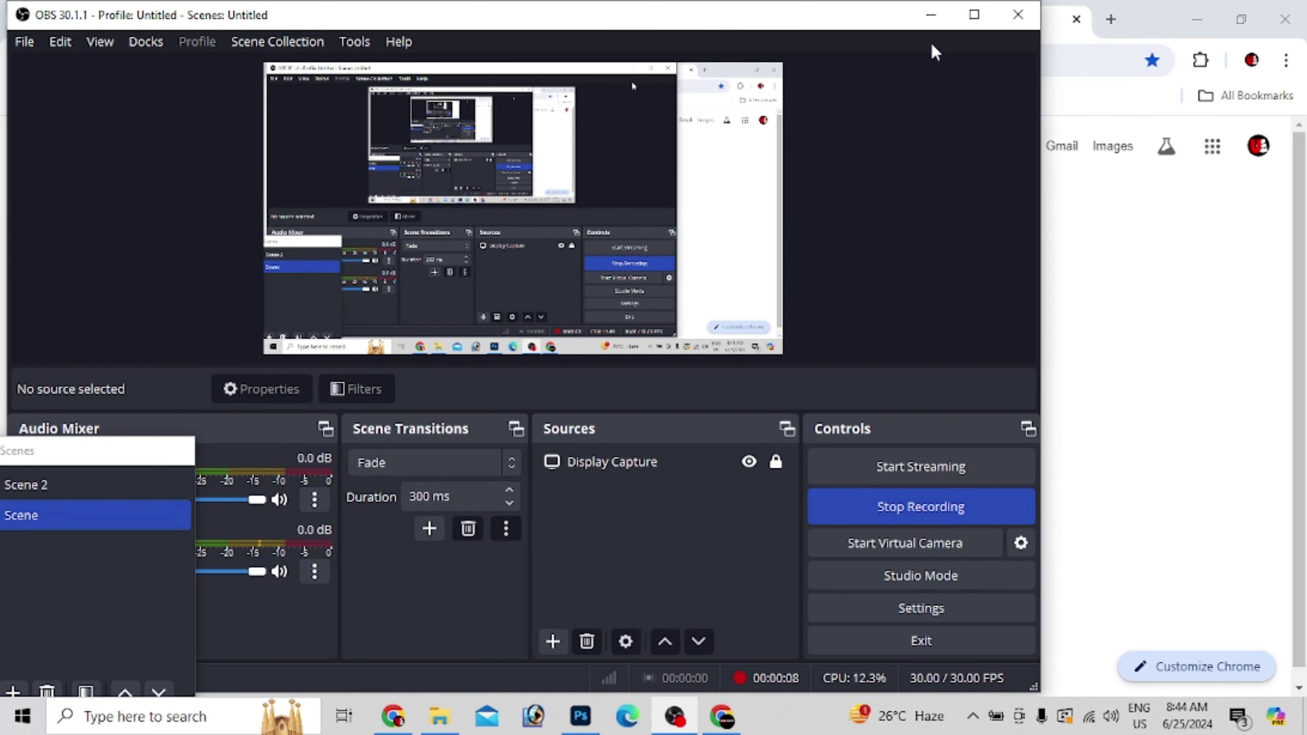
Minimize OBS and go to the editingworld.in Editing World site in Chrome.
{"action": "left_click", "coordinate": [931, 14]}
{"action": "type", "text": "ED"}
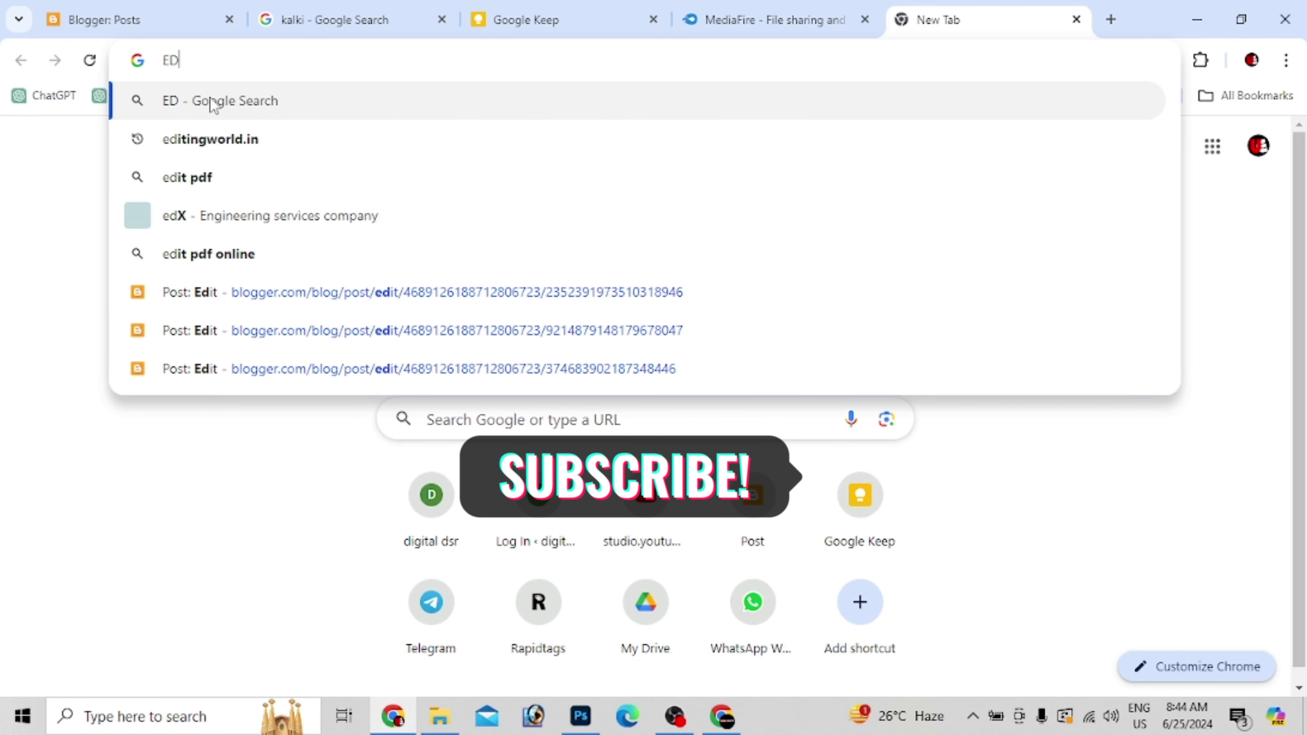
{"action": "left_click", "coordinate": [251, 150]}
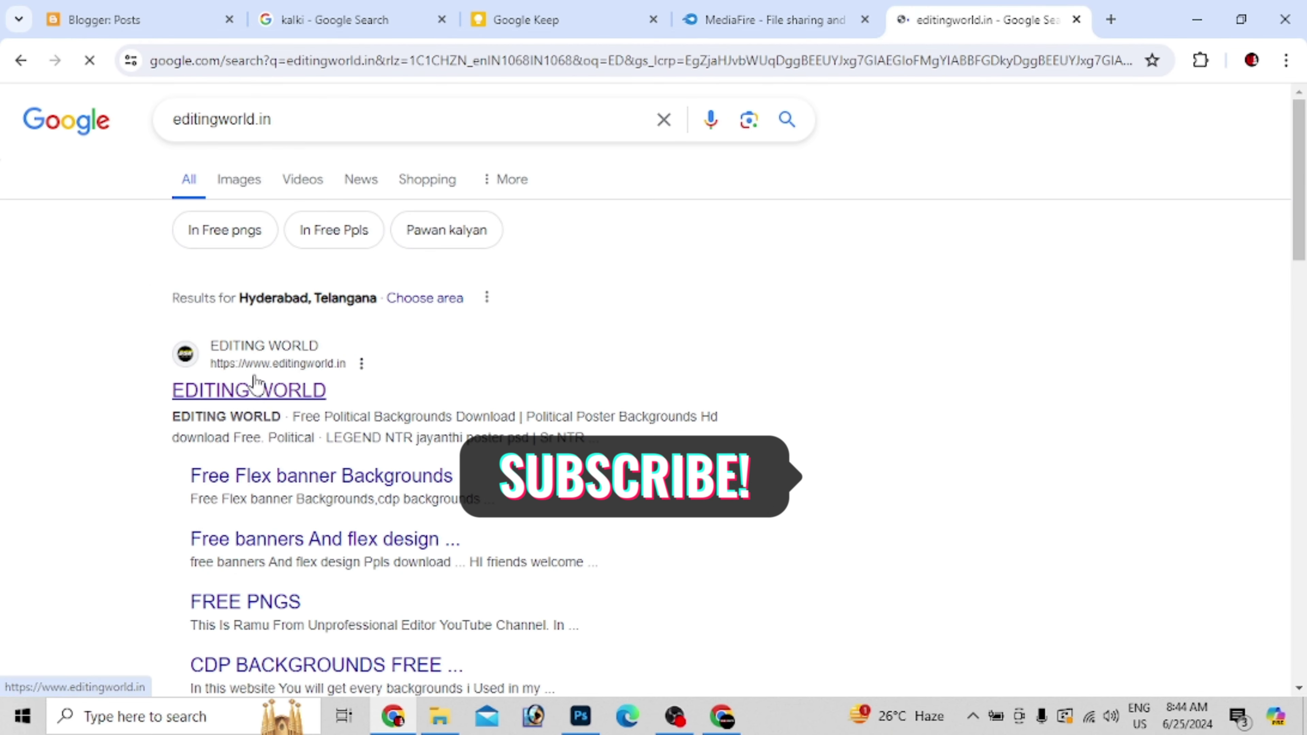
{"action": "left_click", "coordinate": [258, 387]}
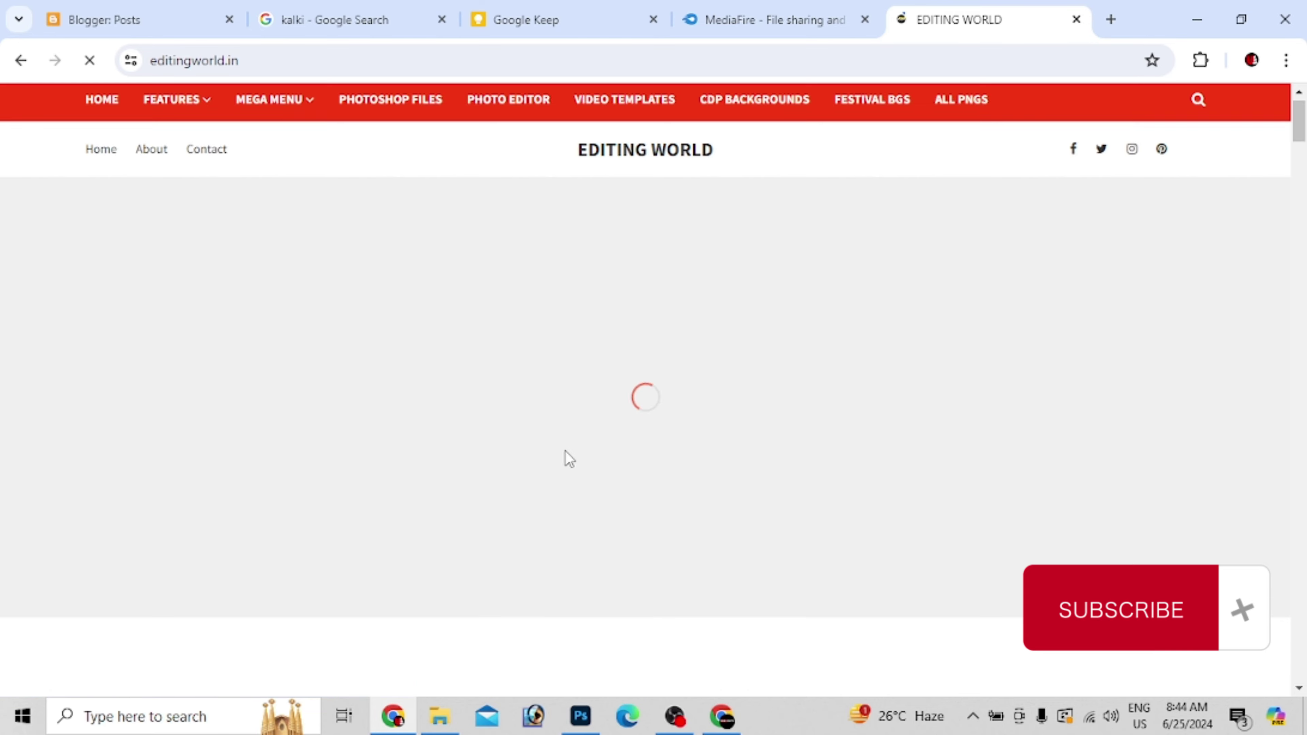
Open the KALKI 2898AD flex banners post and scroll to its DOWNLOAD CLICK HERE section.
{"action": "scroll", "coordinate": [566, 452], "scroll_direction": "down", "scroll_amount": 3}
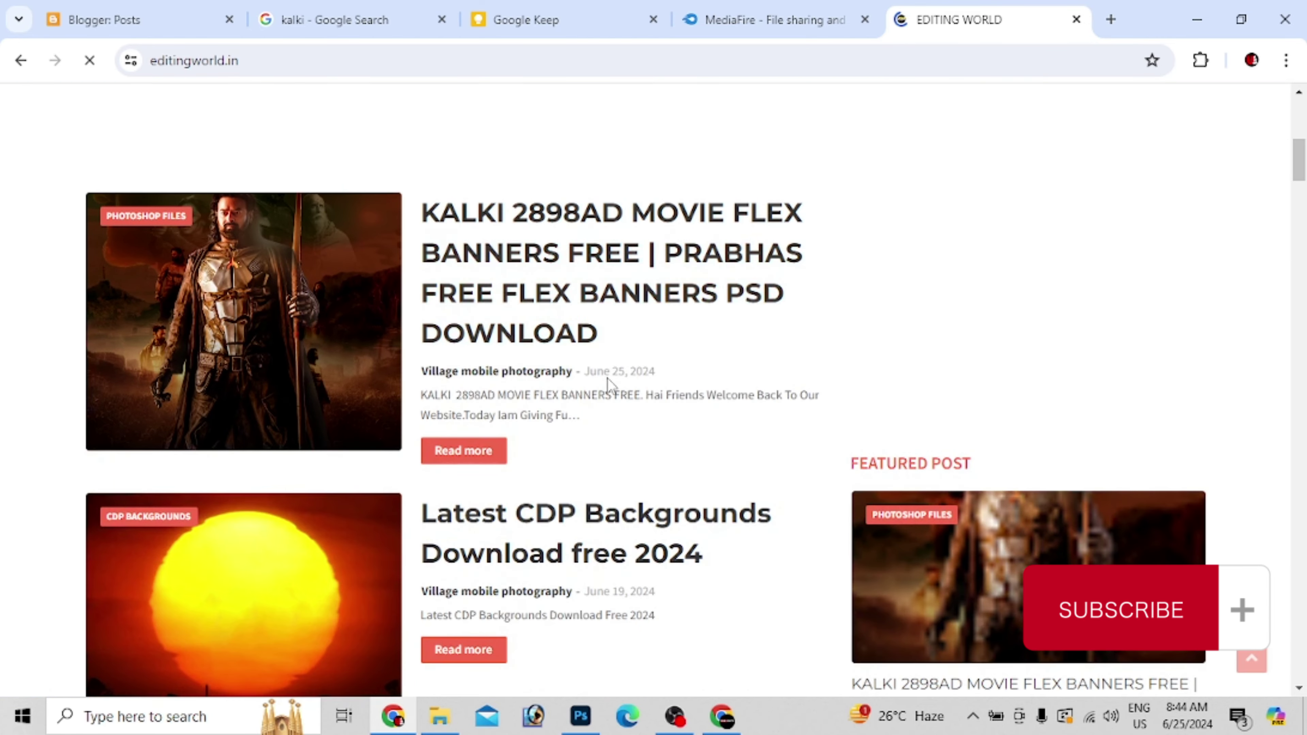
{"action": "left_click", "coordinate": [560, 254]}
{"action": "scroll", "coordinate": [632, 375], "scroll_direction": "down", "scroll_amount": 9}
{"action": "scroll", "coordinate": [635, 438], "scroll_direction": "down", "scroll_amount": 8}
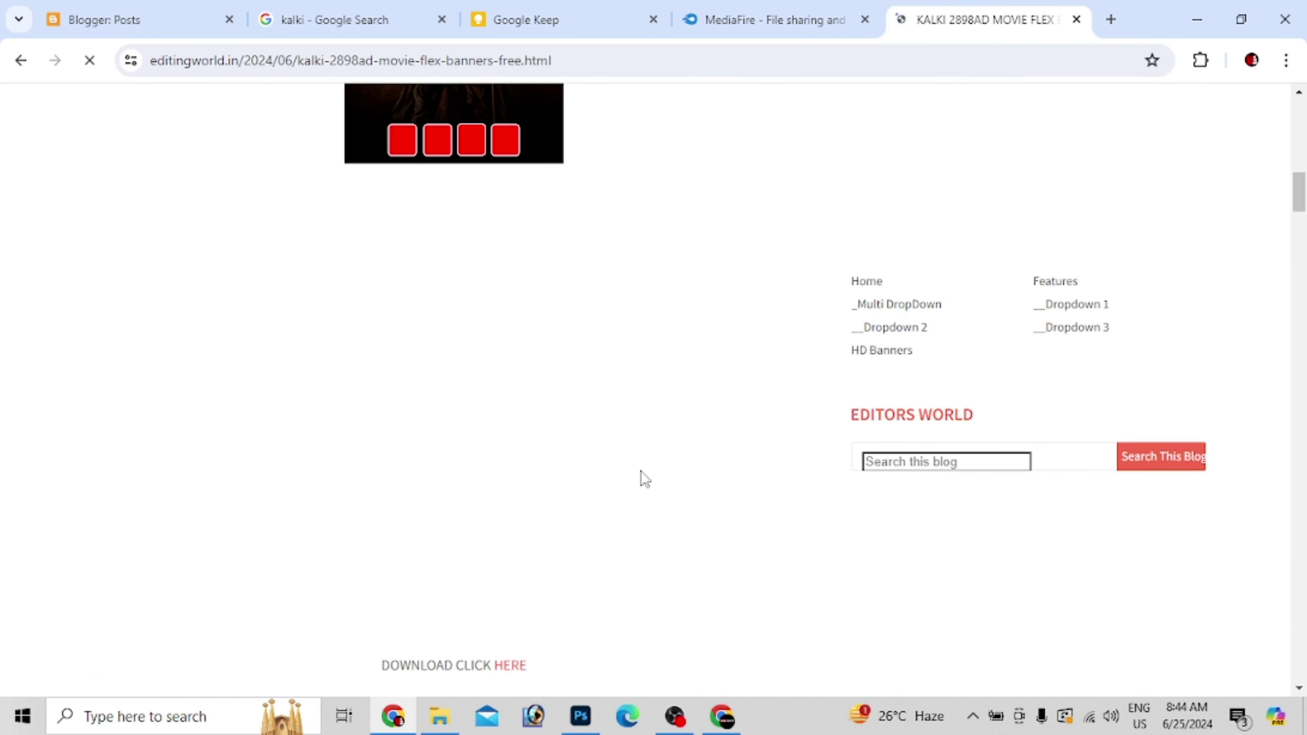
{"action": "scroll", "coordinate": [618, 500], "scroll_direction": "down", "scroll_amount": 4}
{"action": "scroll", "coordinate": [537, 476], "scroll_direction": "down", "scroll_amount": 3}
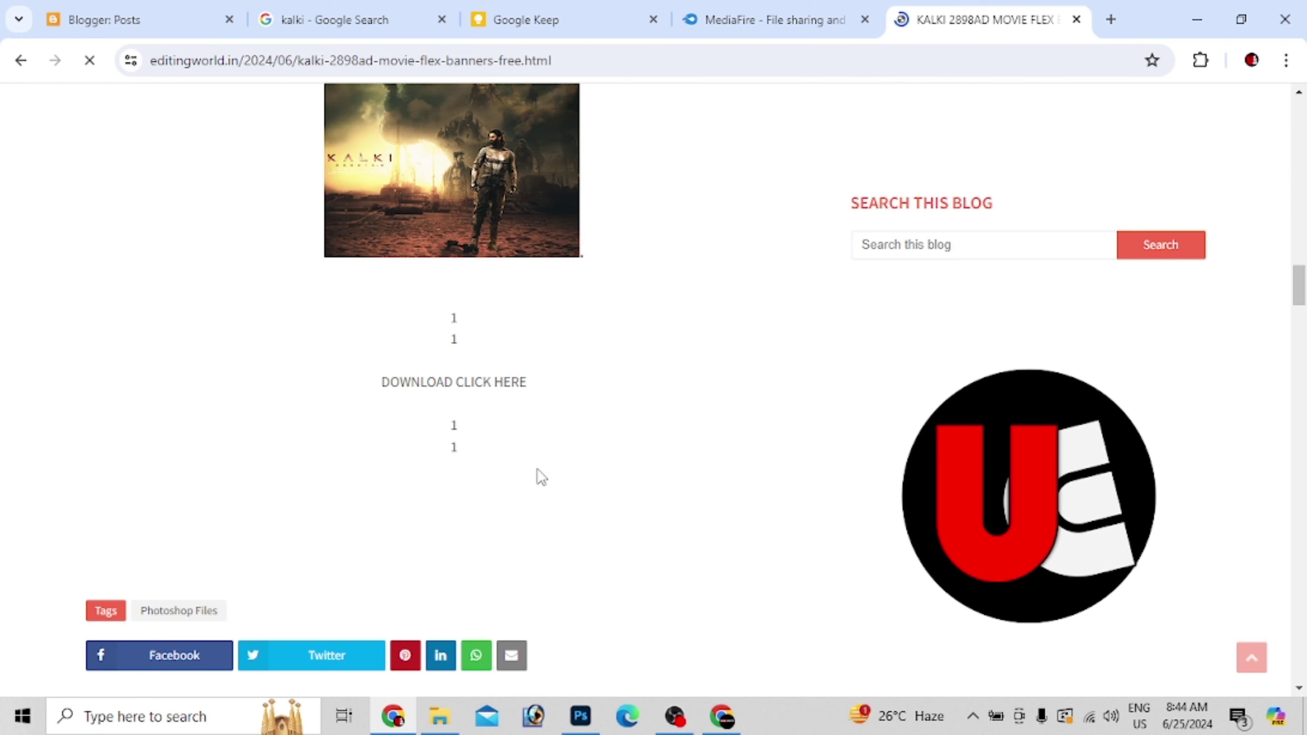
{"action": "scroll", "coordinate": [538, 476], "scroll_direction": "down", "scroll_amount": 2}
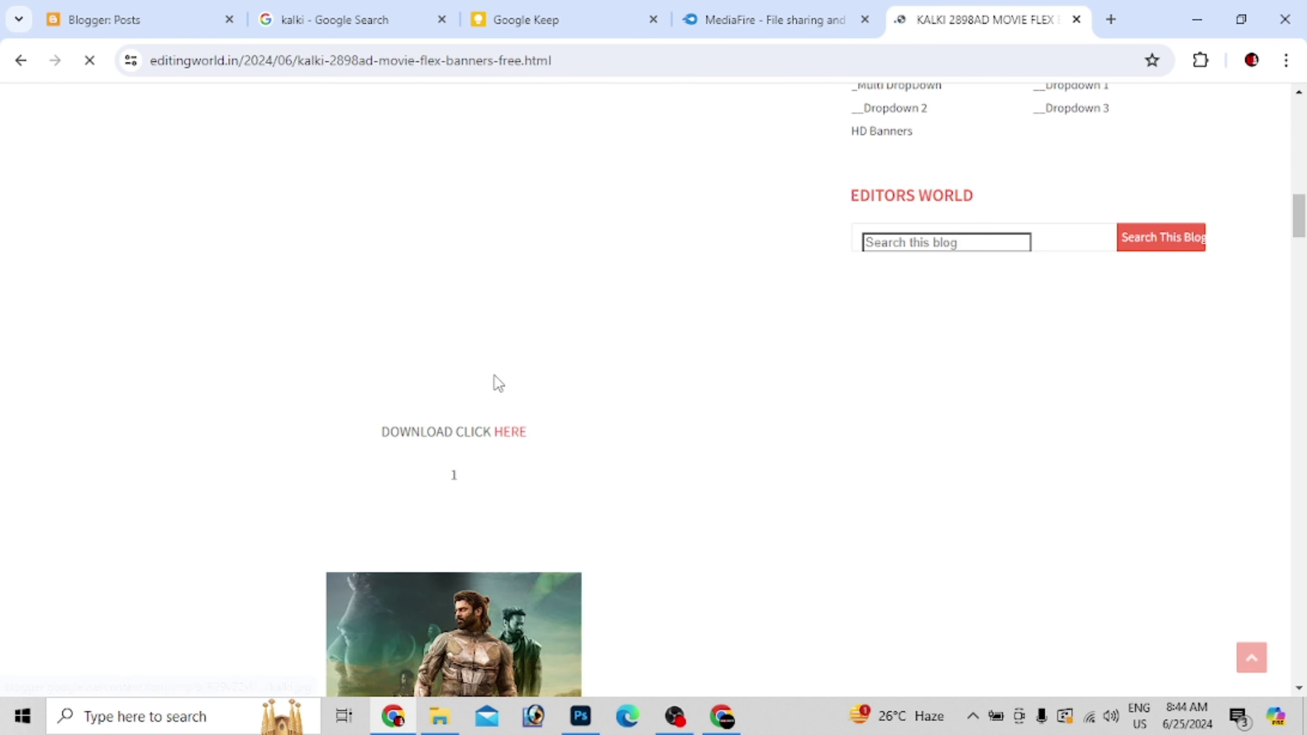
{"action": "left_click", "coordinate": [518, 430]}
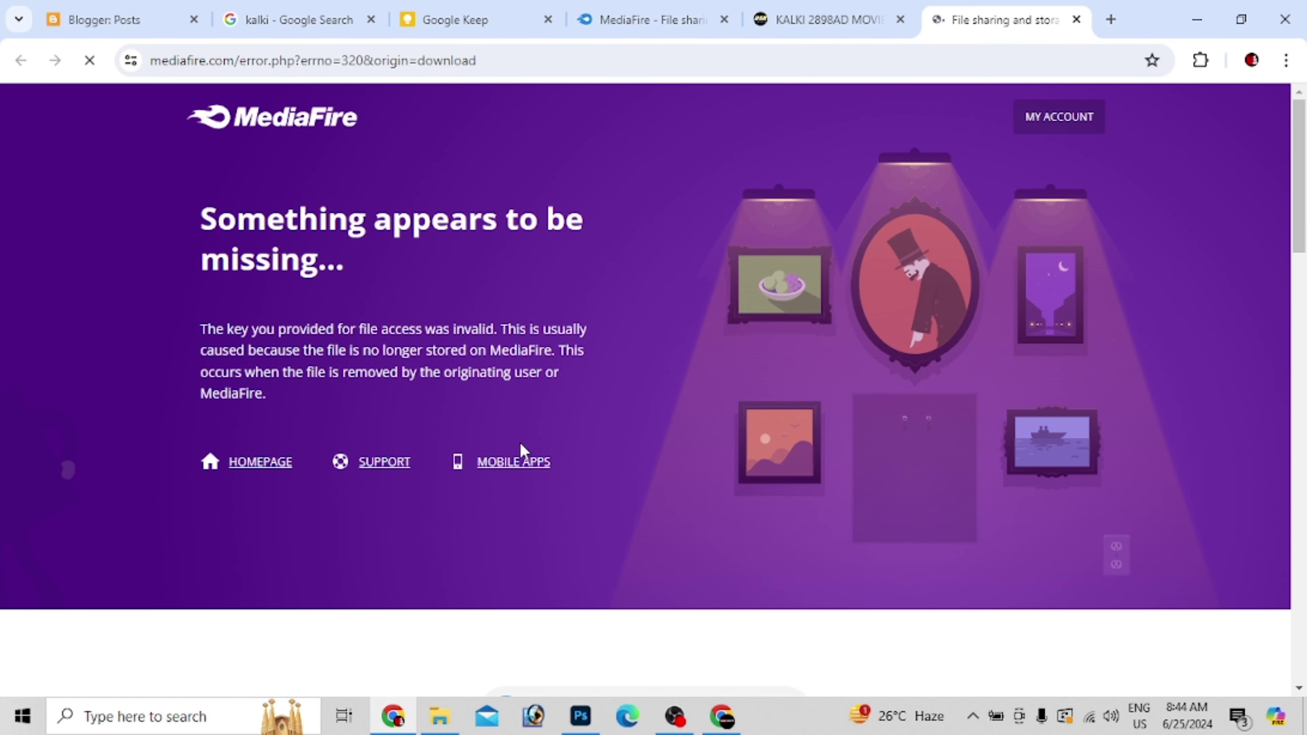
{"action": "scroll", "coordinate": [580, 437], "scroll_direction": "down", "scroll_amount": 4}
{"action": "scroll", "coordinate": [580, 437], "scroll_direction": "down", "scroll_amount": 4}
{"action": "scroll", "coordinate": [660, 496], "scroll_direction": "down", "scroll_amount": 7}
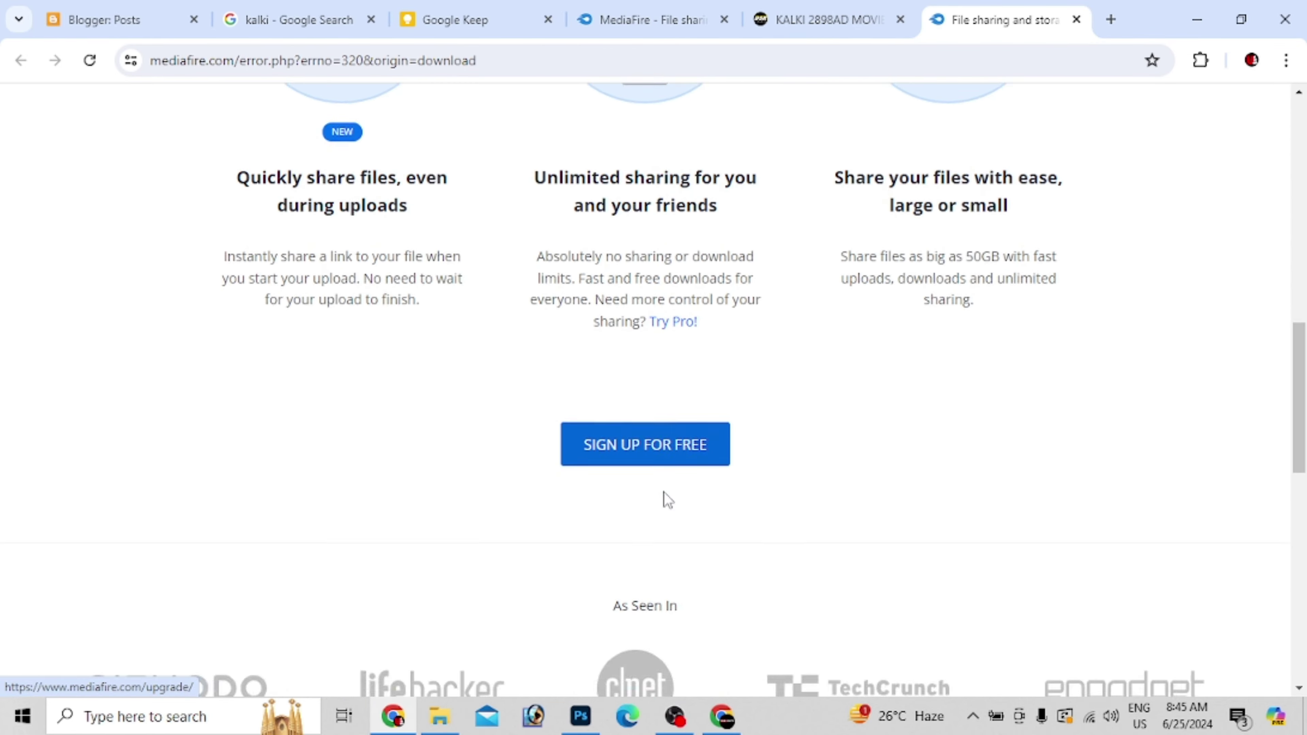
{"action": "scroll", "coordinate": [663, 498], "scroll_direction": "up", "scroll_amount": 7}
{"action": "scroll", "coordinate": [664, 498], "scroll_direction": "up", "scroll_amount": 7}
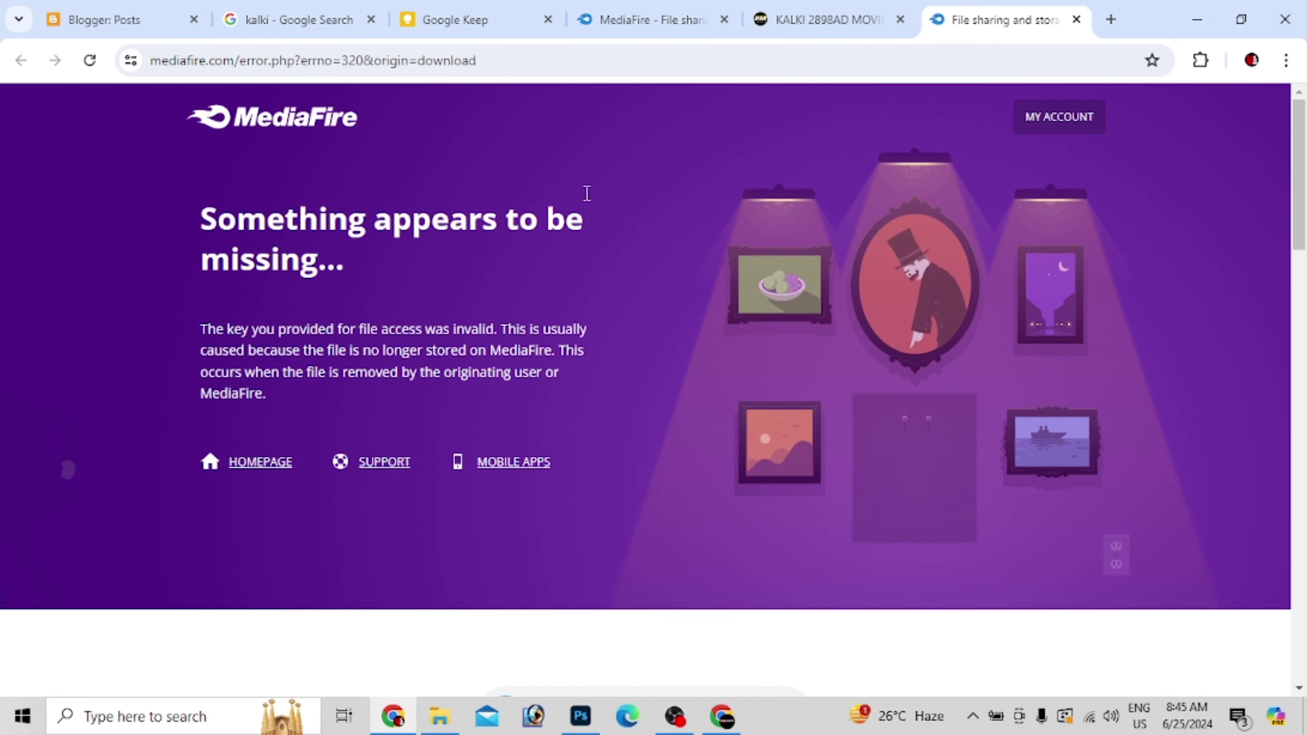
{"action": "left_click", "coordinate": [797, 31]}
{"action": "scroll", "coordinate": [501, 616], "scroll_direction": "down", "scroll_amount": 5}
{"action": "scroll", "coordinate": [501, 618], "scroll_direction": "down", "scroll_amount": 1}
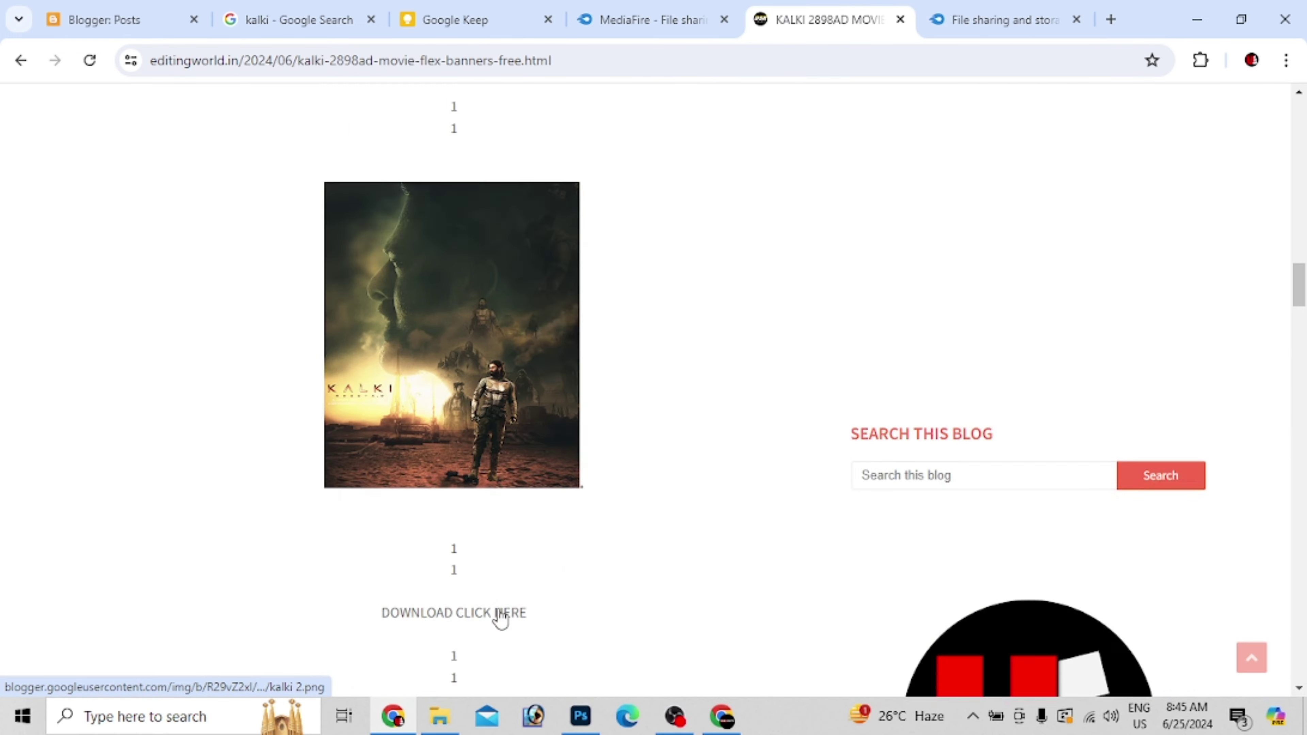
{"action": "scroll", "coordinate": [501, 618], "scroll_direction": "down", "scroll_amount": 2}
{"action": "scroll", "coordinate": [458, 325], "scroll_direction": "up", "scroll_amount": 7}
{"action": "left_click", "coordinate": [509, 312]}
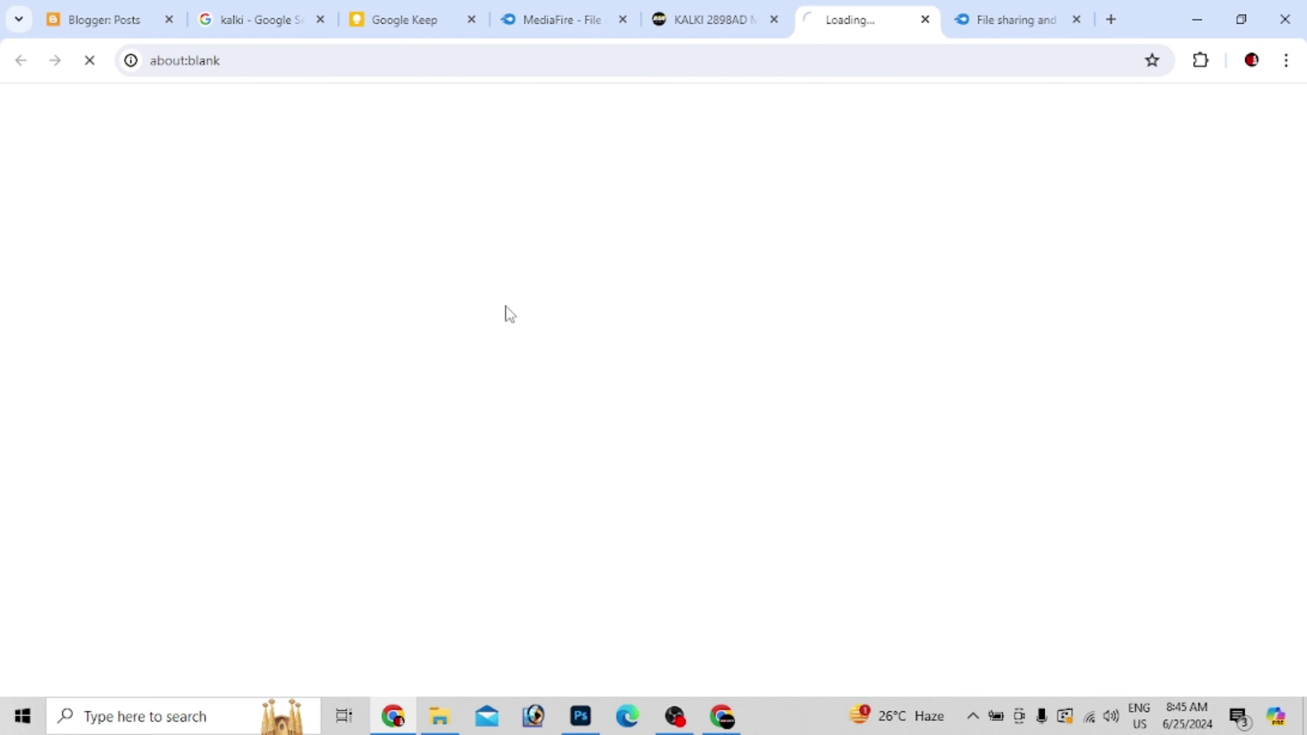
{"action": "scroll", "coordinate": [607, 368], "scroll_direction": "down", "scroll_amount": 5}
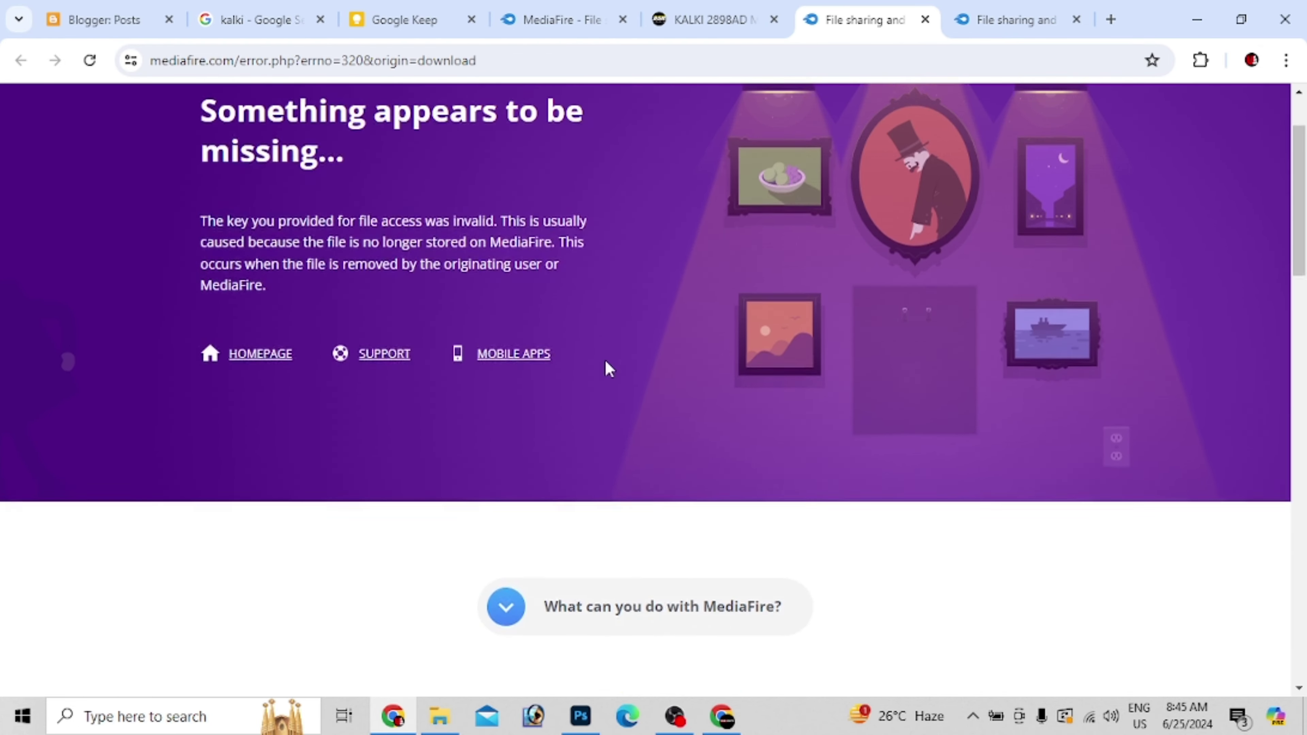
{"action": "left_click", "coordinate": [1073, 22]}
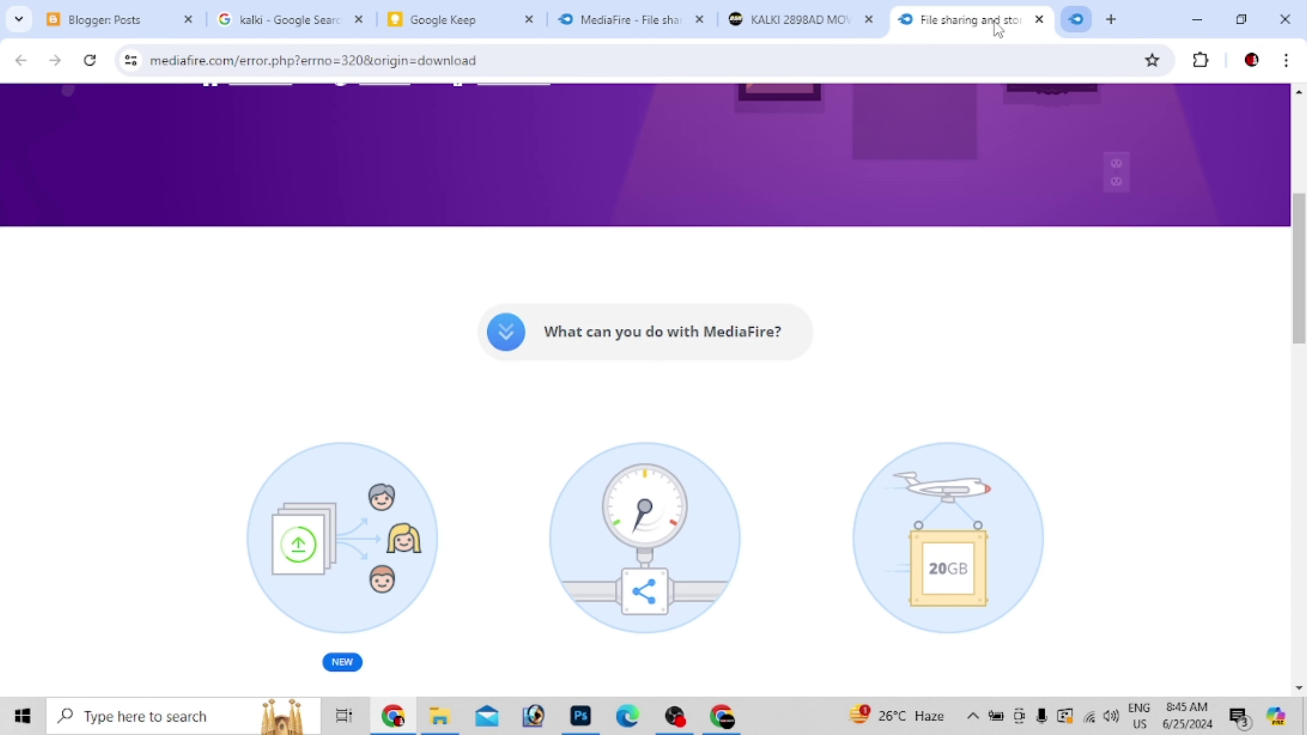
{"action": "left_click", "coordinate": [1076, 20]}
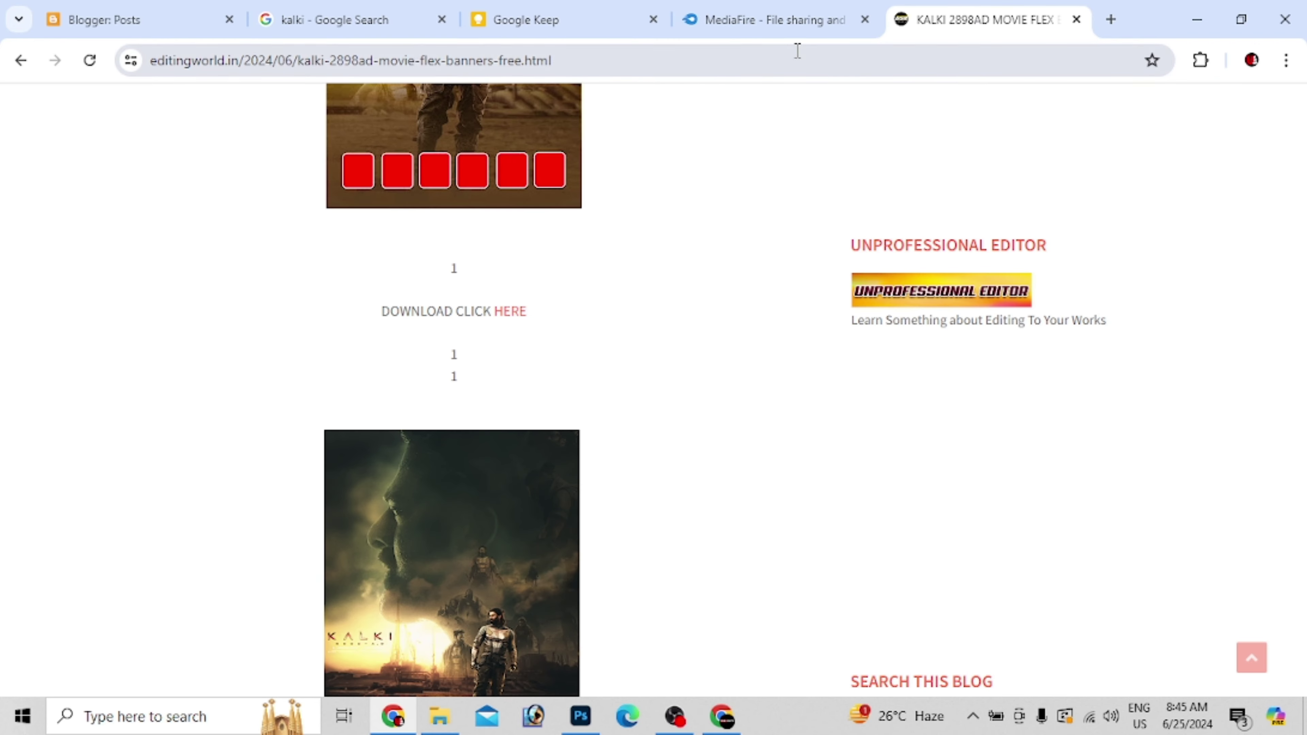
Load the Unprofessional Editor blogspot post URL in a new tab.
{"action": "left_click", "coordinate": [1101, 18]}
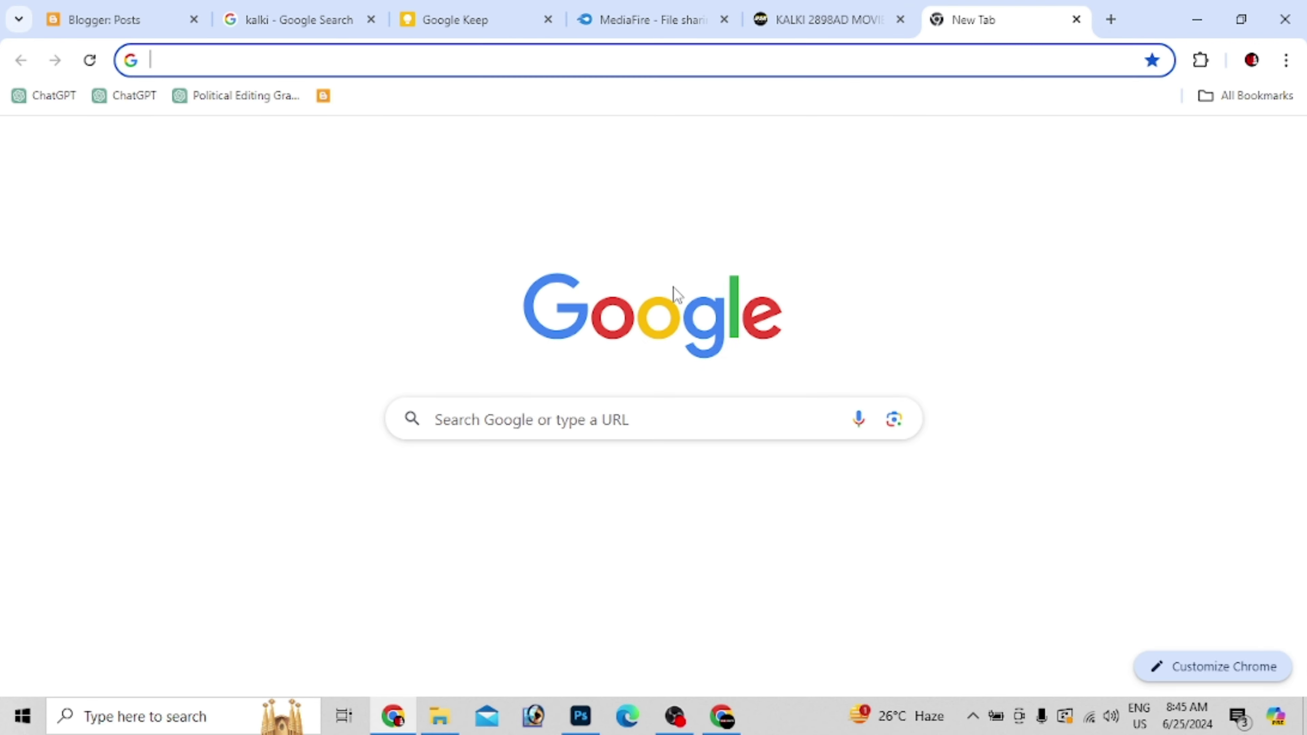
{"action": "type", "text": "U"}
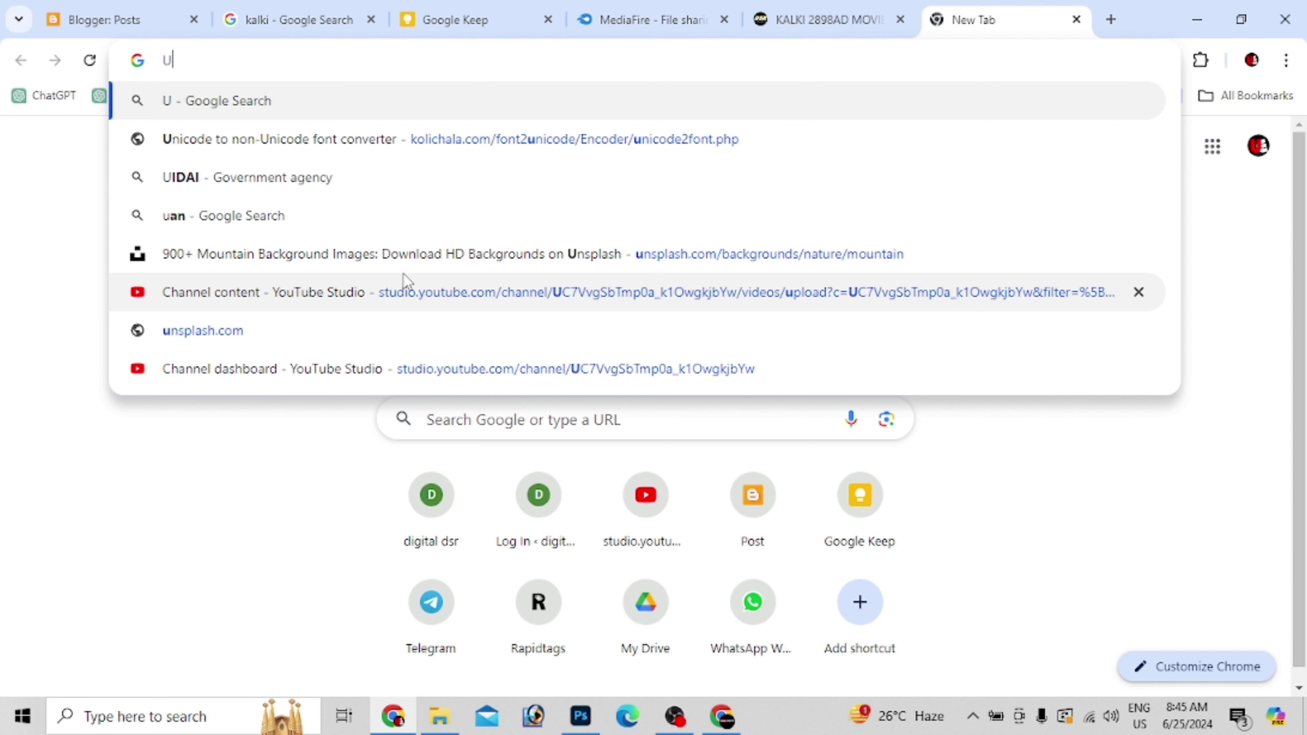
{"action": "key", "text": "BackSpace"}
{"action": "type", "text": "https://unprofessionaleditor.blogspot.com/2024/06/kalki-movie-free-pngs-prabhas-full-hd.html"}
{"action": "key", "text": "Return"}
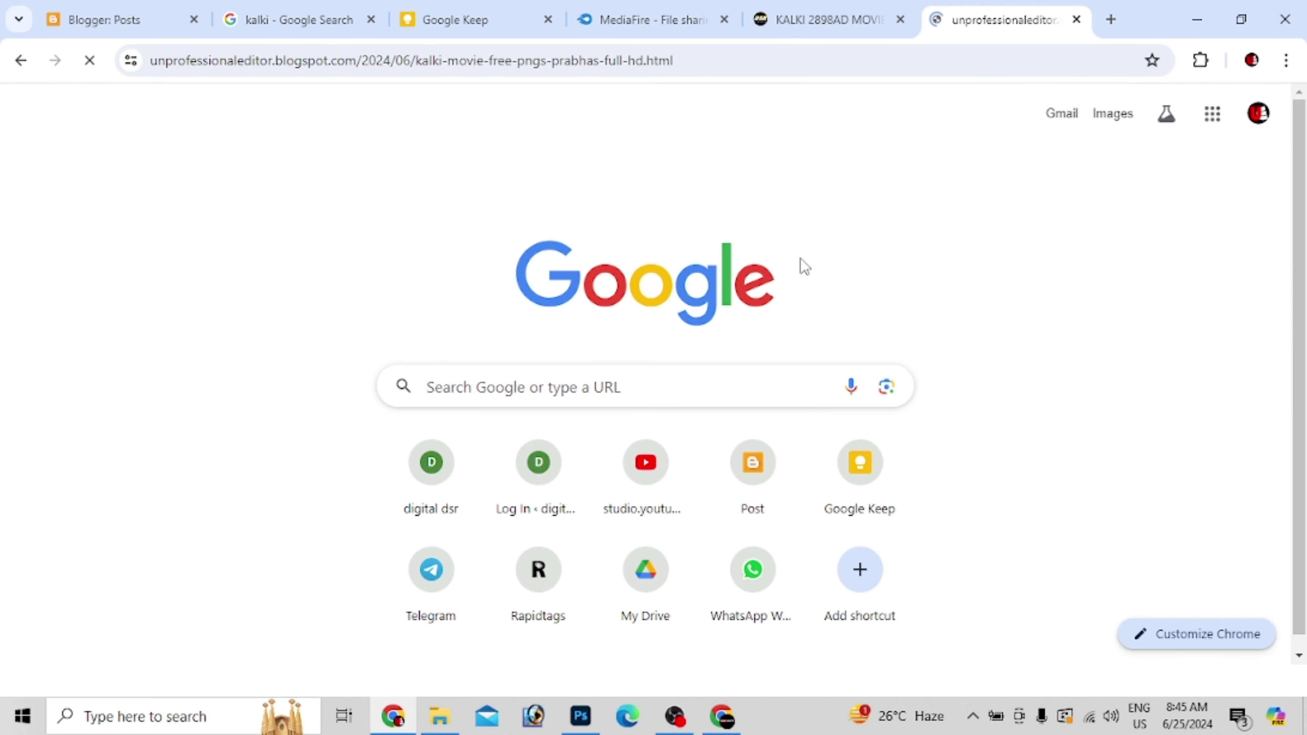
Scroll to DOWNLOAD ALL PNGS and follow its HERE link.
{"action": "scroll", "coordinate": [747, 509], "scroll_direction": "down", "scroll_amount": 5}
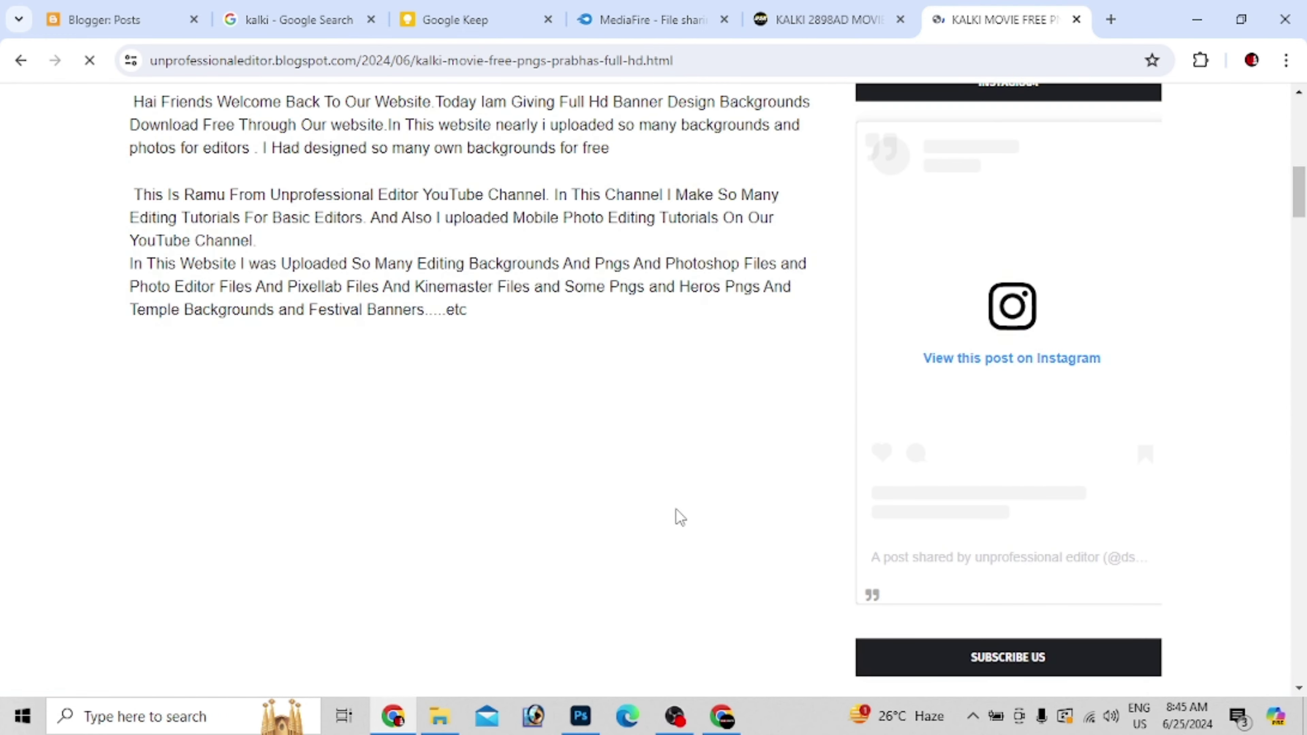
{"action": "scroll", "coordinate": [674, 516], "scroll_direction": "down", "scroll_amount": 5}
{"action": "scroll", "coordinate": [640, 525], "scroll_direction": "down", "scroll_amount": 5}
{"action": "scroll", "coordinate": [639, 526], "scroll_direction": "down", "scroll_amount": 3}
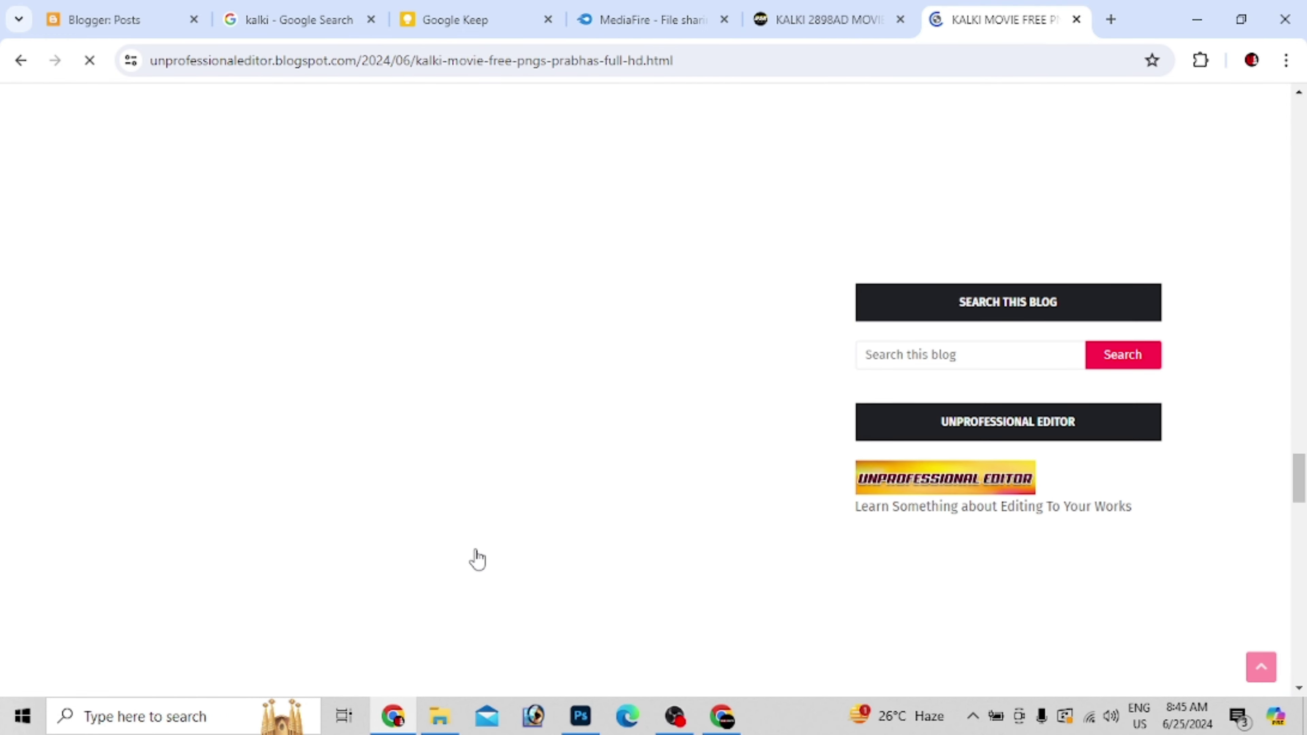
{"action": "scroll", "coordinate": [478, 563], "scroll_direction": "up", "scroll_amount": 5}
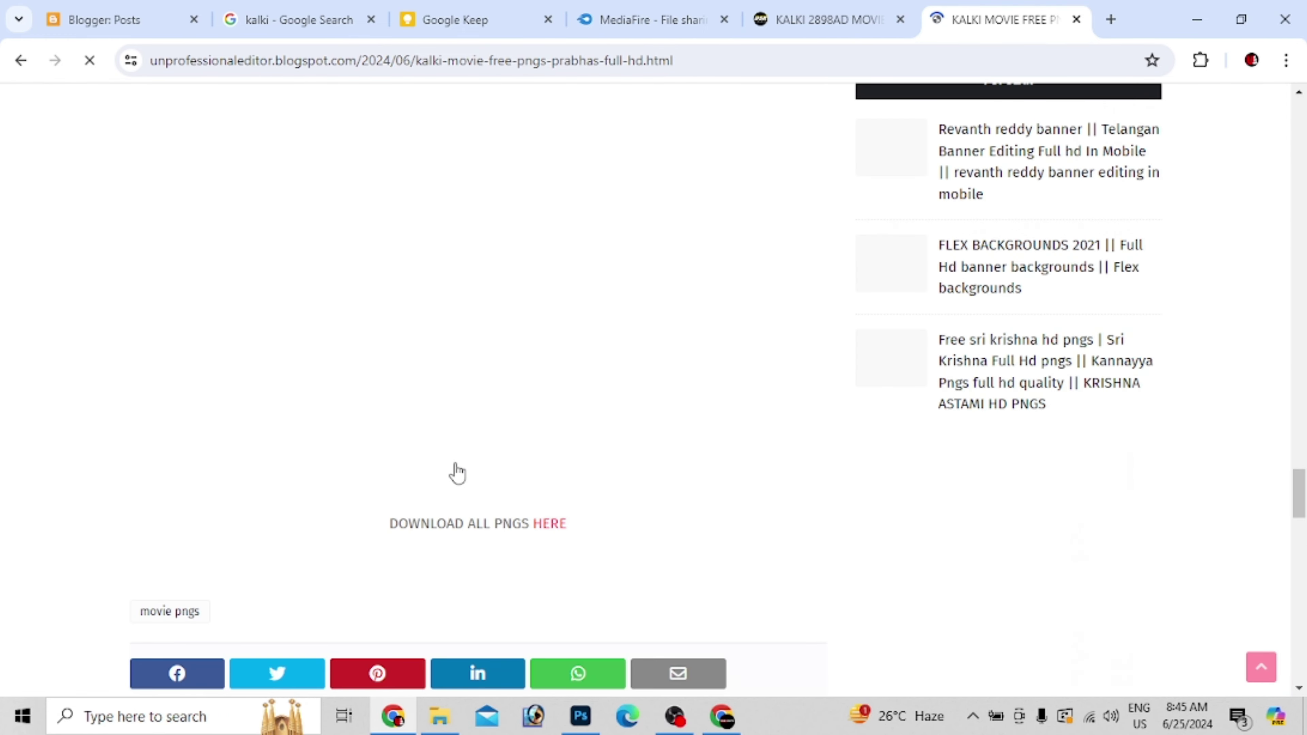
{"action": "left_click", "coordinate": [553, 535]}
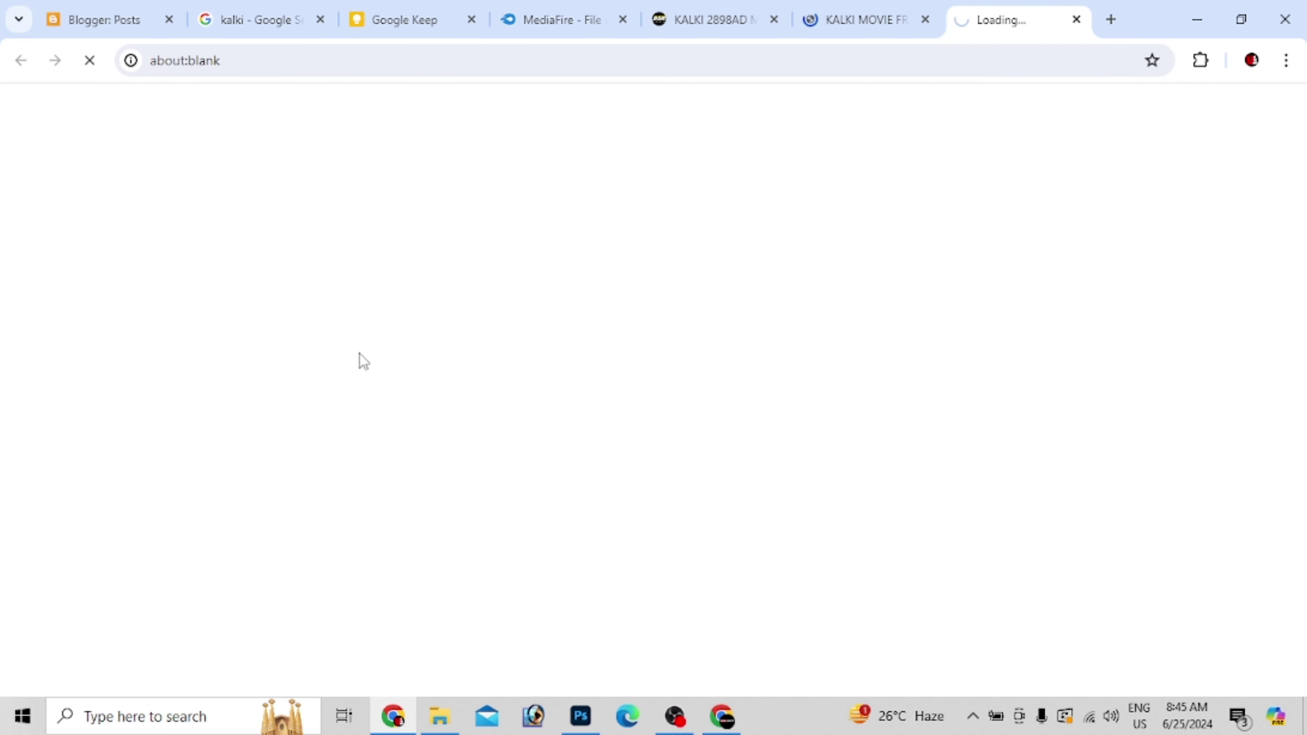